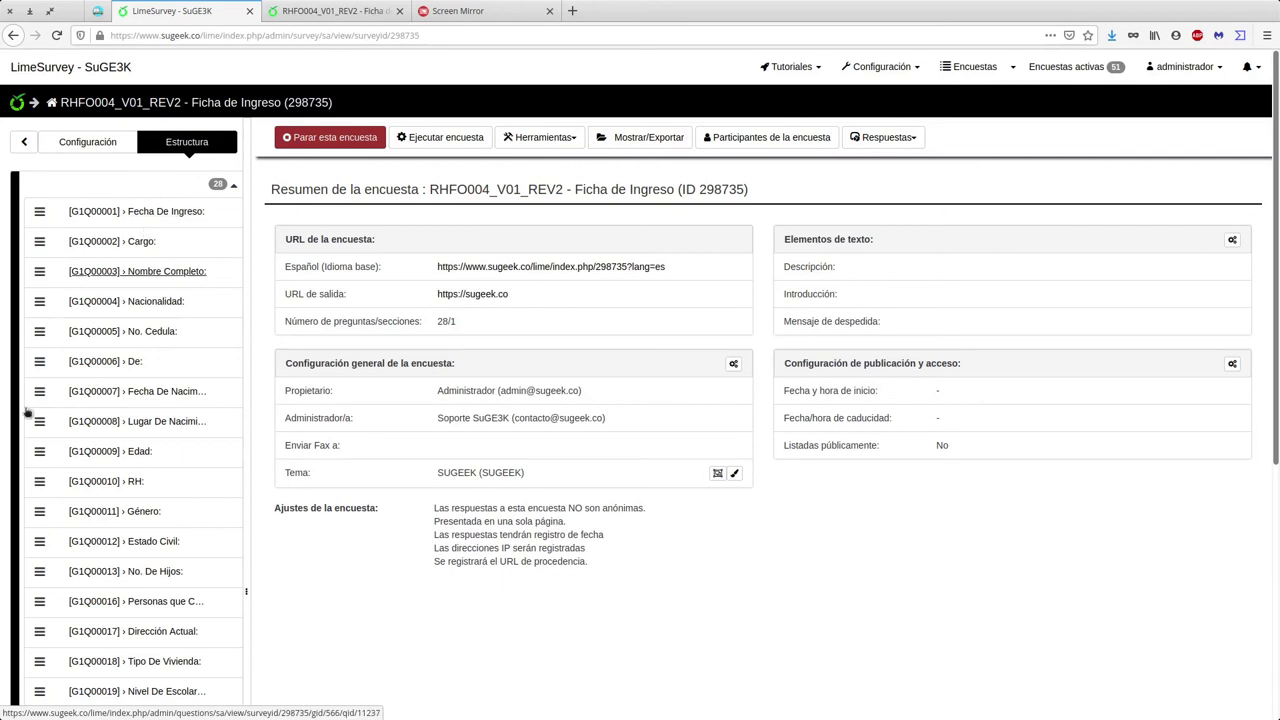
# Review the Ficha de Ingreso survey's question list and the LibreOffice Impress slide on defining the question and form structure
pyautogui.press('super')
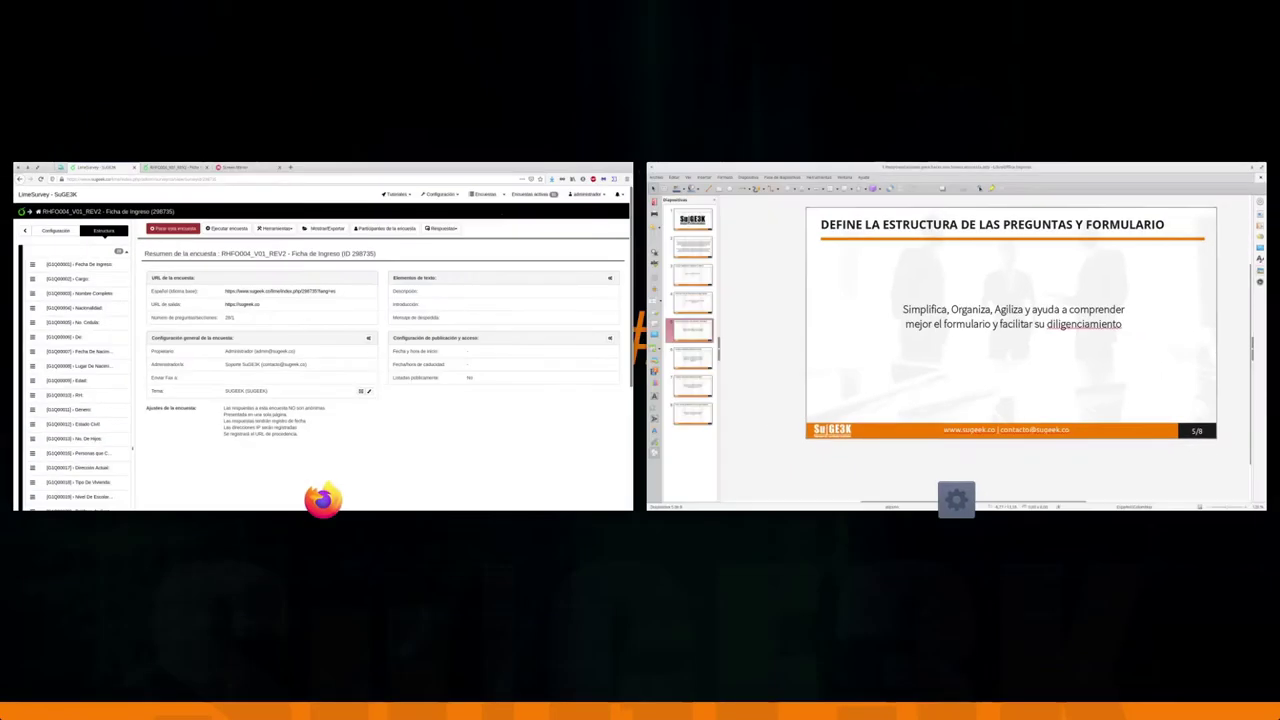
pyautogui.click(432, 398)
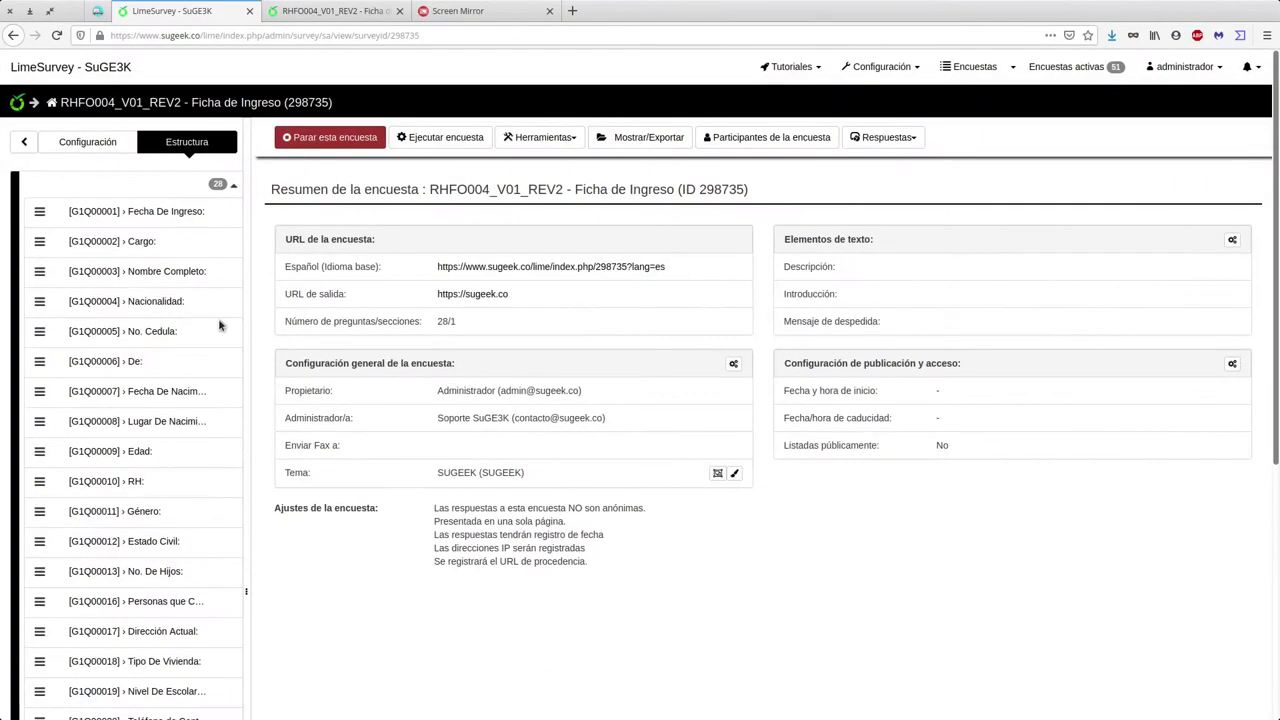
pyautogui.scroll(-2, 210, 497)
pyautogui.scroll(-5, 210, 497)
pyautogui.scroll(8, 151, 529)
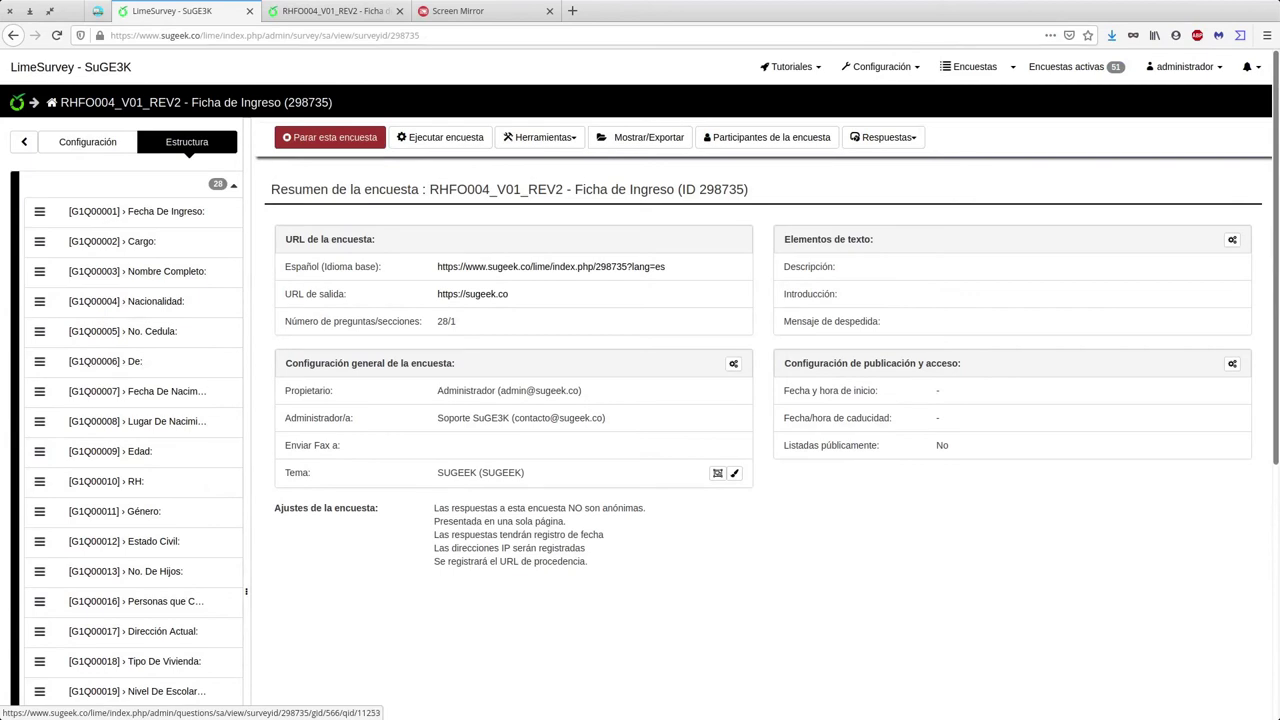
pyautogui.press('super')
pyautogui.click(867, 388)
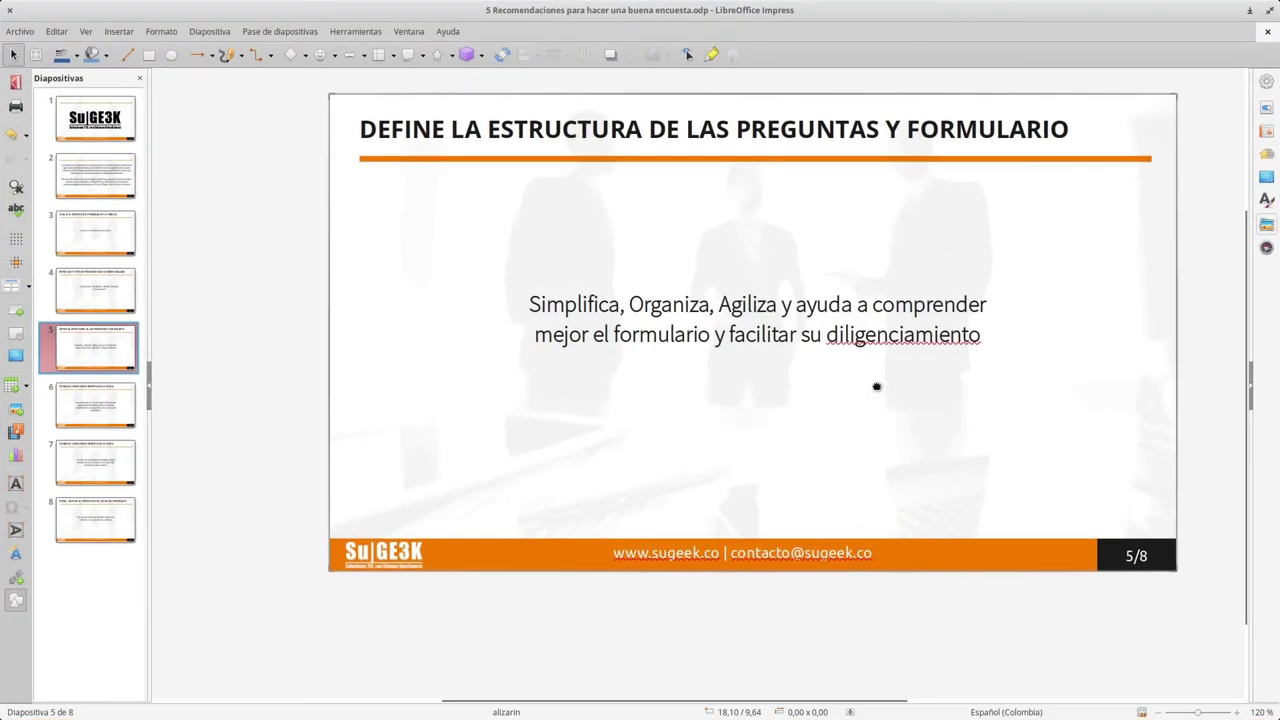
pyautogui.press('super')
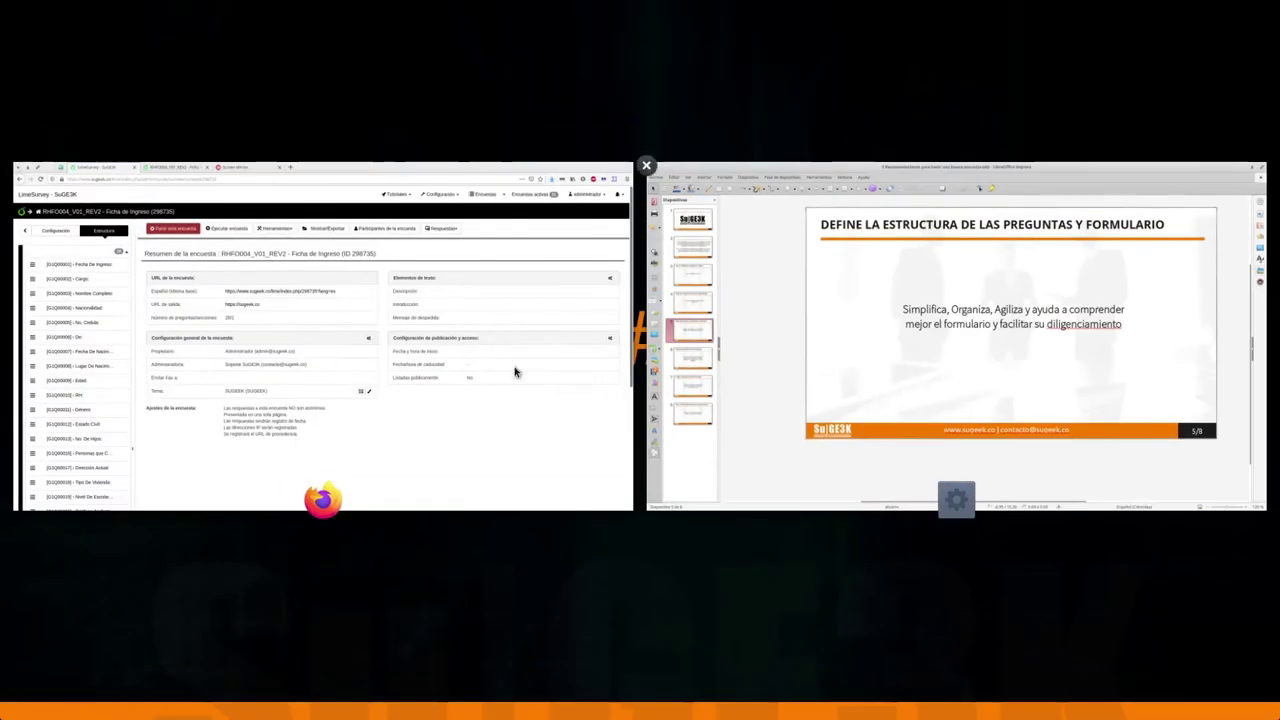
pyautogui.click(341, 350)
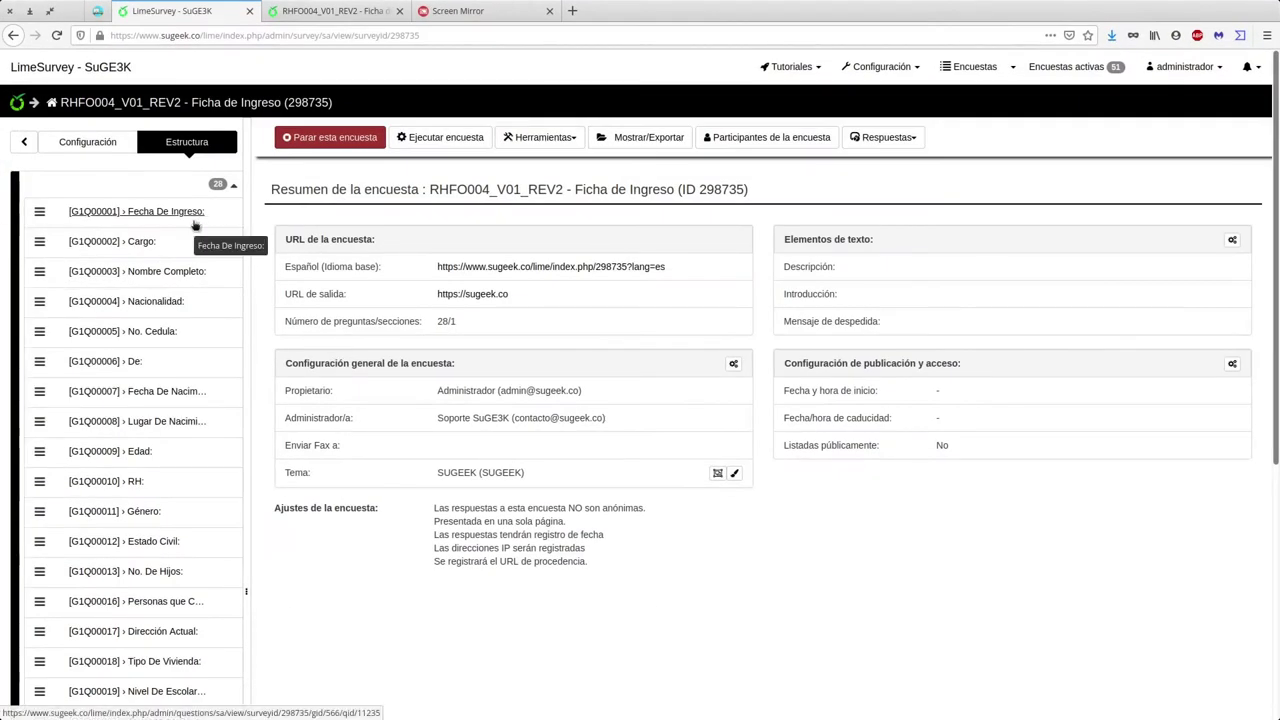
# Open the Fecha De Ingreso question's summary and go to the running Ficha de Ingreso survey form
pyautogui.click(136, 211)
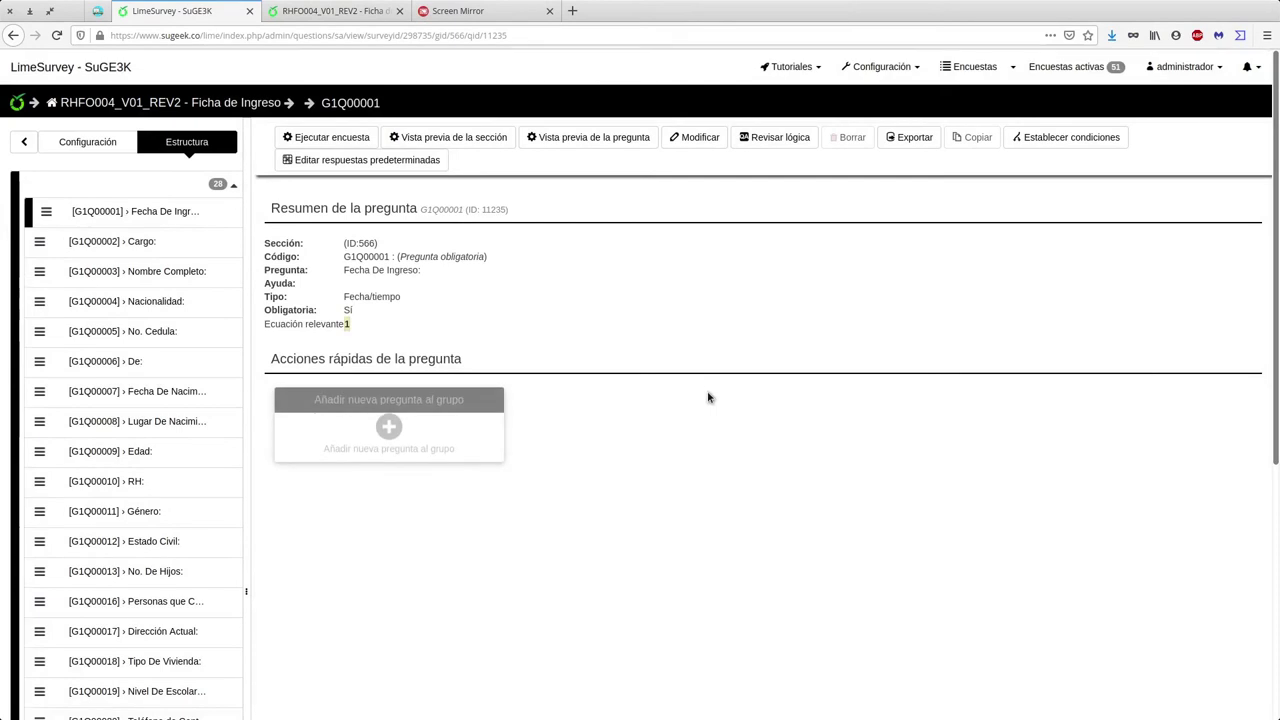
pyautogui.click(328, 137)
pyautogui.click(713, 234)
pyautogui.write('90')
pyautogui.press('Return')
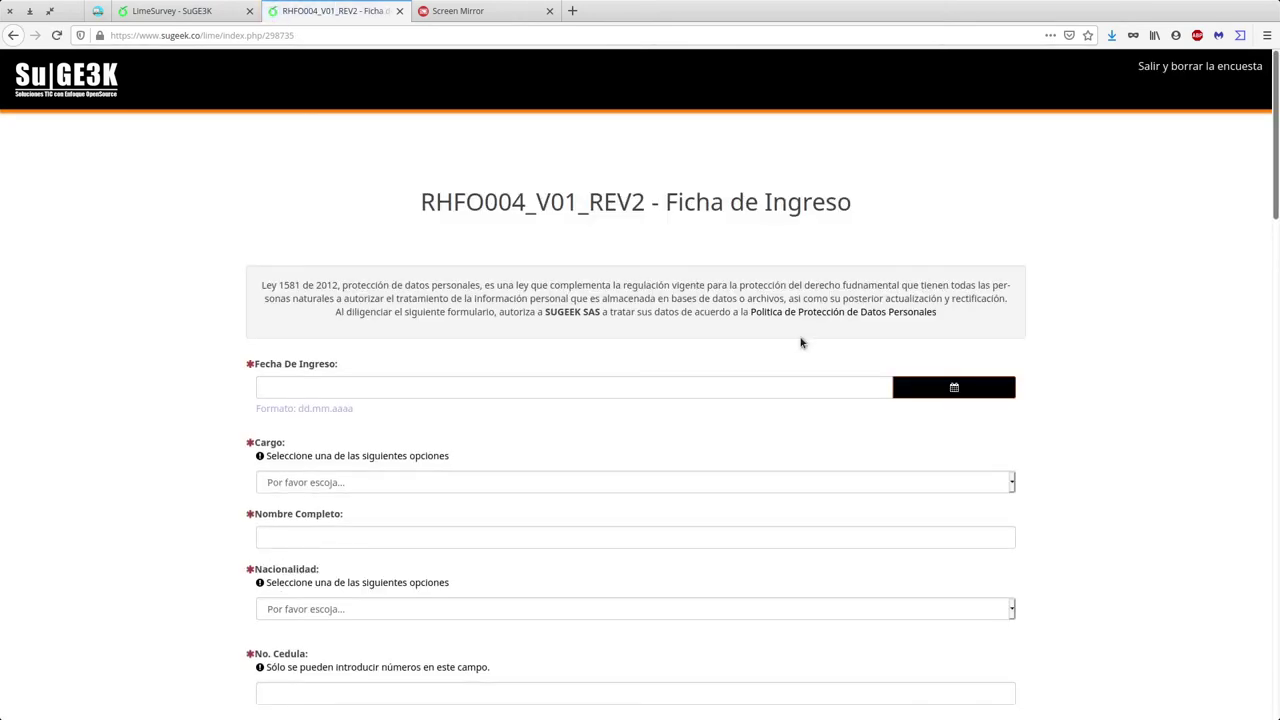
# Set the Fecha De Ingreso to 19.10.2020 and choose Especialista de Soporte as the Cargo
pyautogui.click(576, 389)
pyautogui.click(620, 452)
pyautogui.scroll(-3, 620, 454)
pyautogui.click(354, 334)
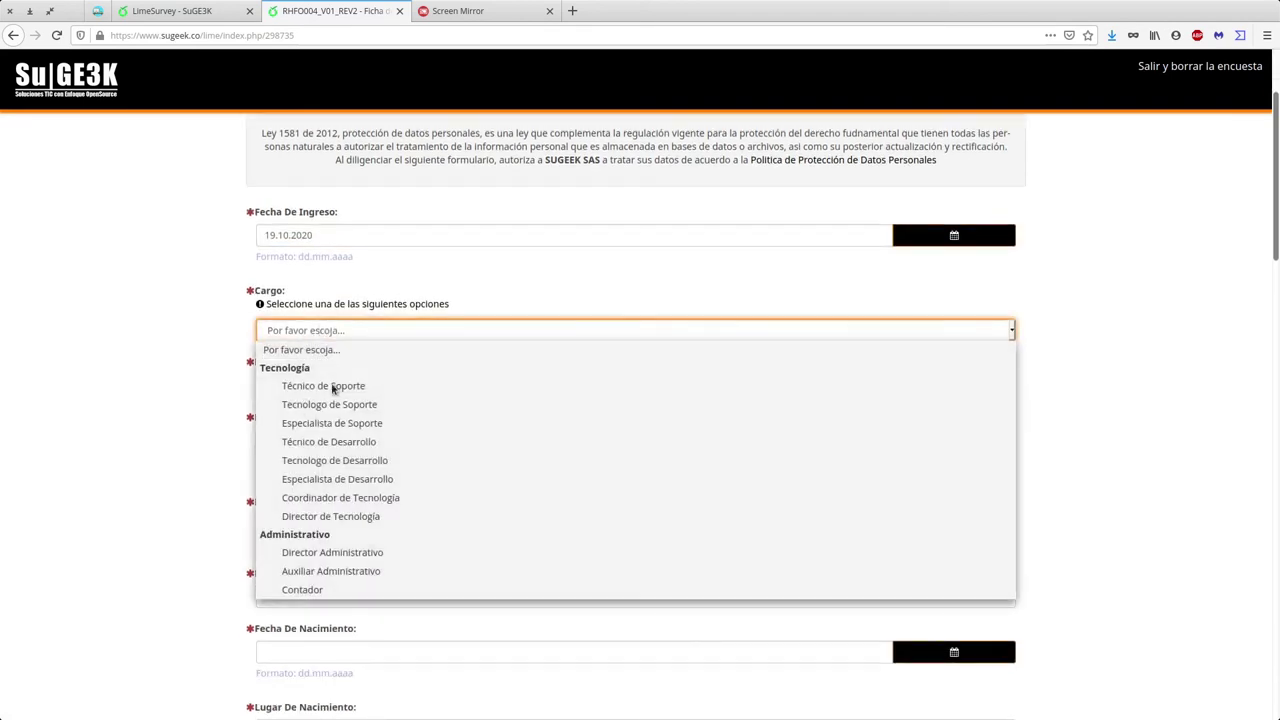
pyautogui.click(372, 386)
pyautogui.click(352, 335)
pyautogui.click(352, 424)
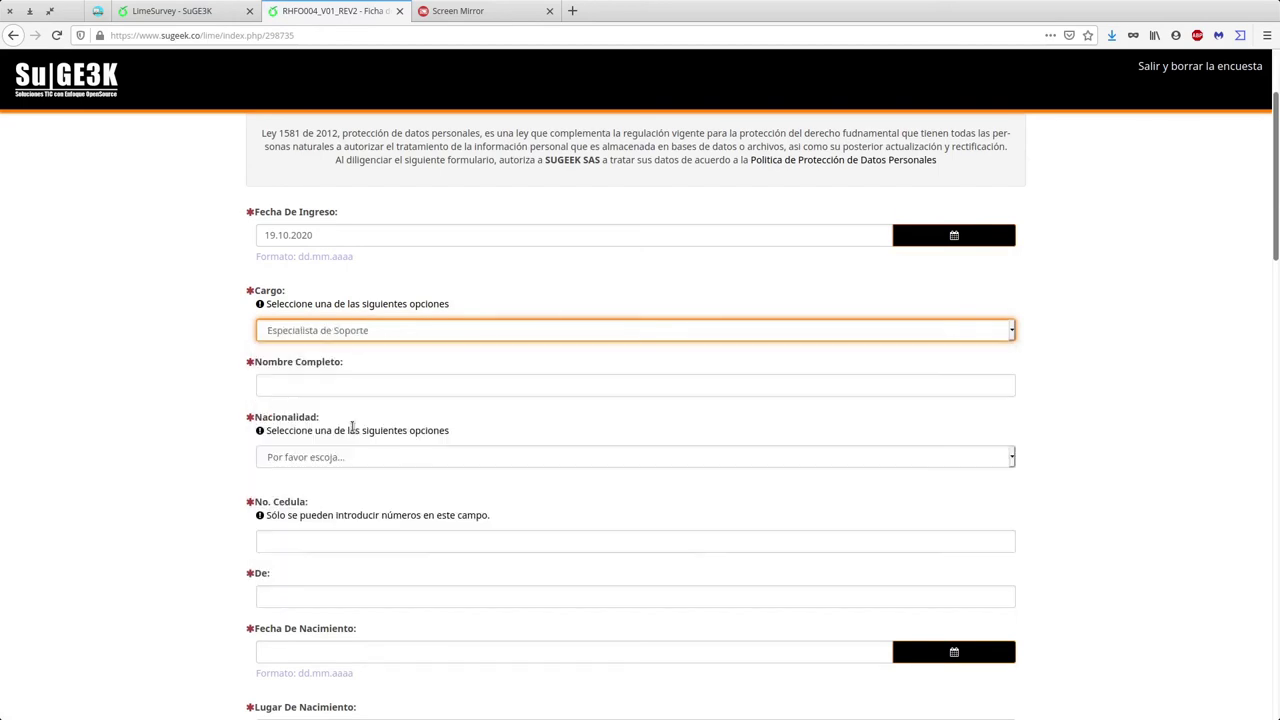
# Change the Cargo answer to Tecnologo de Soporte and check its grouped job options
pyautogui.click(408, 384)
pyautogui.click(397, 334)
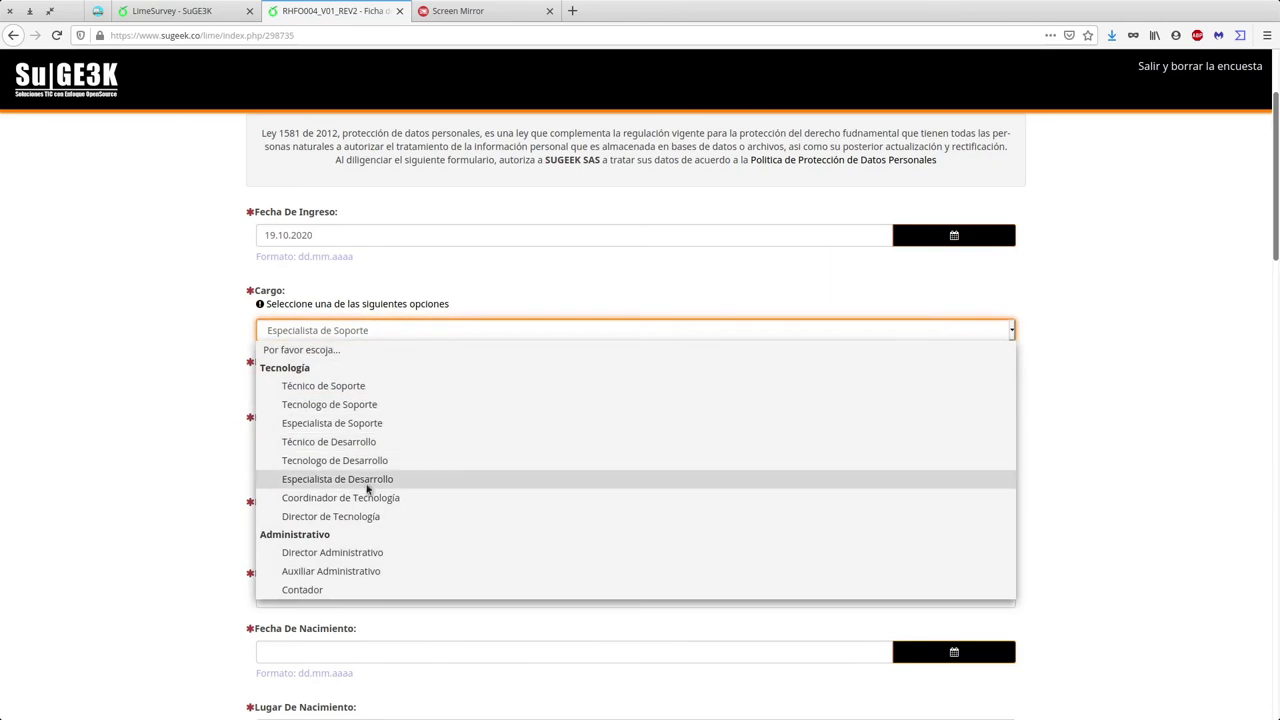
pyautogui.click(420, 290)
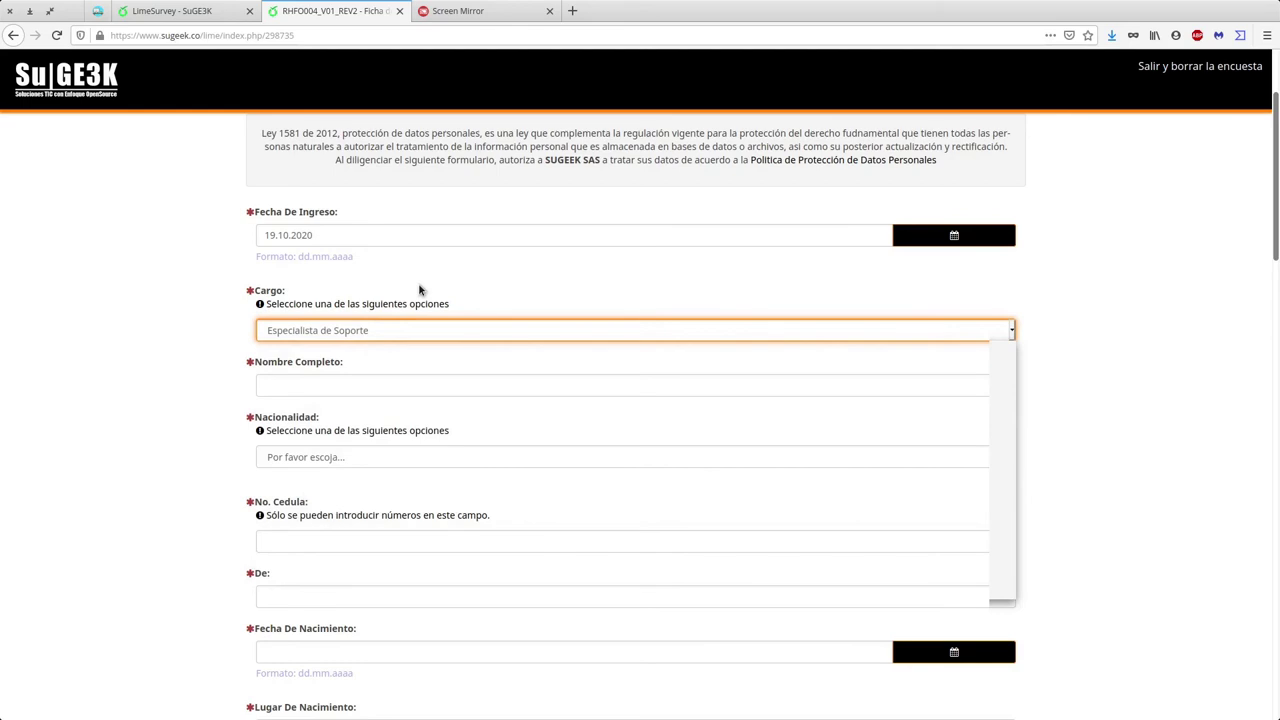
pyautogui.click(429, 330)
pyautogui.click(402, 408)
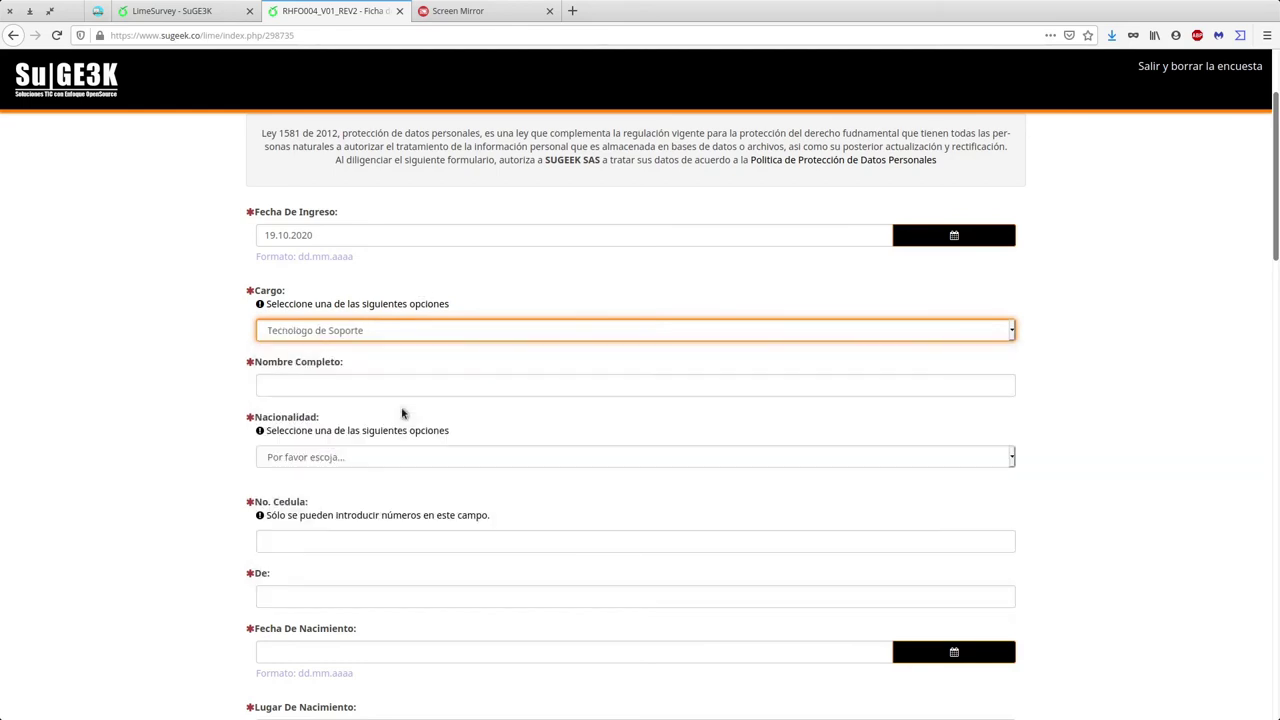
pyautogui.click(399, 387)
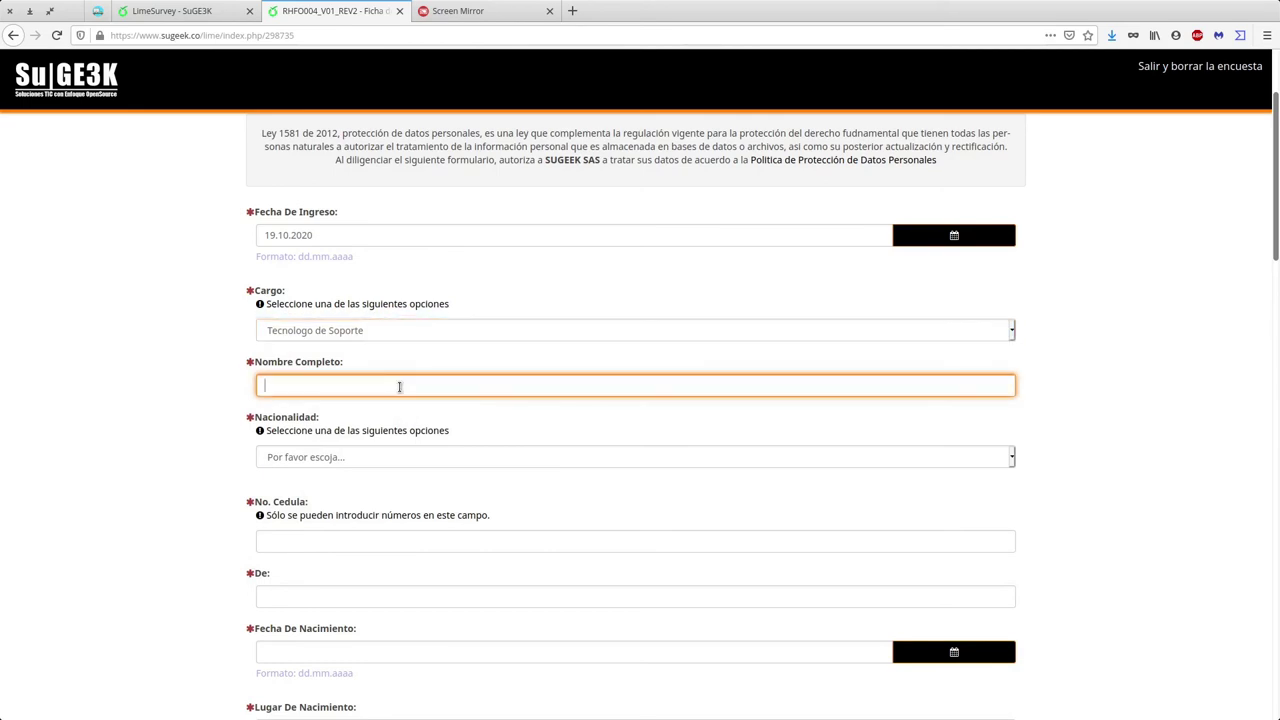
pyautogui.click(400, 337)
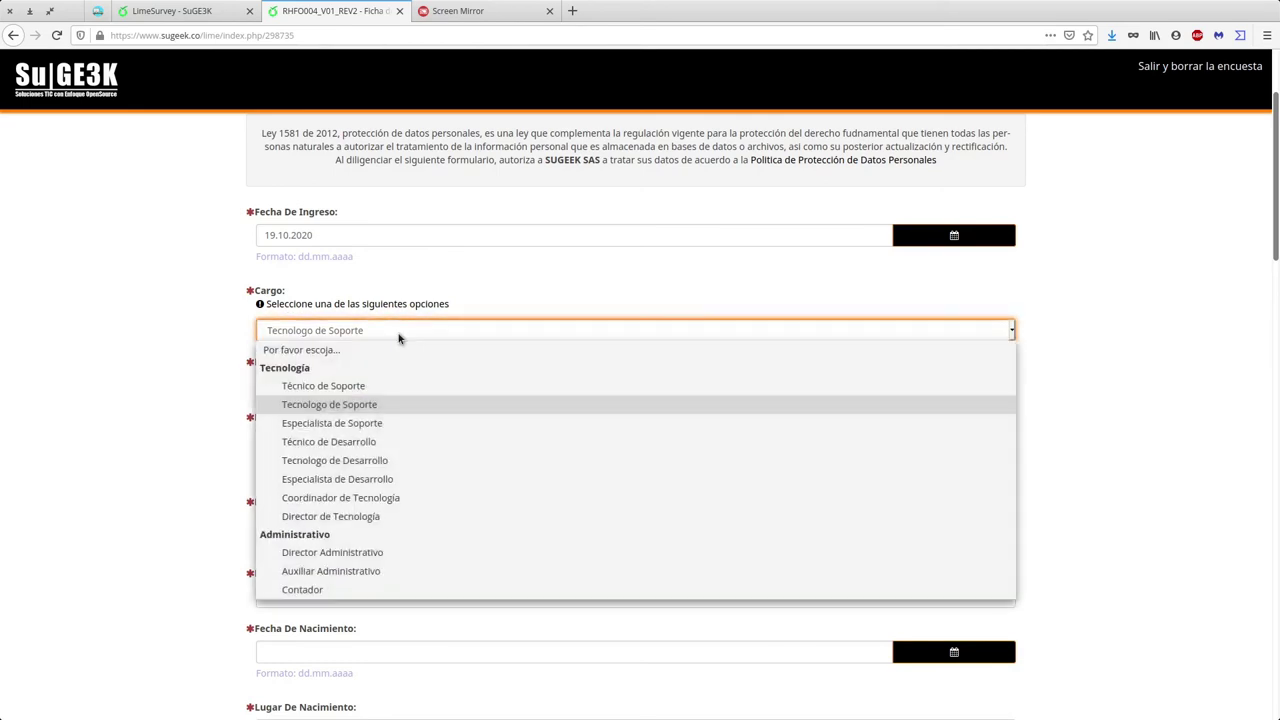
pyautogui.click(491, 251)
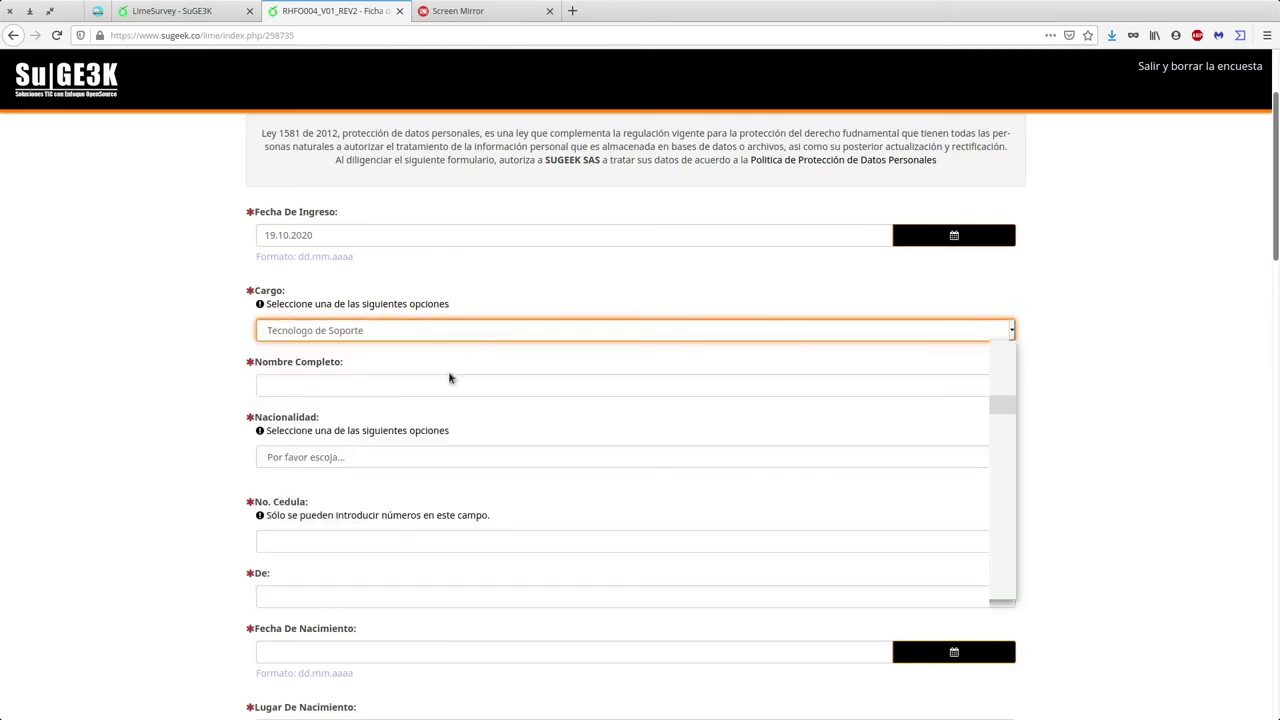
# Set the Nacionalidad to Ecuatoriana and place the cursor in the No. Cedula field
pyautogui.click(322, 462)
pyautogui.click(330, 568)
pyautogui.click(308, 540)
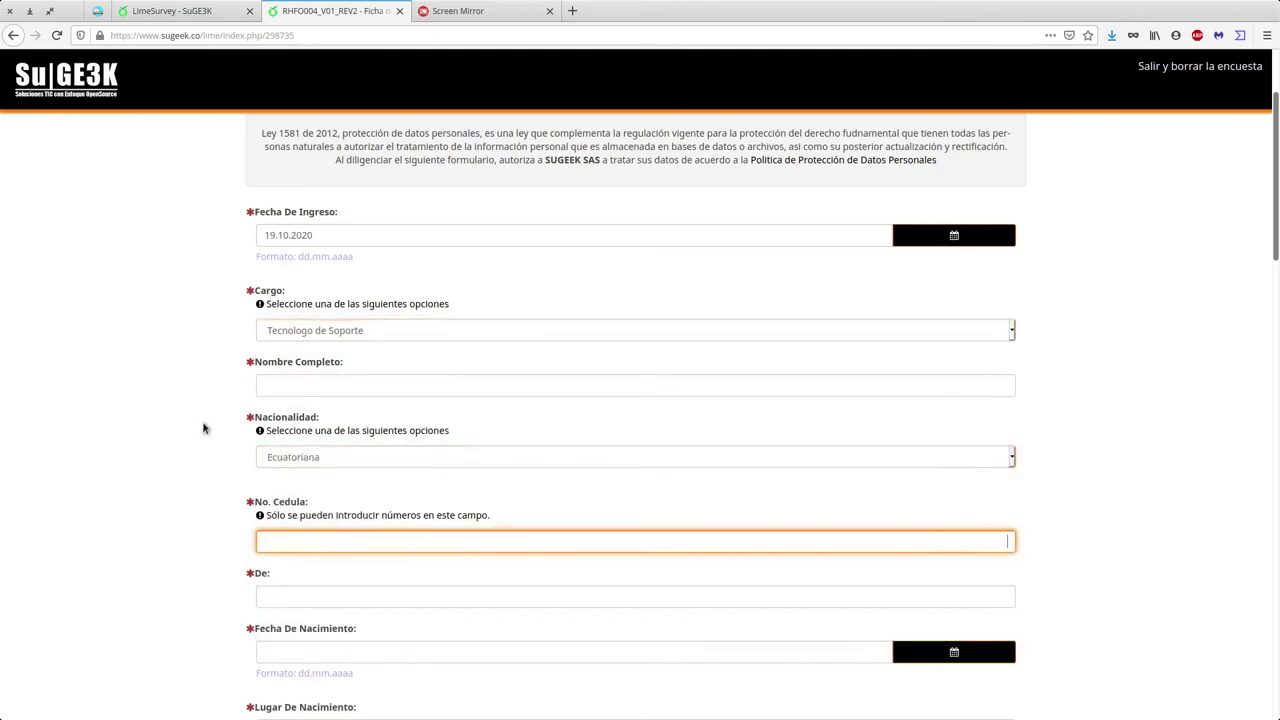
# Try both Género options and leave the answer set to Femenino
pyautogui.scroll(-3, 140, 526)
pyautogui.scroll(-2, 489, 531)
pyautogui.click(496, 514)
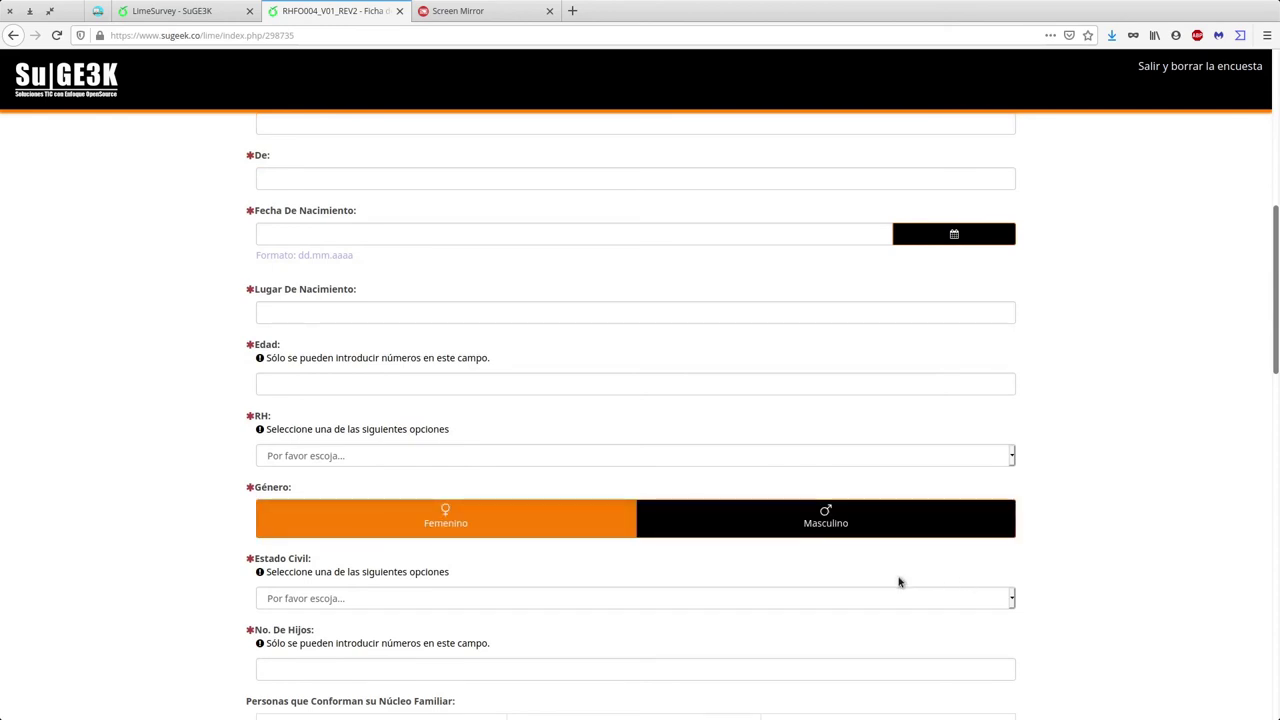
pyautogui.scroll(-3, 860, 540)
pyautogui.click(786, 340)
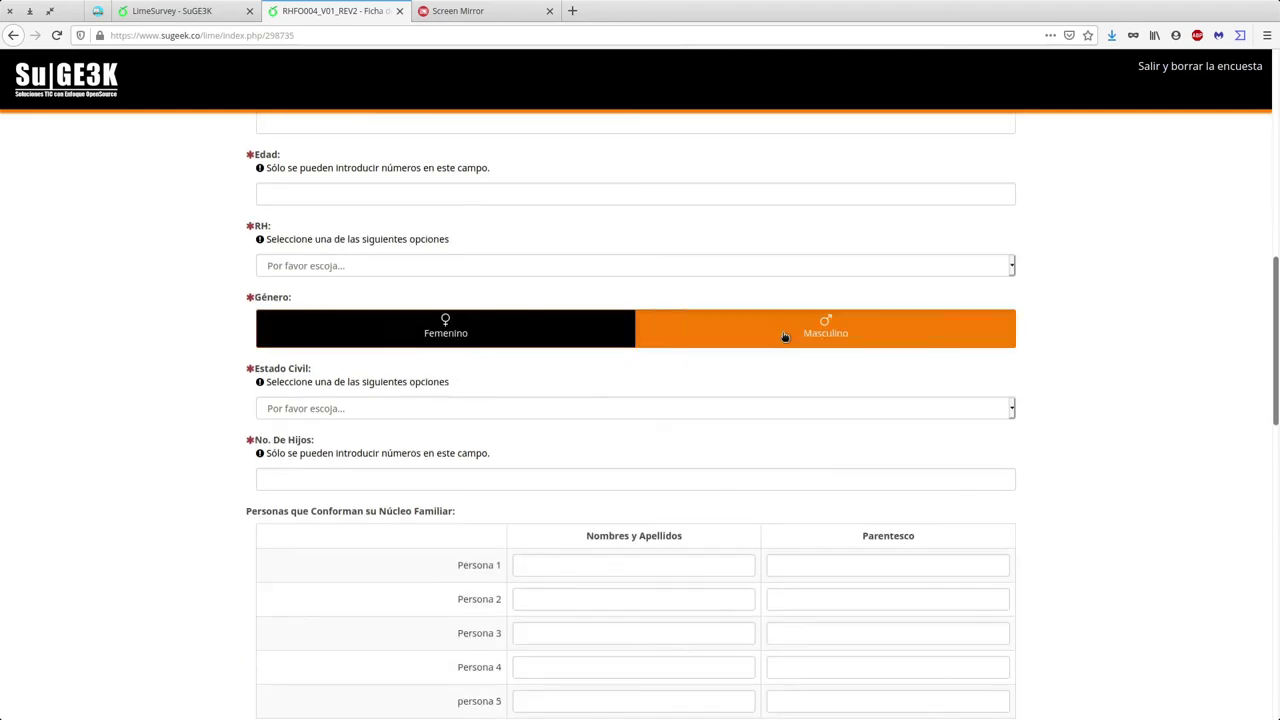
pyautogui.click(469, 326)
# Choose Separado(a) as the Estado Civil answer in the form
pyautogui.click(334, 408)
pyautogui.click(663, 482)
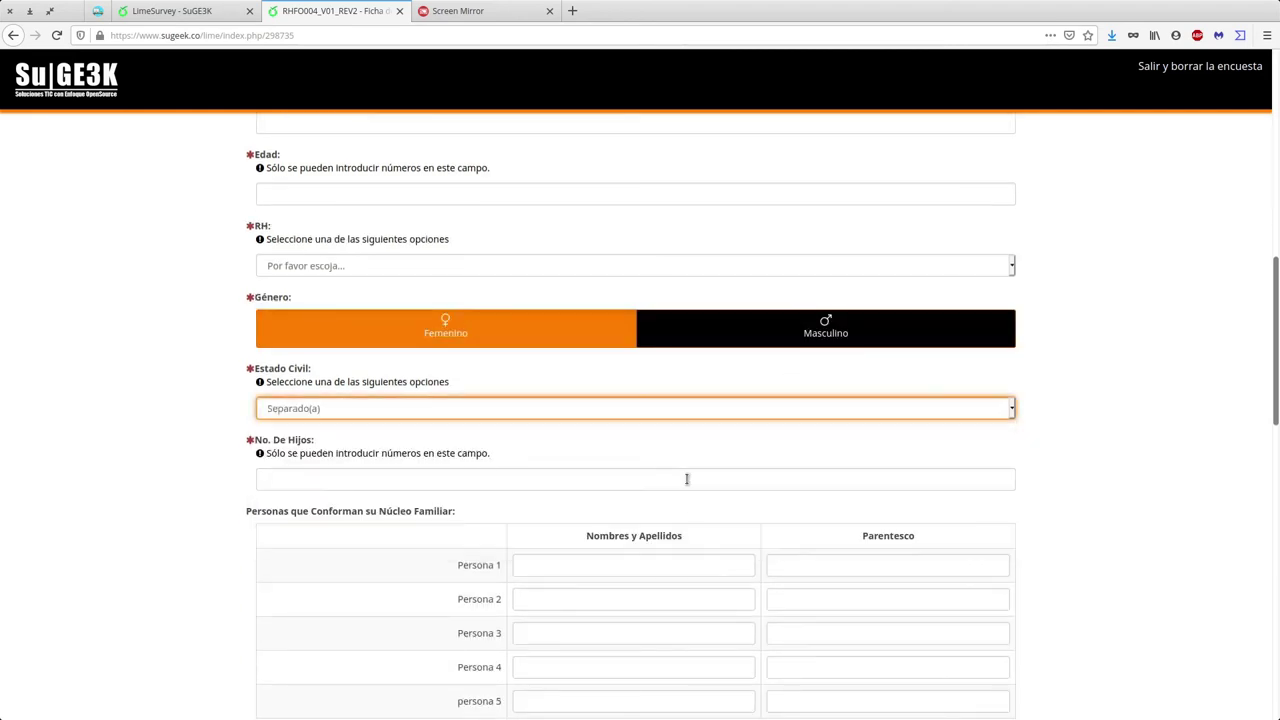
pyautogui.scroll(-4, 632, 483)
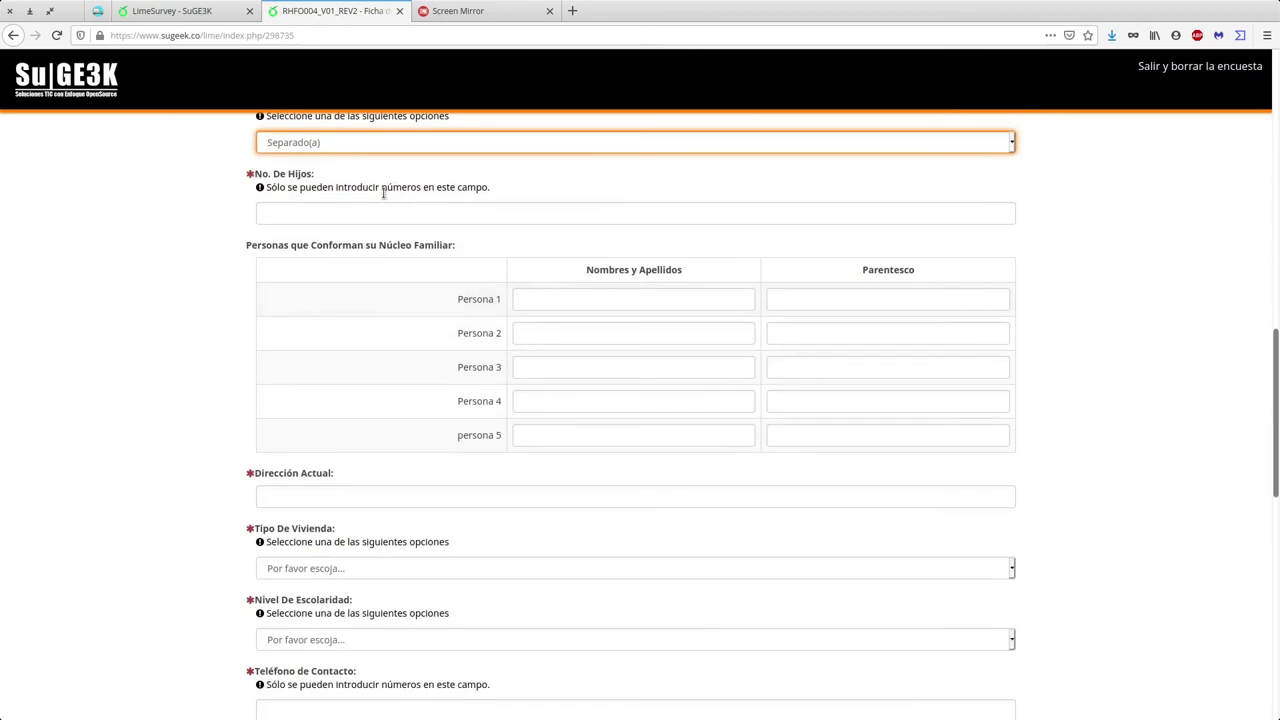
pyautogui.click(399, 140)
pyautogui.click(183, 361)
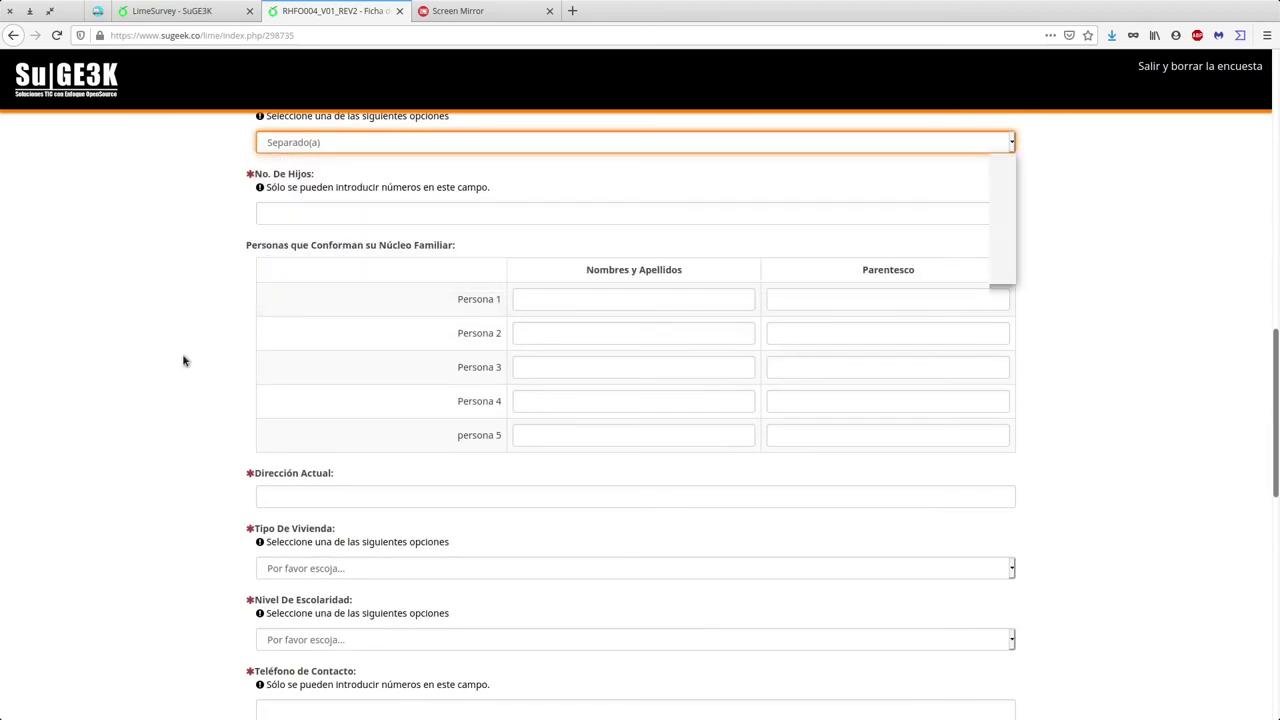
pyautogui.click(540, 295)
pyautogui.click(240, 330)
# Look over the form, show the LibreOffice Impress slide on establishing conditions, and return to the form in Firefox
pyautogui.scroll(-3, 234, 363)
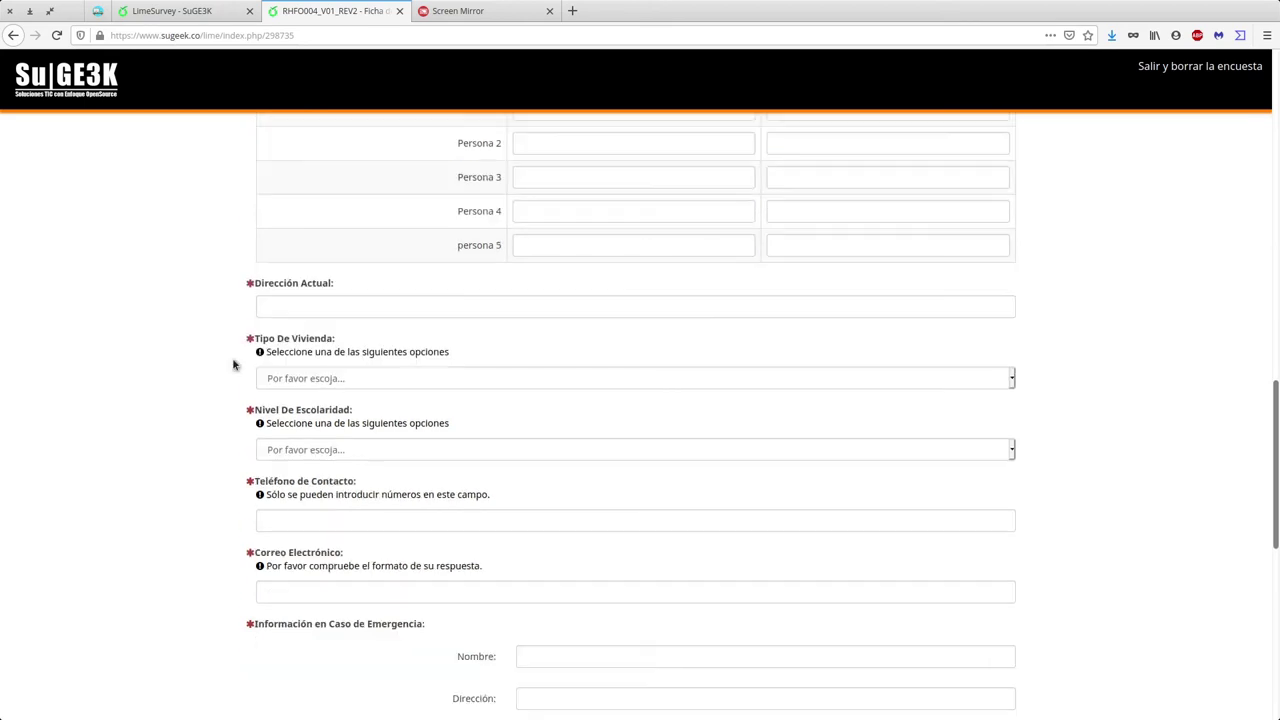
pyautogui.scroll(15, 660, 544)
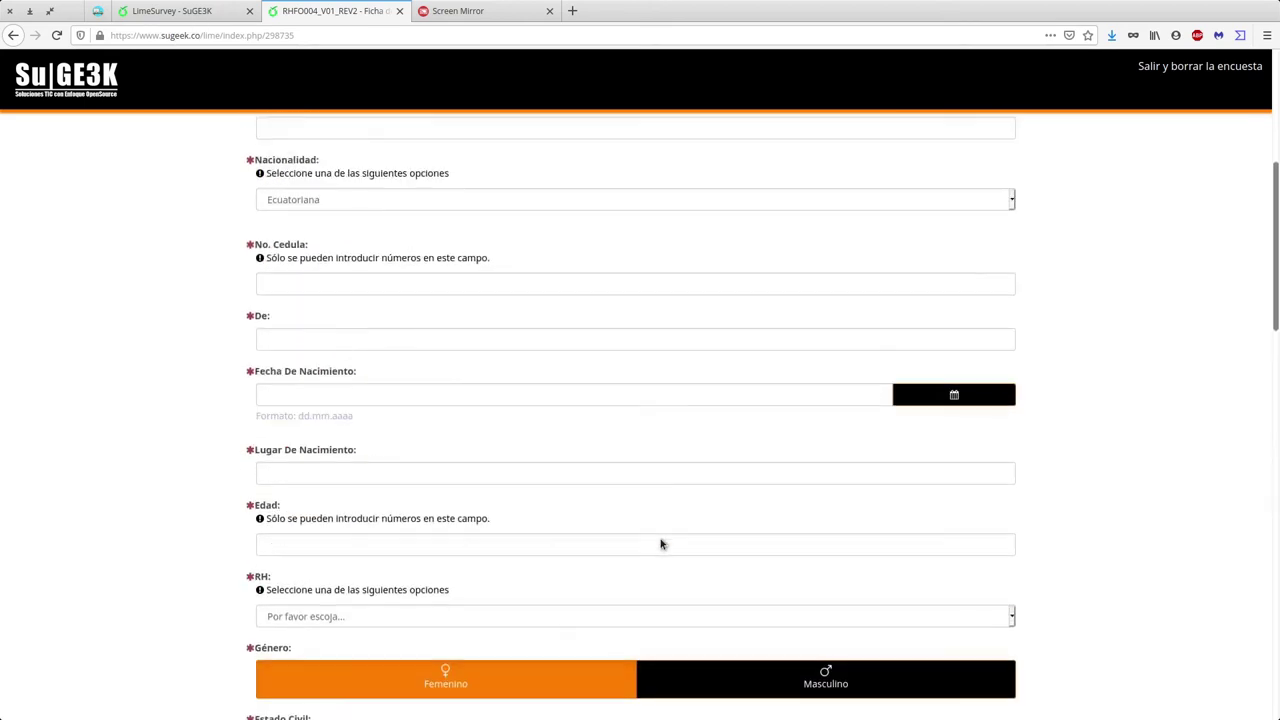
pyautogui.scroll(3, 660, 540)
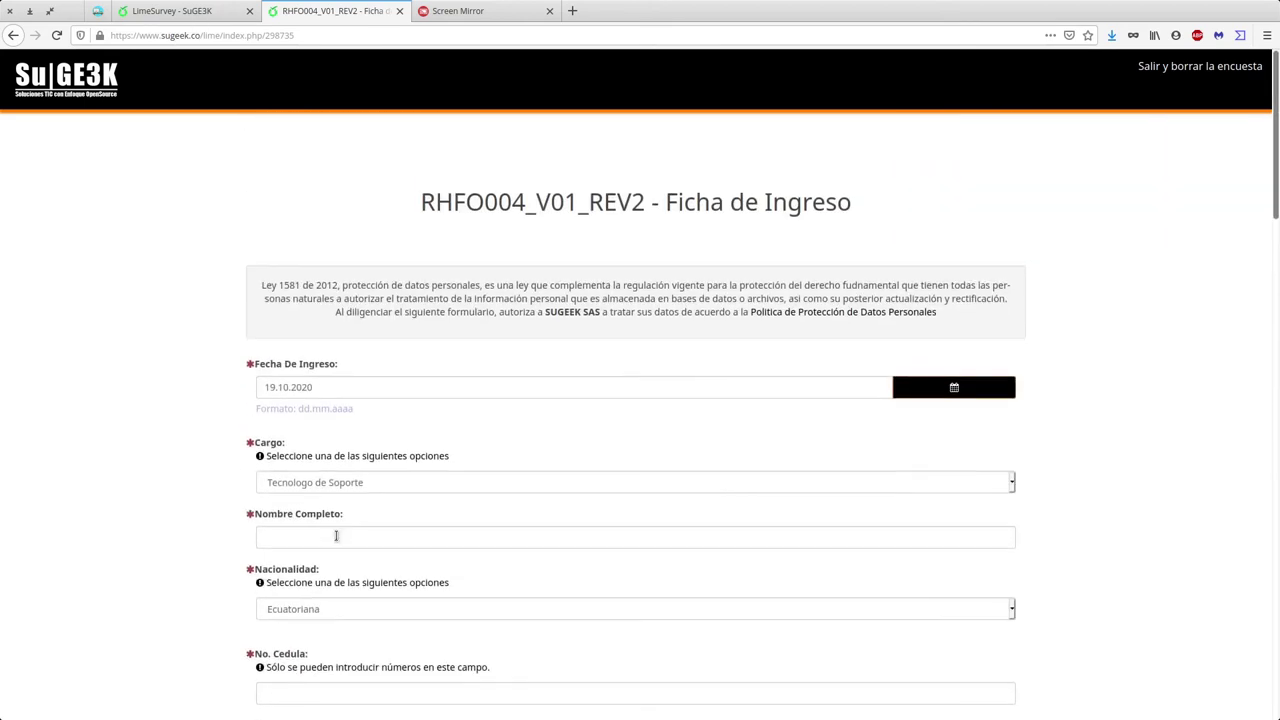
pyautogui.press('super')
pyautogui.click(840, 370)
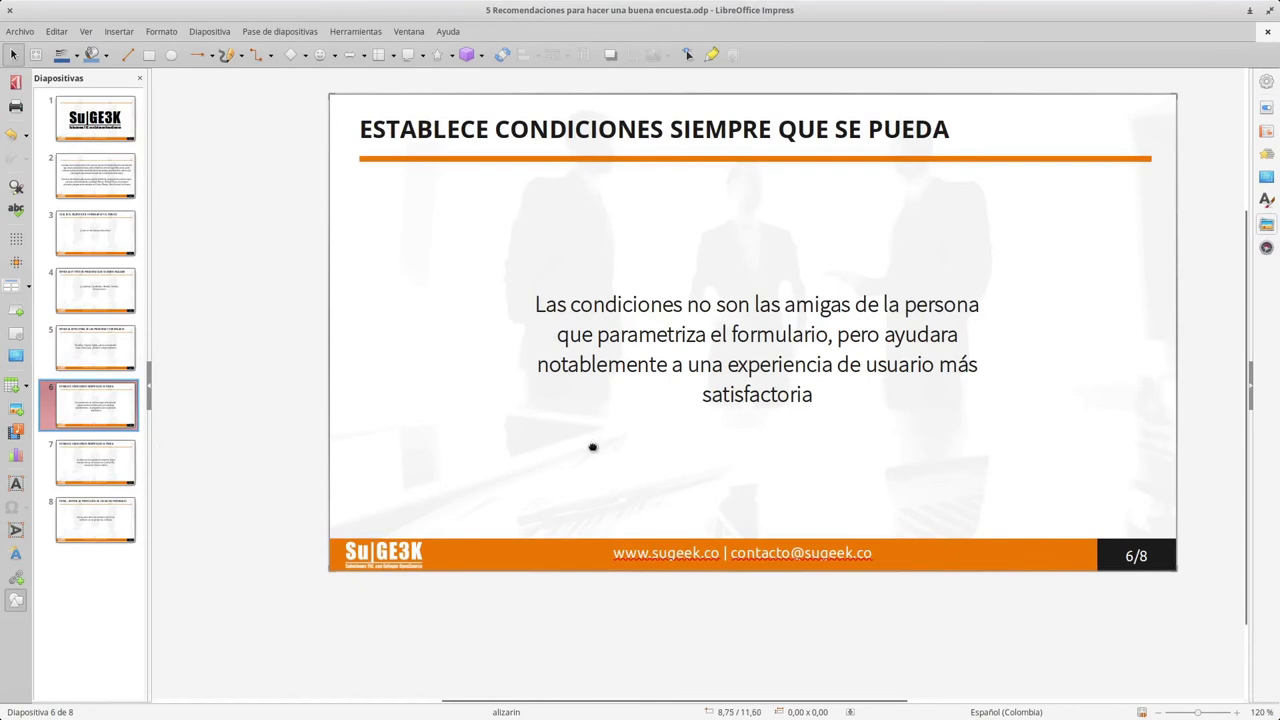
pyautogui.press('super')
pyautogui.click(294, 489)
# Enter 1 as the No. De Hijos and check the questions that follow it
pyautogui.scroll(-10, 500, 528)
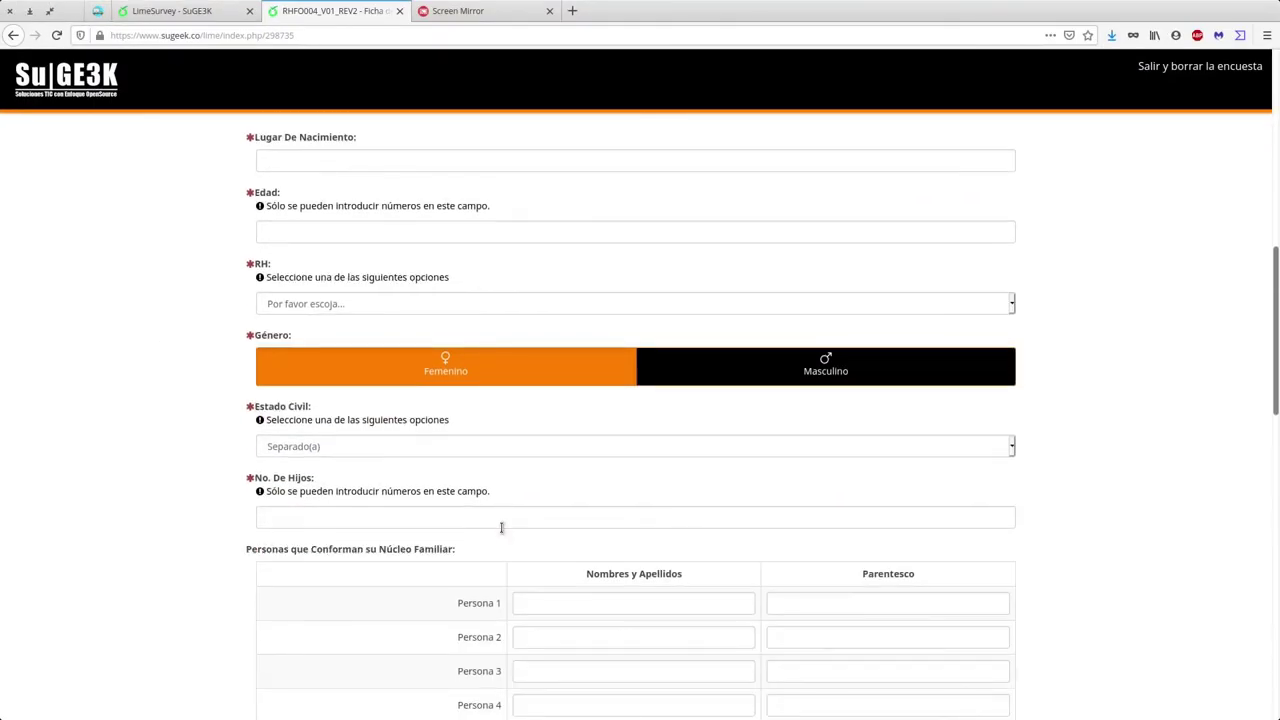
pyautogui.click(350, 460)
pyautogui.click(345, 455)
pyautogui.scroll(-3, 223, 474)
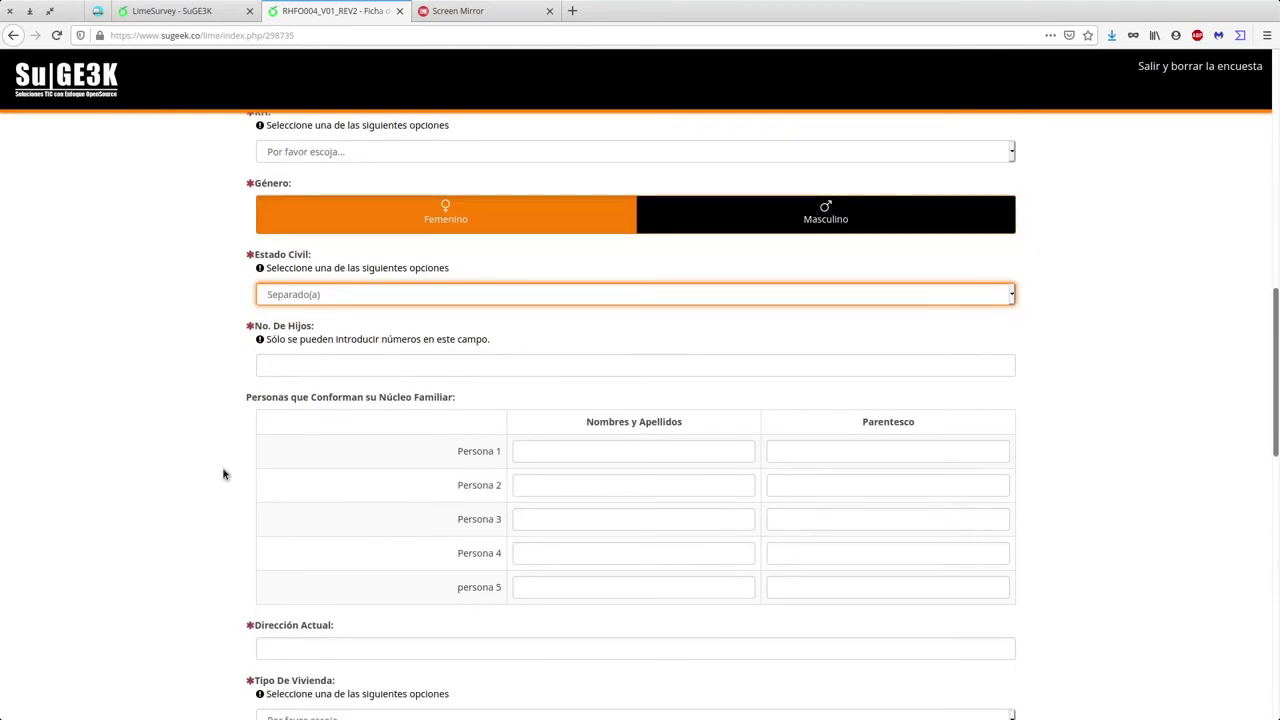
pyautogui.click(432, 362)
pyautogui.write('1')
pyautogui.click(1081, 420)
pyautogui.scroll(-5, 1046, 483)
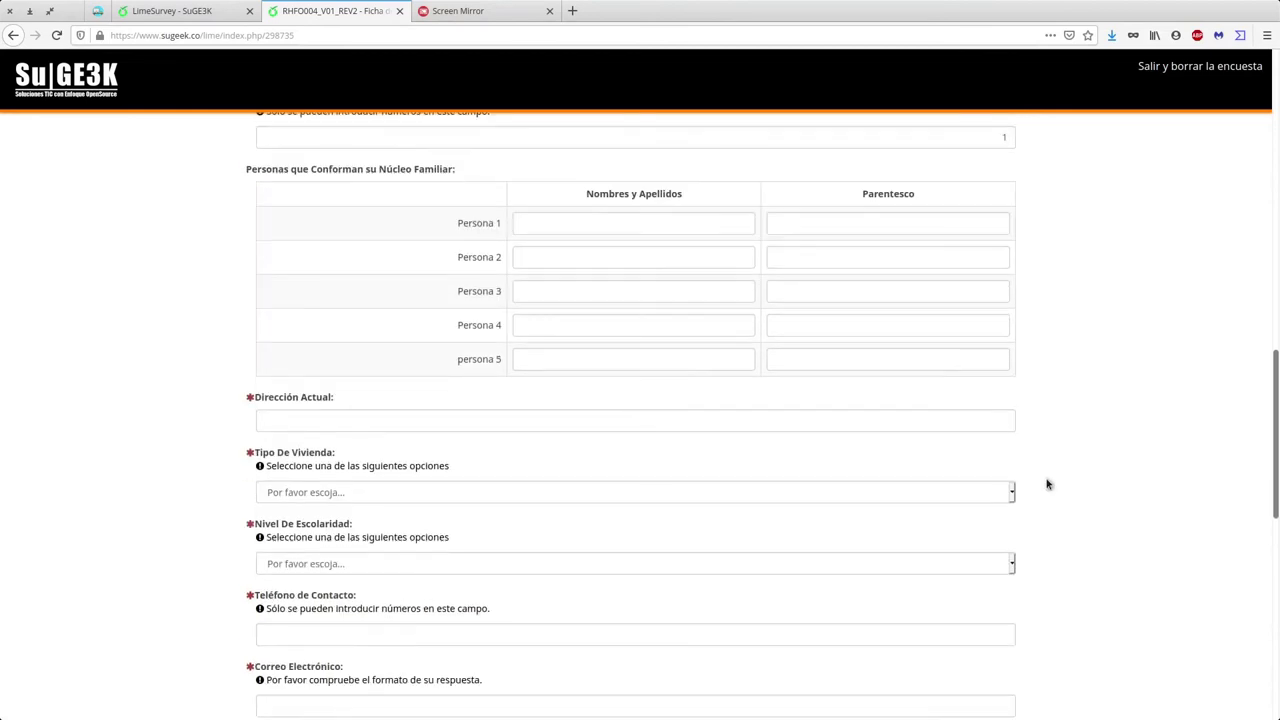
pyautogui.click(426, 488)
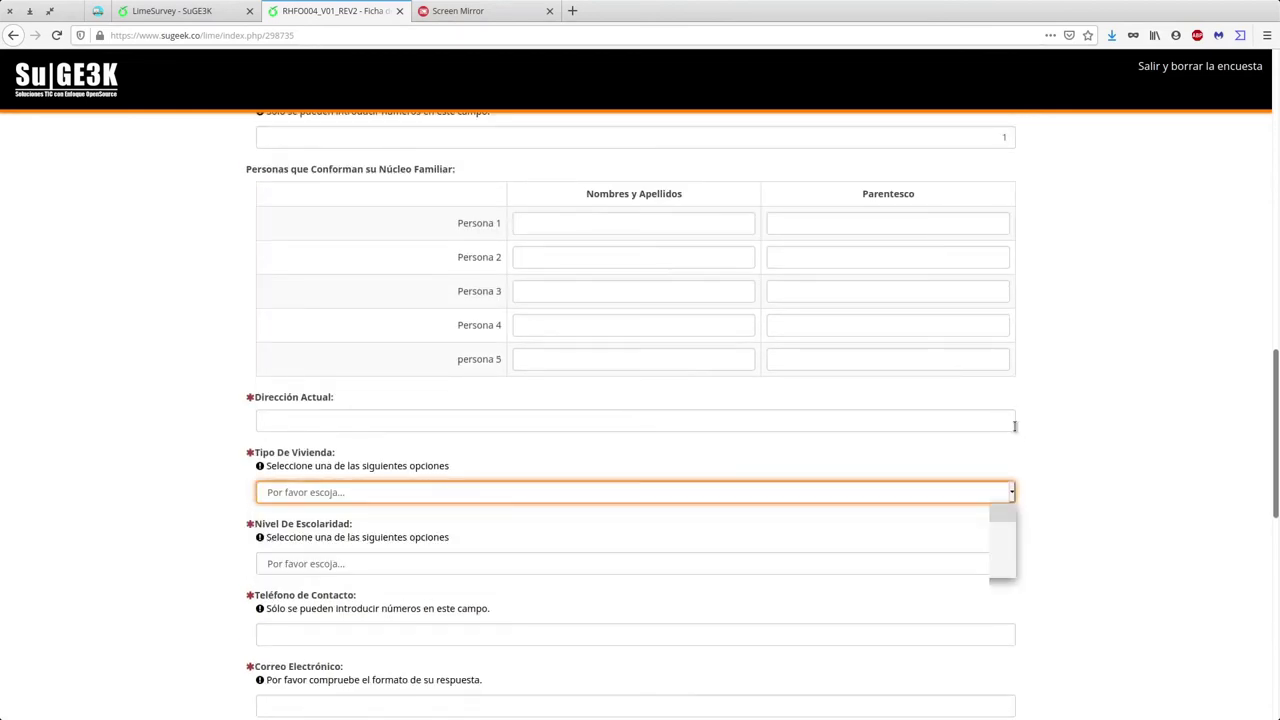
# Set the No. De Hijos answer to 0 and view the family members table below it
pyautogui.scroll(8, 1122, 440)
pyautogui.click(846, 520)
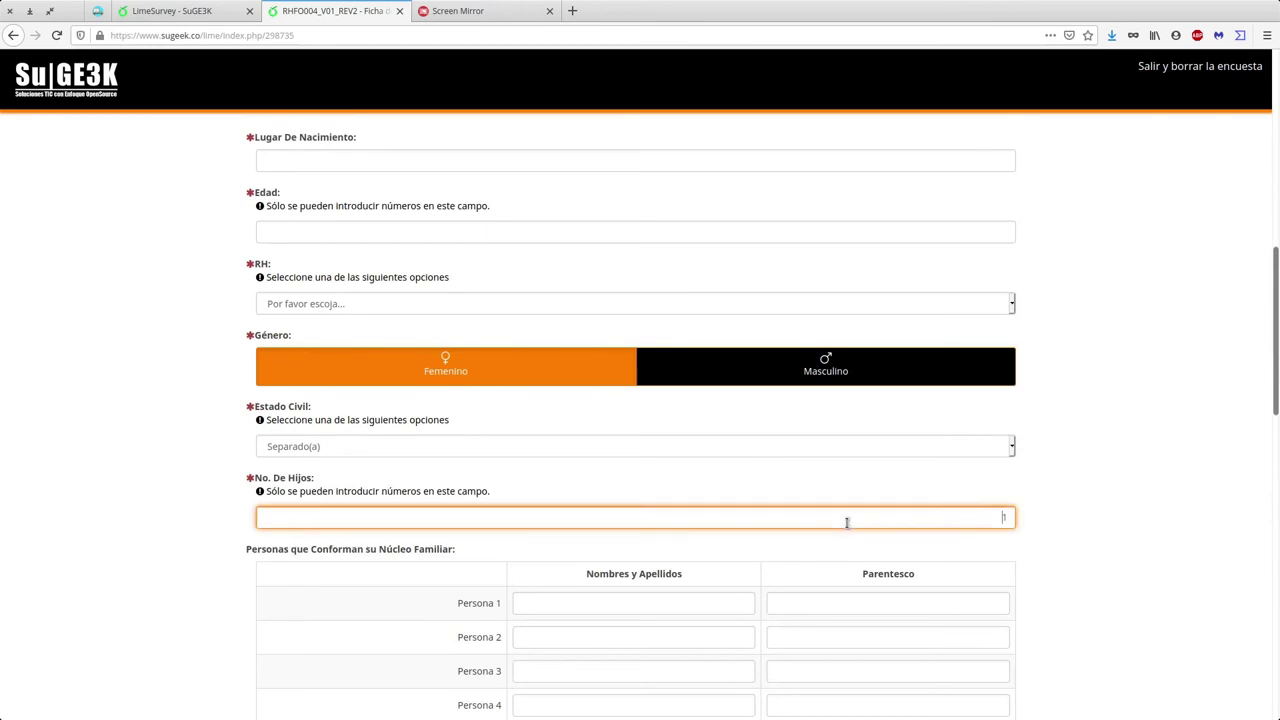
pyautogui.press('BackSpace')
pyautogui.write('0')
pyautogui.click(1134, 538)
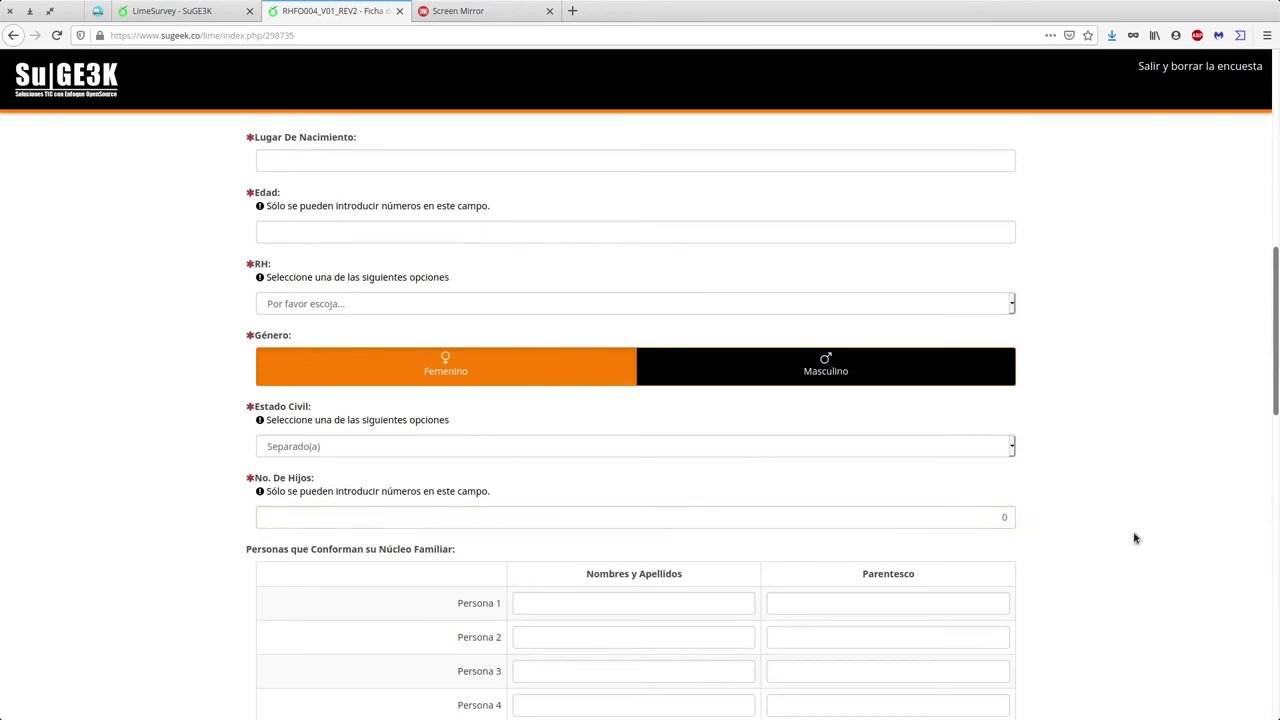
pyautogui.scroll(-4, 1134, 534)
pyautogui.click(800, 330)
pyautogui.click(1142, 434)
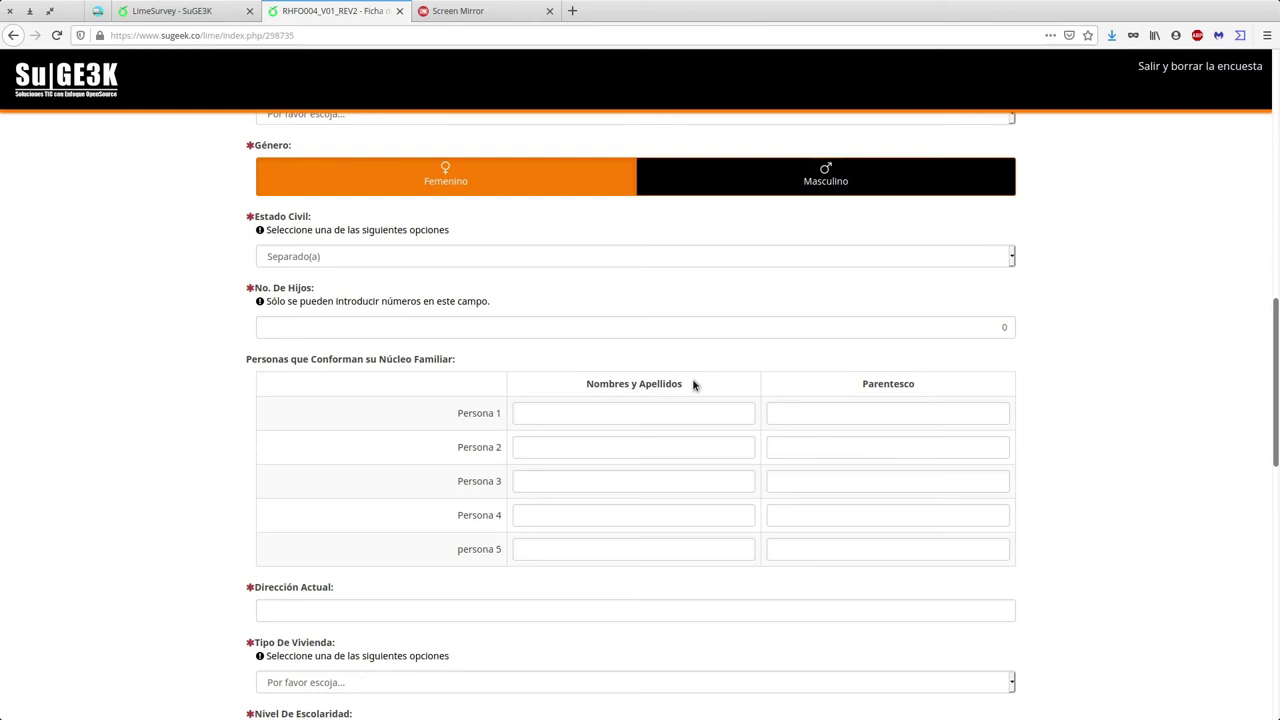
# Highlight the row labels Persona 1 to Persona 3 in the Personas que Conforman su Núcleo Familiar table
pyautogui.moveTo(406, 409); pyautogui.dragTo(503, 480)
pyautogui.click(475, 438)
pyautogui.moveTo(454, 413); pyautogui.dragTo(515, 413)
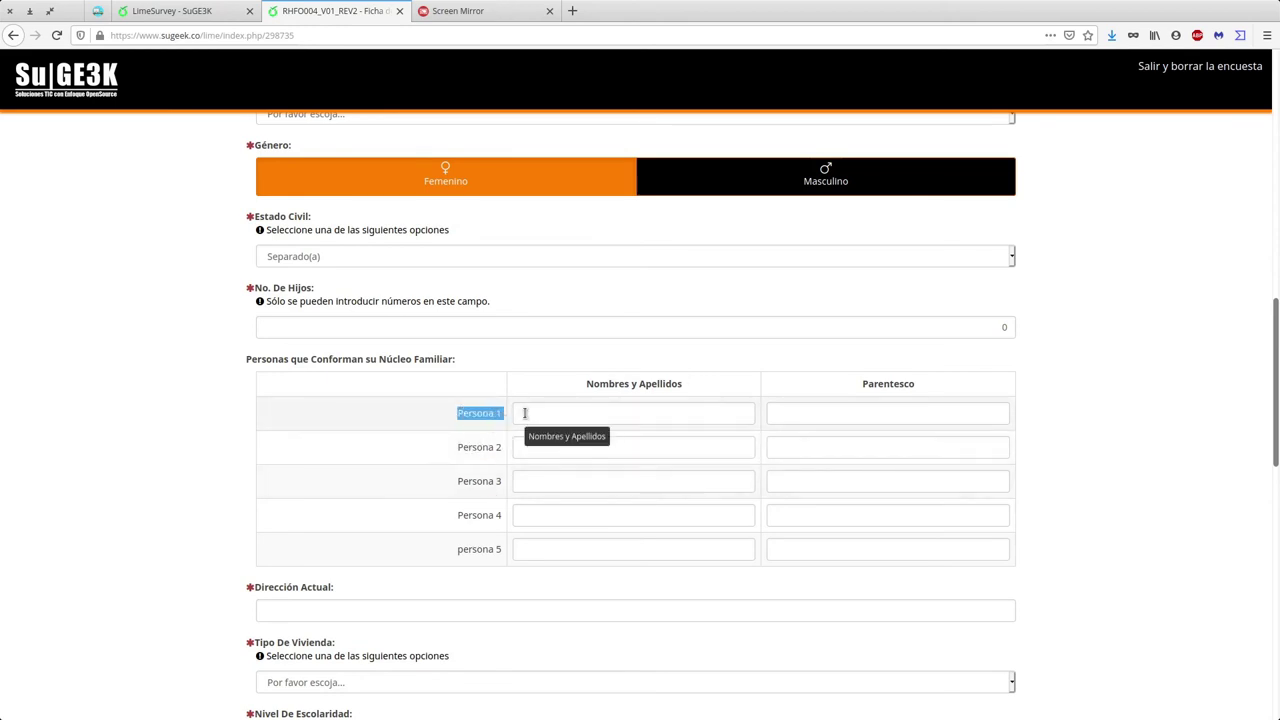
pyautogui.moveTo(463, 409); pyautogui.dragTo(538, 486)
pyautogui.click(486, 411)
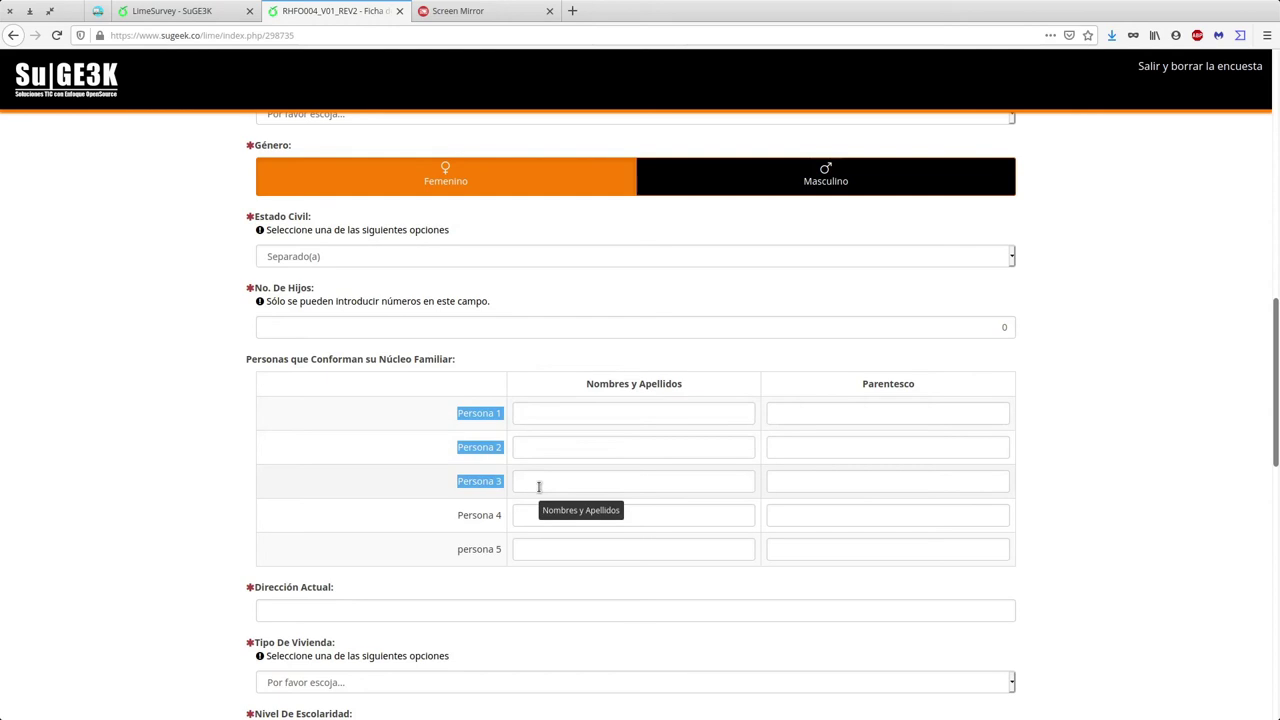
# Answer Sí to Padece Alguna Enfermedad que Debamos Conocer and put the cursor in the Indique Cuales box below it
pyautogui.click(711, 331)
pyautogui.click(1134, 446)
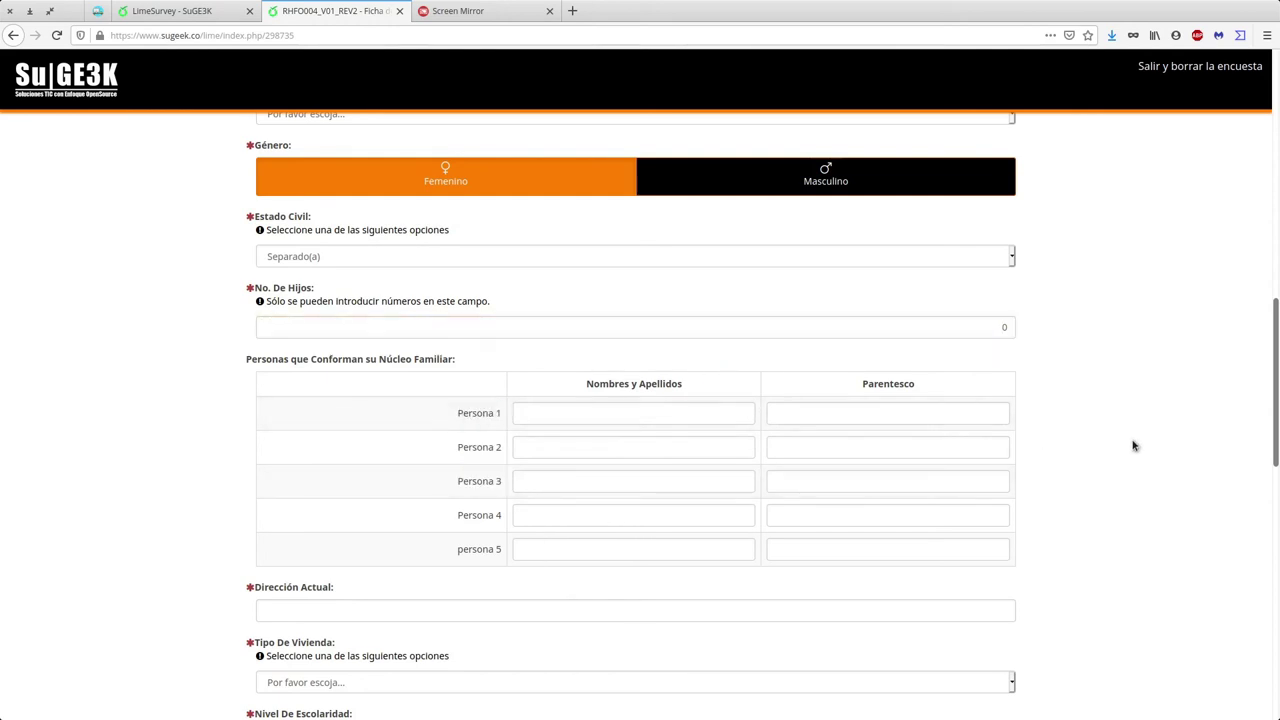
pyautogui.scroll(-10, 1134, 446)
pyautogui.click(313, 441)
pyautogui.click(297, 431)
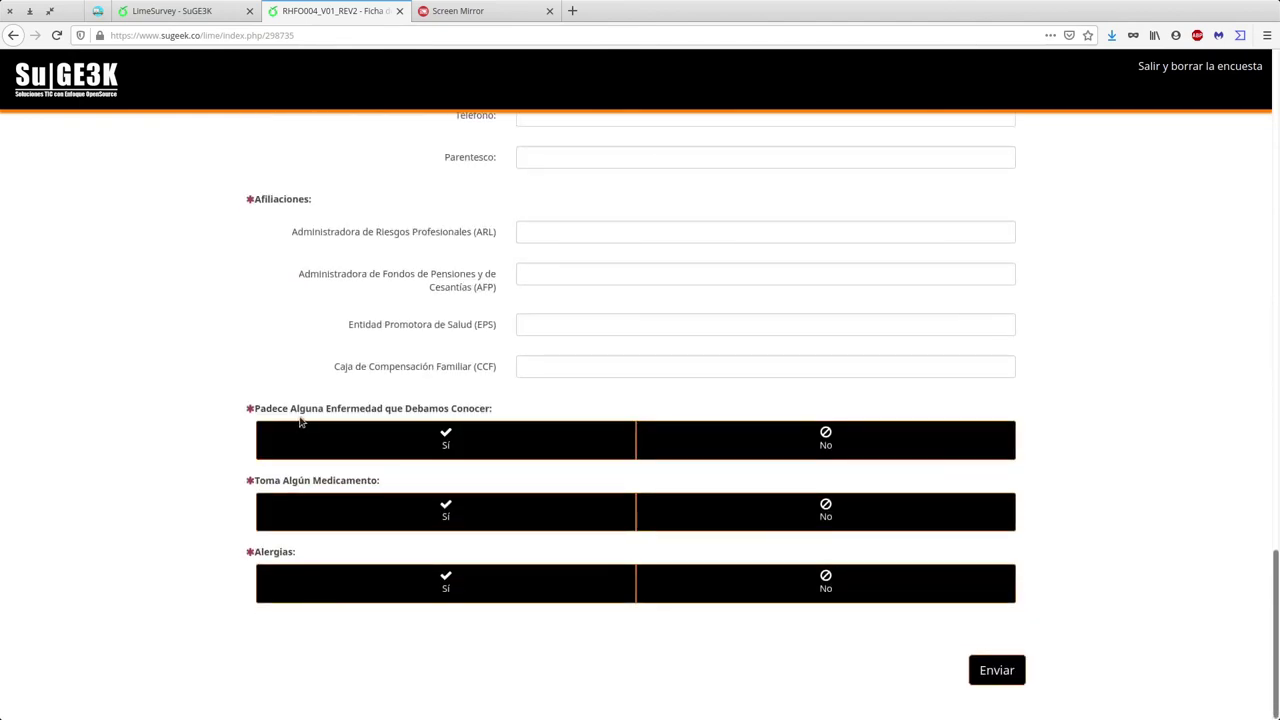
pyautogui.click(560, 442)
pyautogui.click(400, 536)
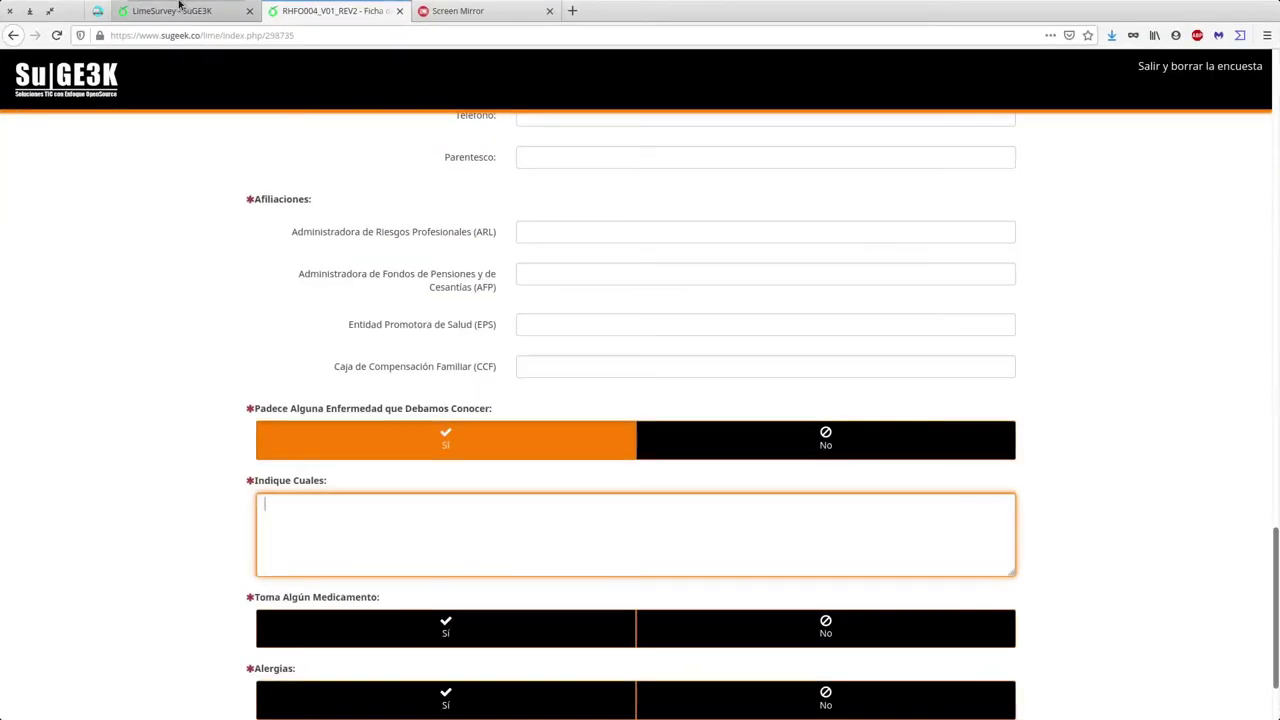
# Switch to the LimeSurvey administration and open question G1Q00025, Indique Cuales, to examine its relevance equation
pyautogui.click(172, 10)
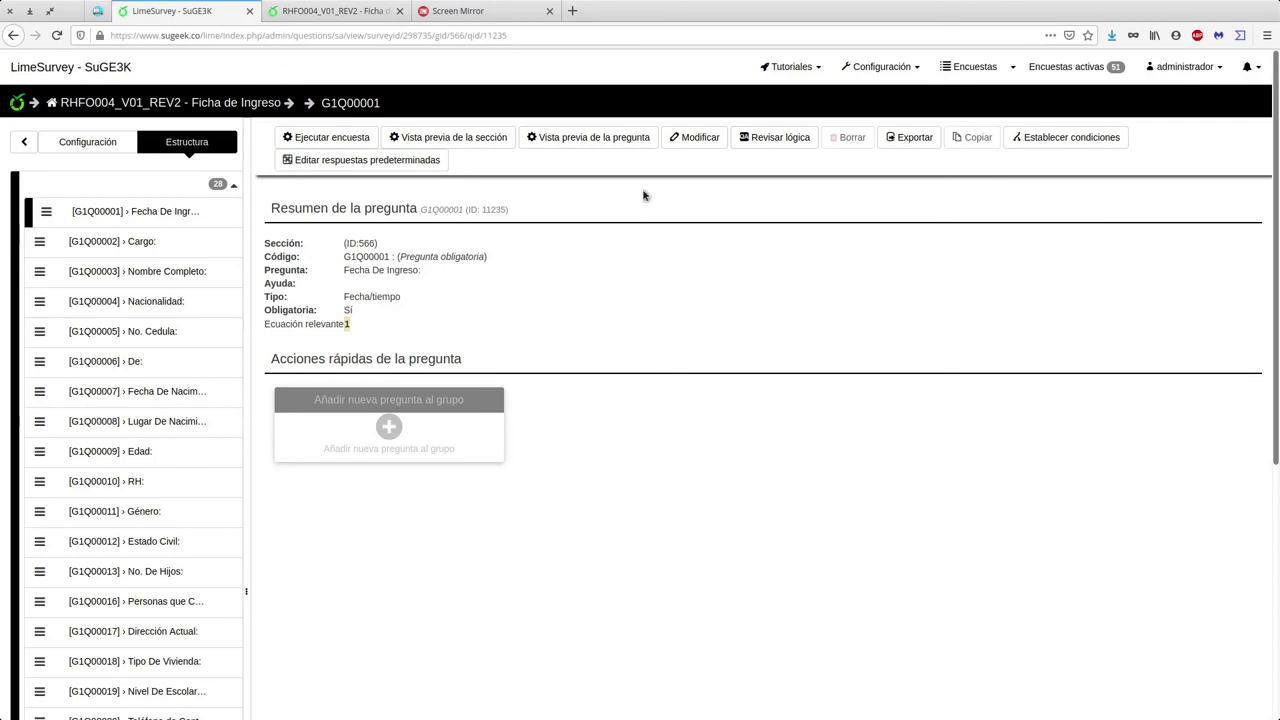
pyautogui.scroll(-5, 210, 470)
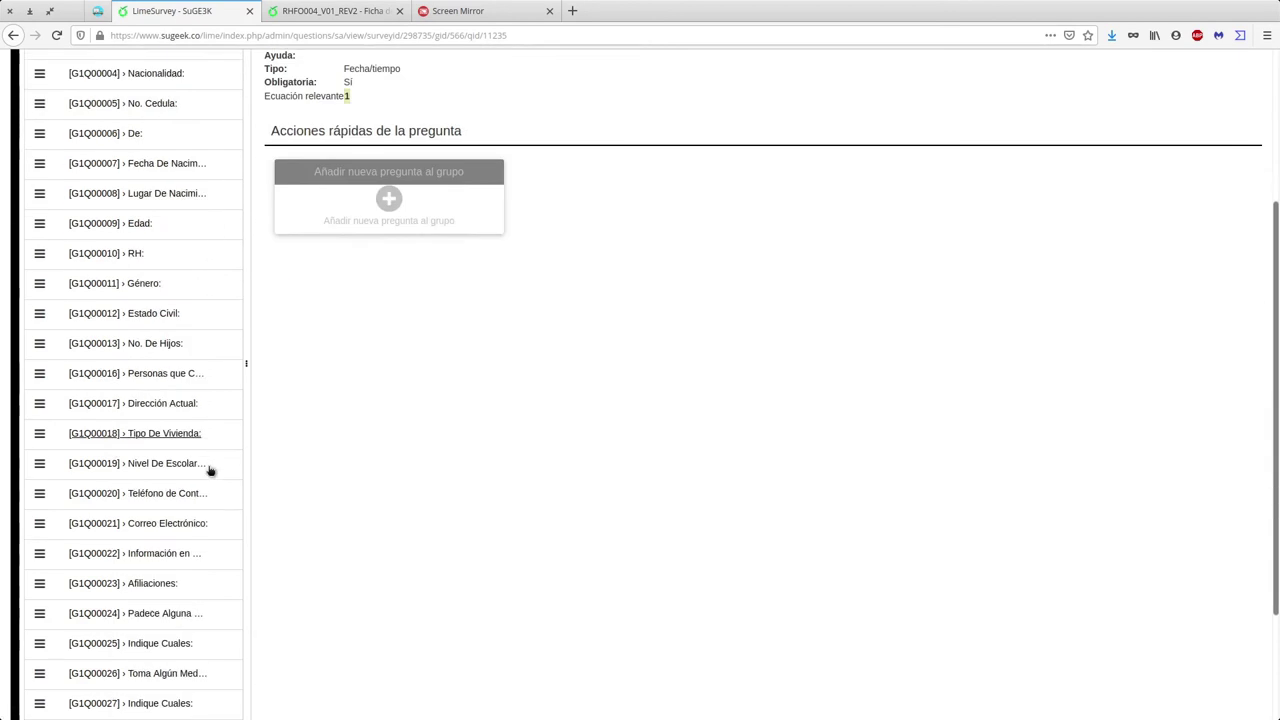
pyautogui.click(182, 486)
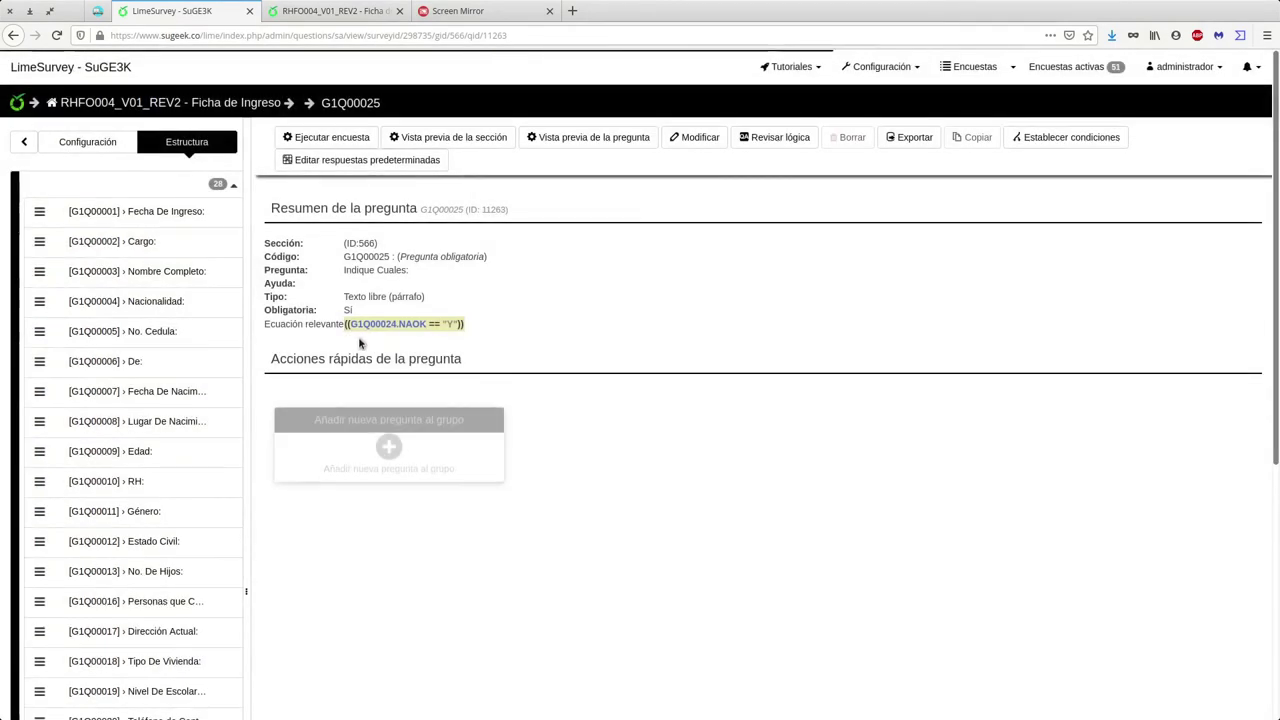
pyautogui.moveTo(372, 330)
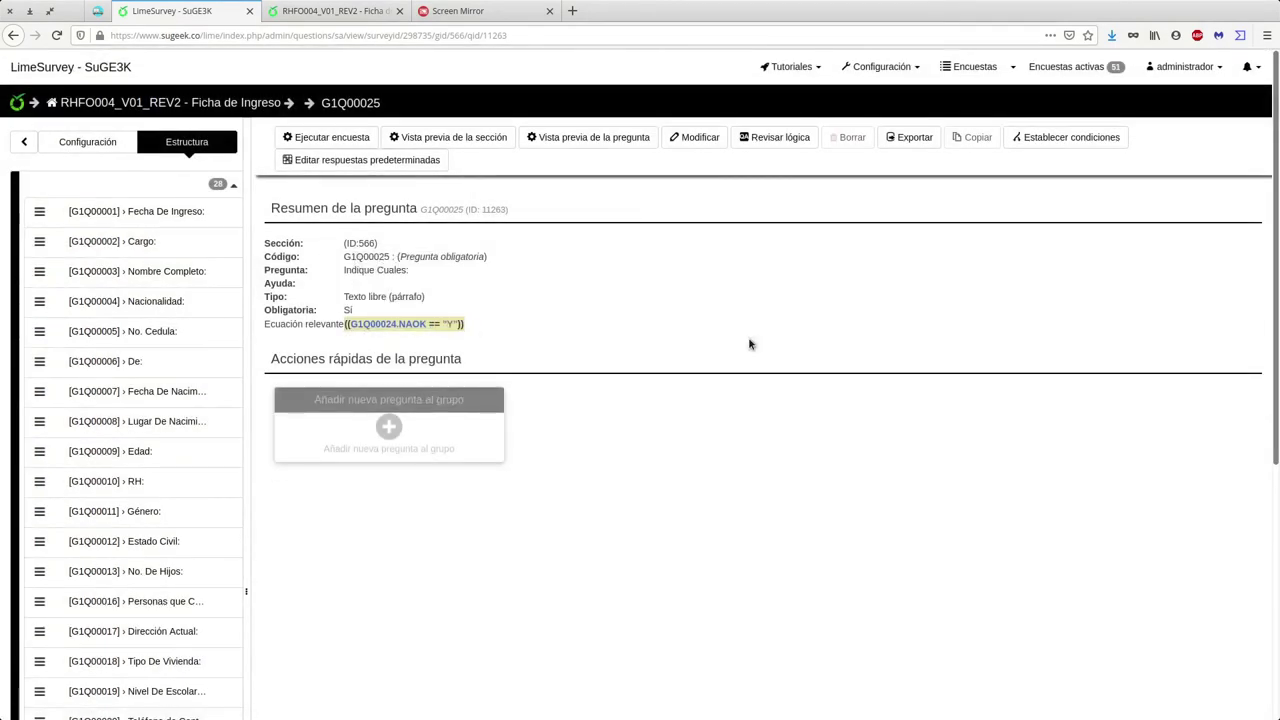
# Open the condition designer for Indique Cuales, review the comparison operators, and choose Expresión regular to view its options
pyautogui.click(1070, 137)
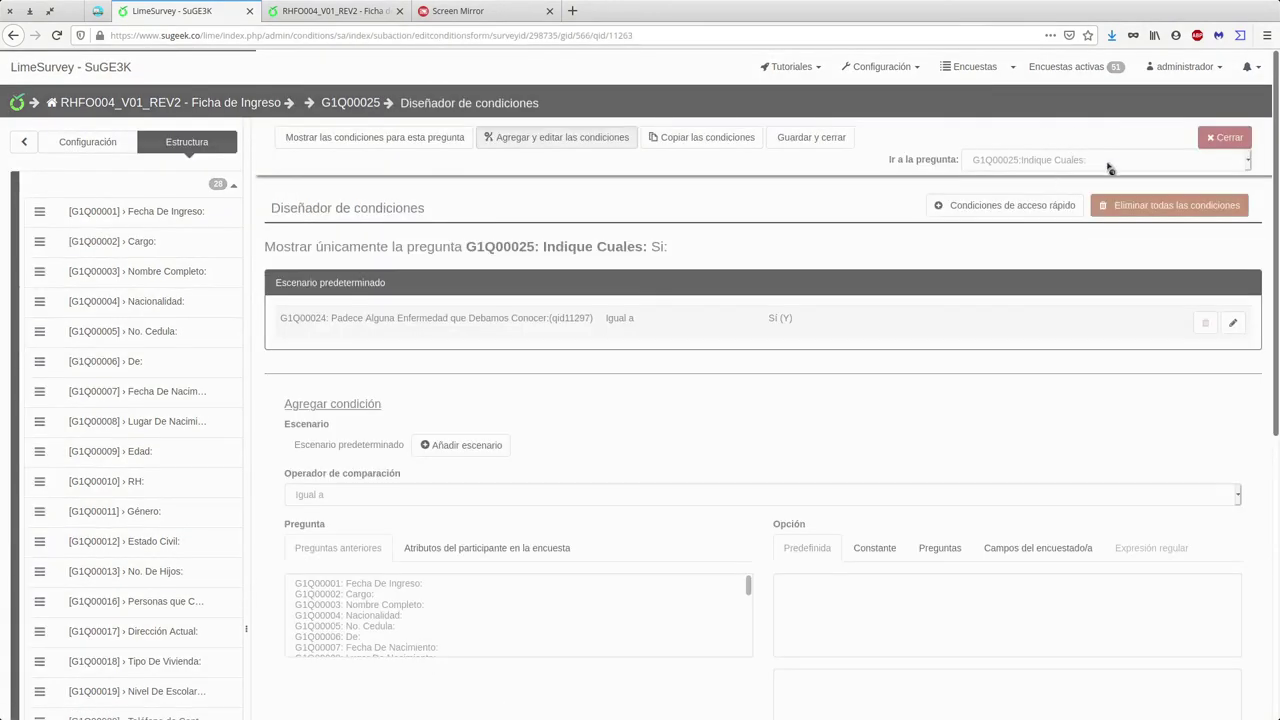
pyautogui.click(548, 496)
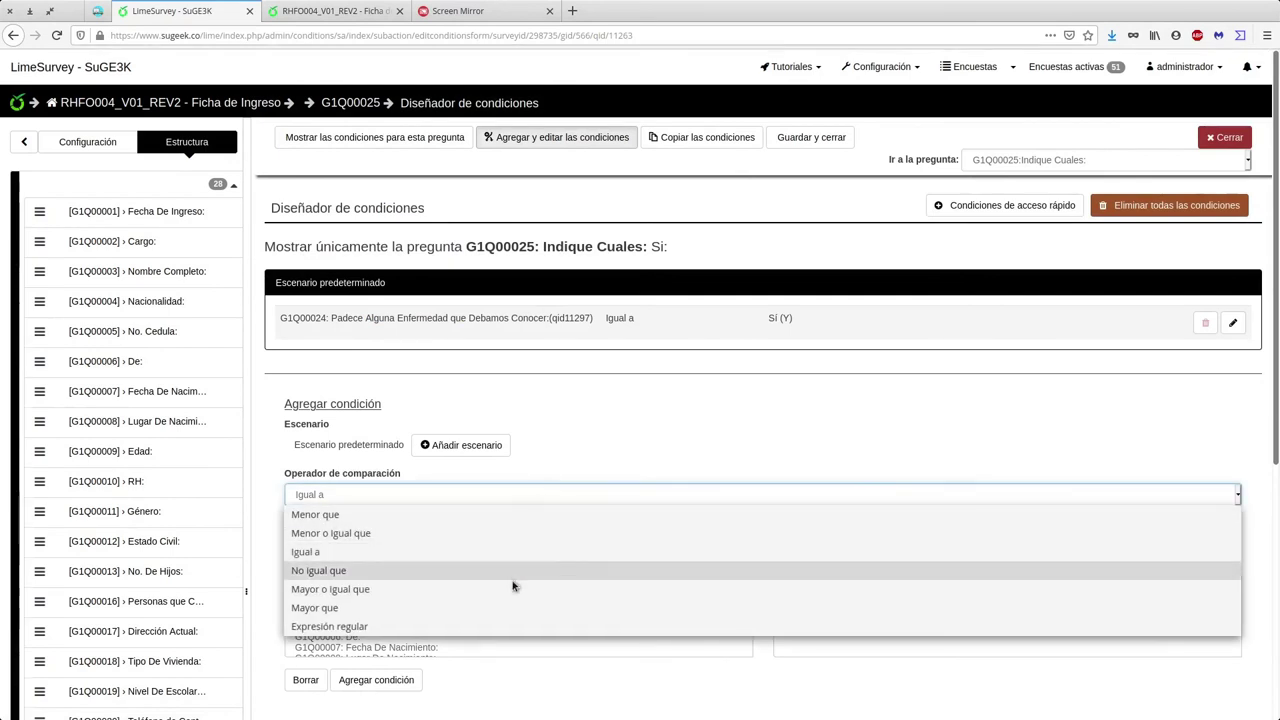
pyautogui.scroll(-2, 703, 509)
pyautogui.click(422, 420)
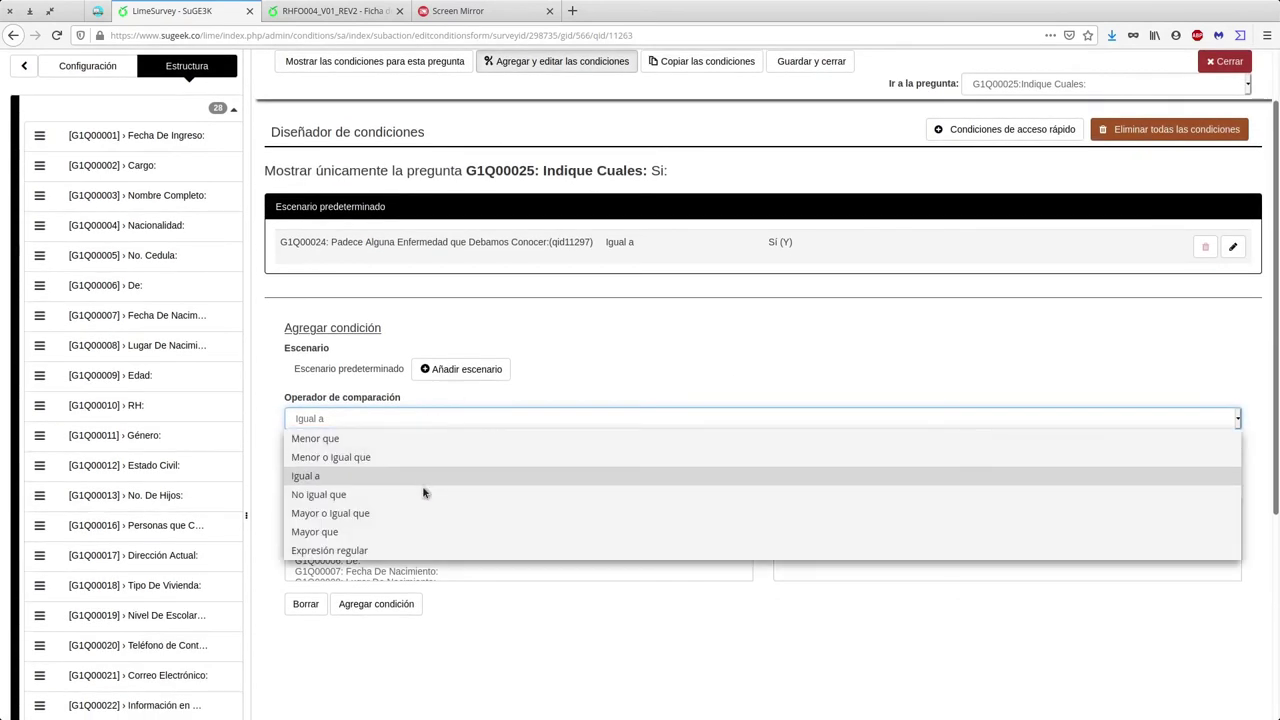
pyautogui.click(394, 551)
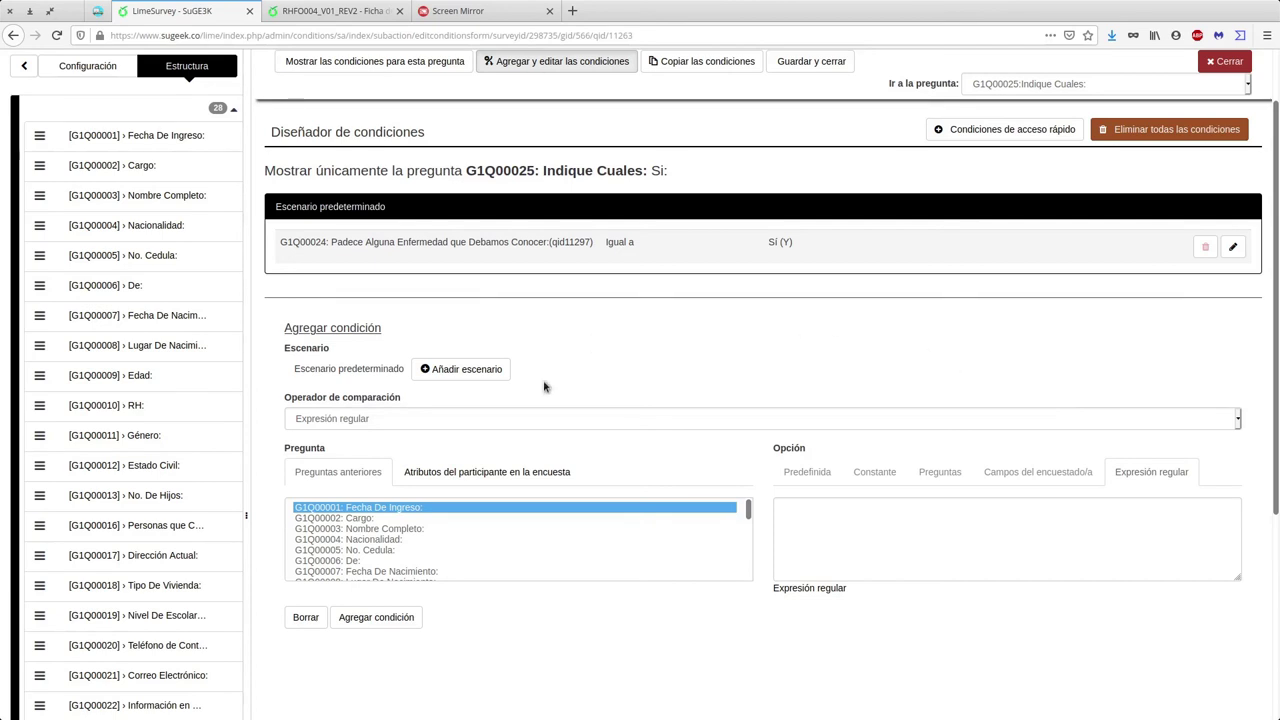
pyautogui.scroll(2, 557, 379)
# Return to the form, glance at the LibreOffice Impress slide on establishing conditions, and come back to Firefox
pyautogui.click(366, 18)
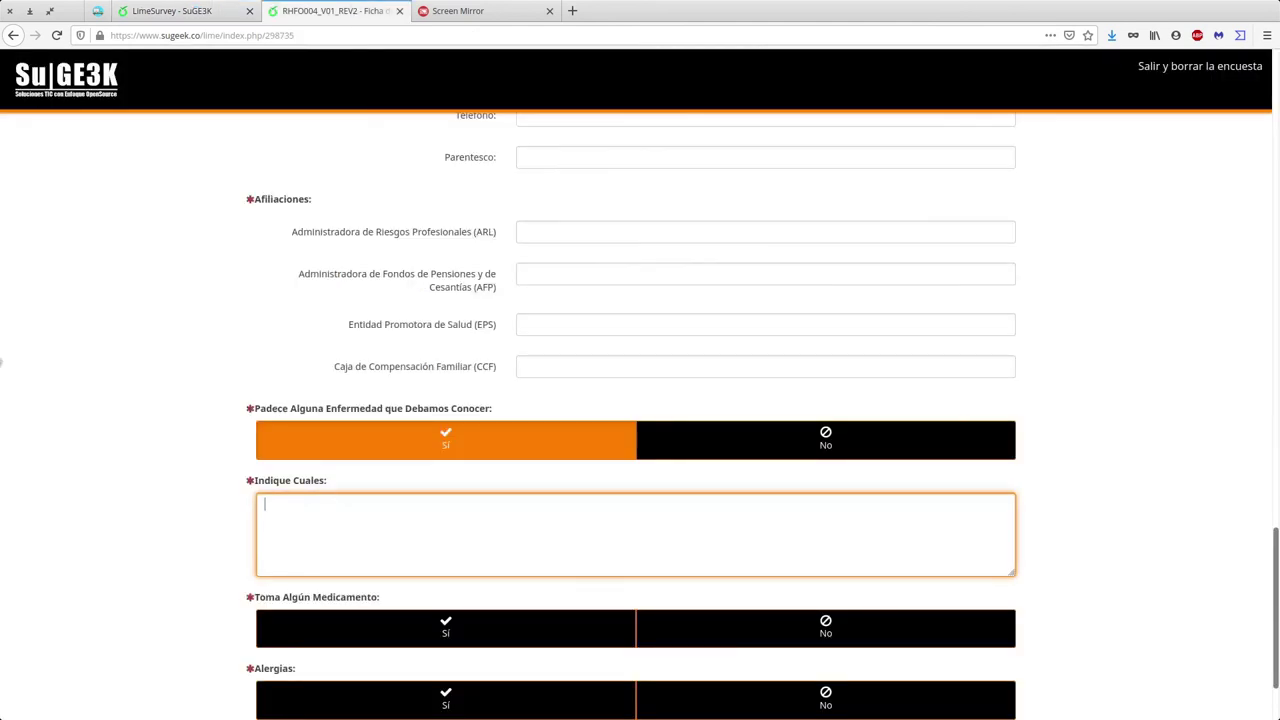
pyautogui.press('super')
pyautogui.click(882, 392)
pyautogui.press('super')
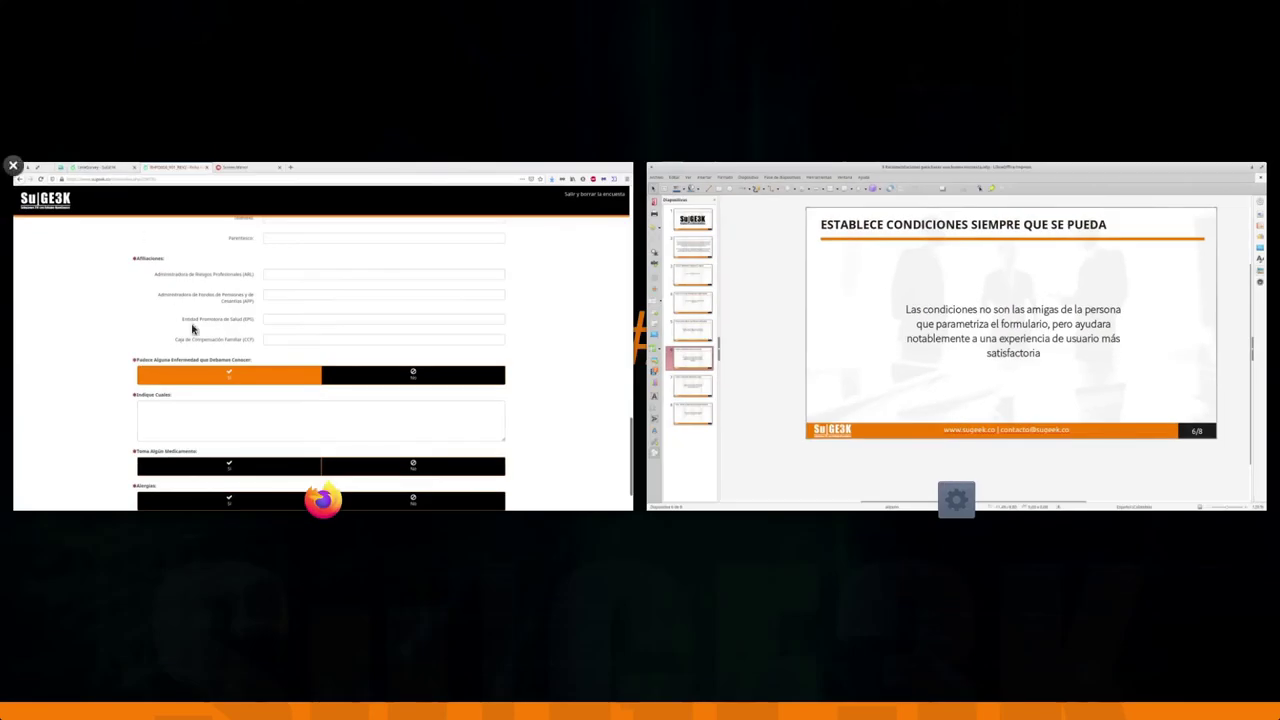
pyautogui.click(175, 313)
# Change the Padece Alguna Enfermedad answer to No and back to Sí, and put the cursor in the Indique Cuales box
pyautogui.click(751, 446)
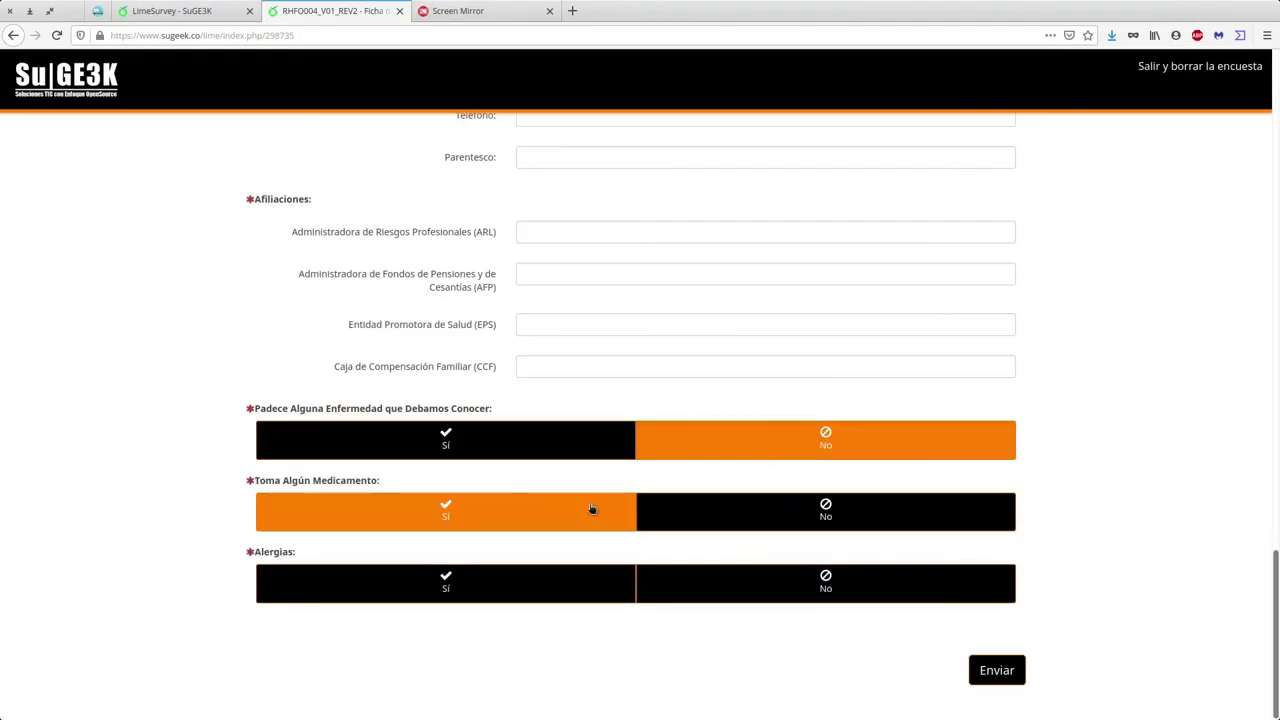
pyautogui.click(530, 456)
pyautogui.click(526, 545)
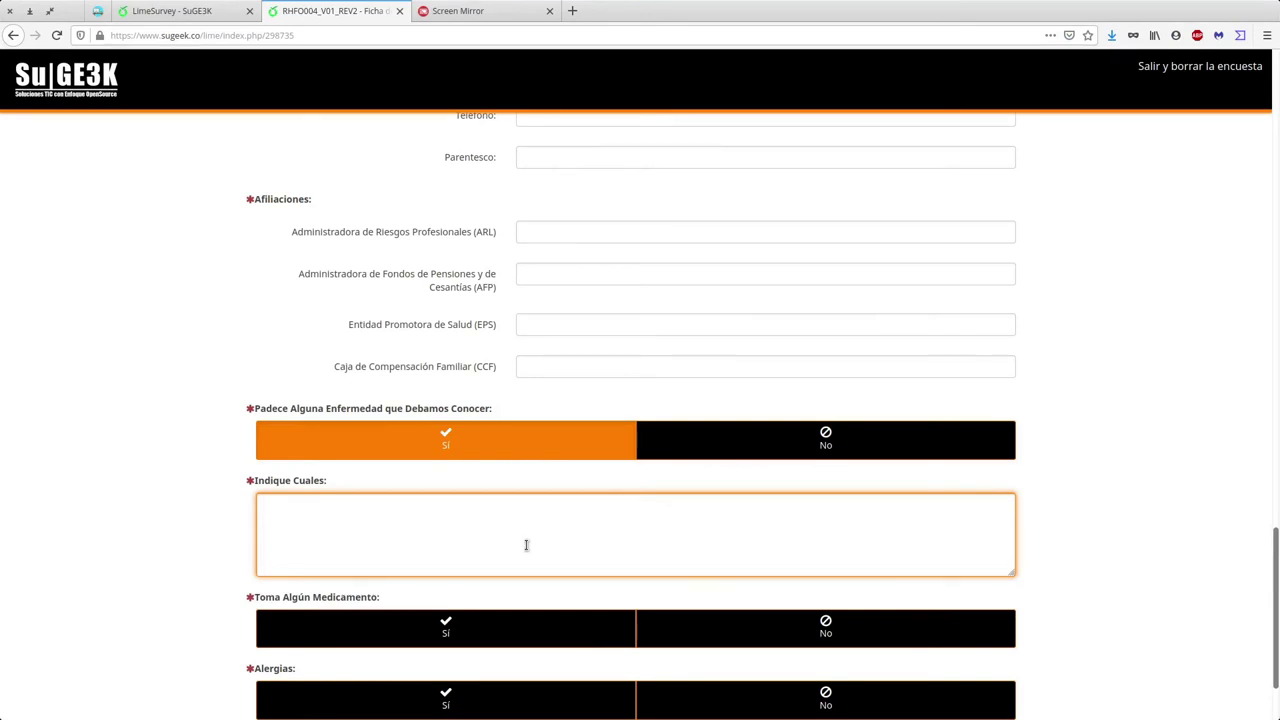
# Answer No to Padece Alguna Enfermedad que Debamos Conocer, Toma Algún Medicamento and Alergias
pyautogui.click(801, 456)
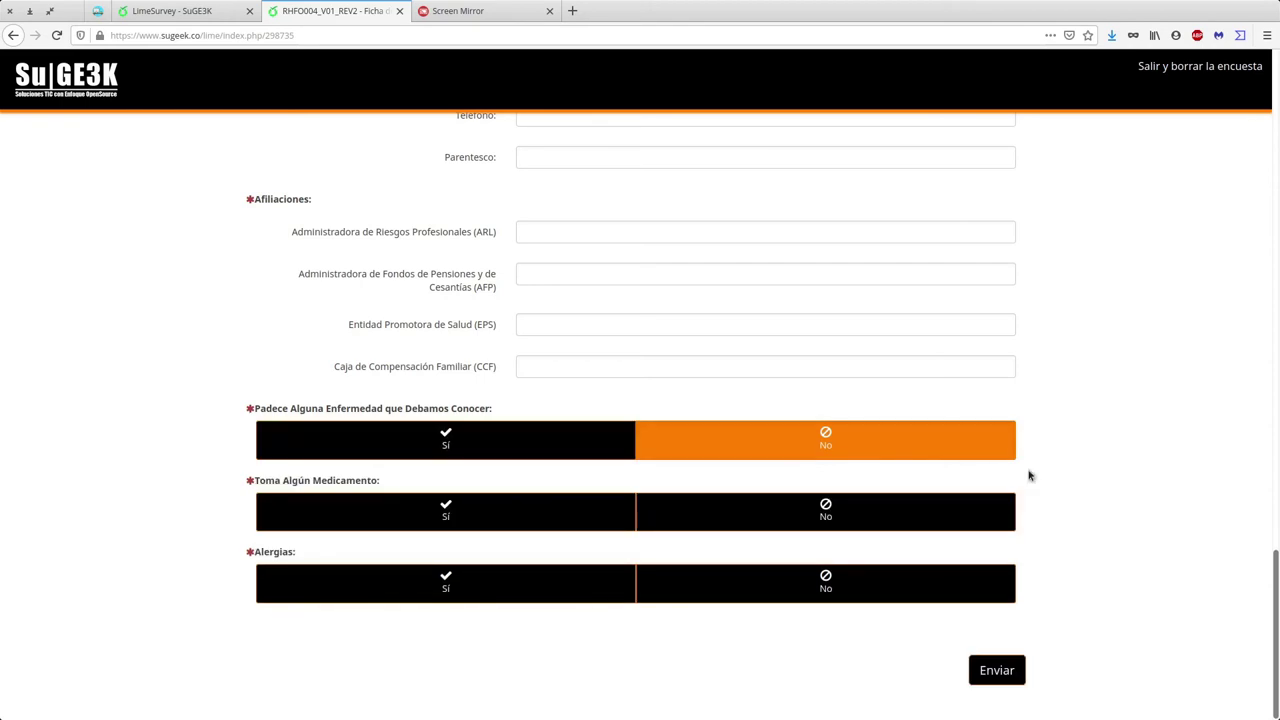
pyautogui.click(919, 518)
pyautogui.click(843, 575)
# Point out the Afiliaciones question and its Administradora de Riesgos Profesionales (ARL) field
pyautogui.scroll(4, 840, 569)
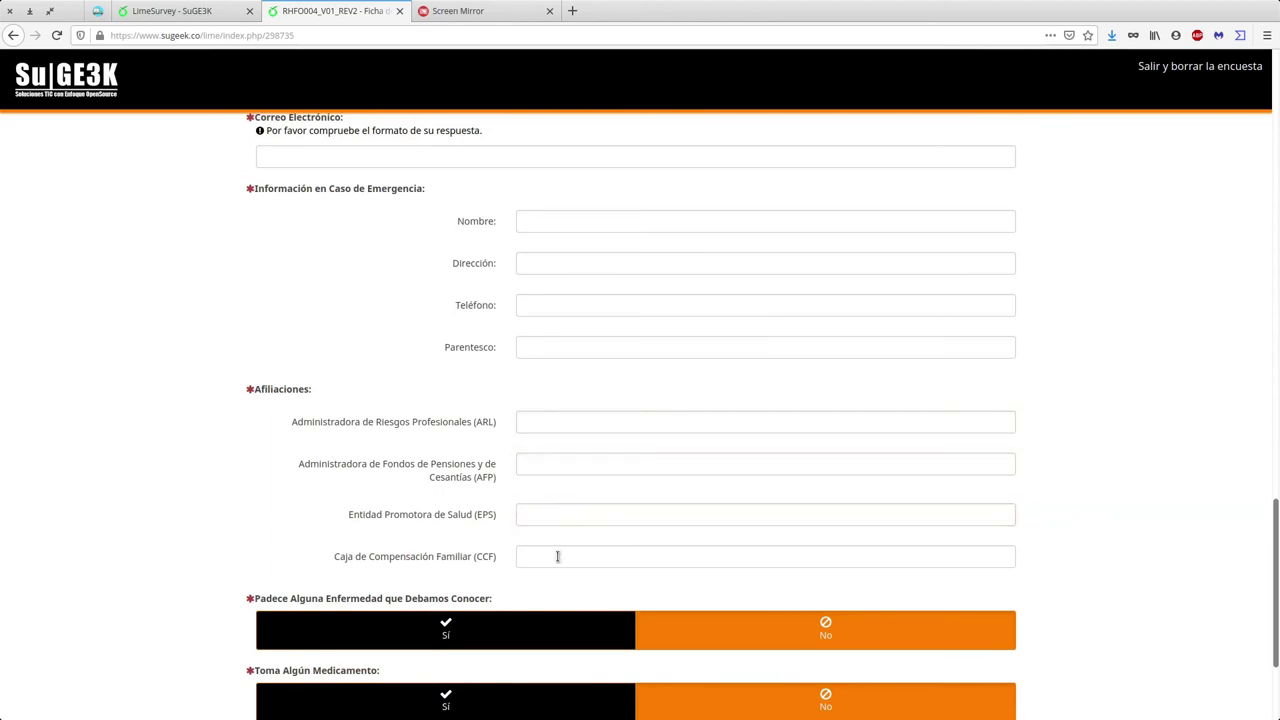
pyautogui.click(547, 428)
pyautogui.moveTo(228, 394); pyautogui.dragTo(557, 440)
pyautogui.click(557, 440)
pyautogui.click(556, 418)
pyautogui.click(347, 399)
# Switch to LibreOffice Impress, show slide 7 on forms overloaded with images and text, and place the cursor in its title
pyautogui.hotkey('alt', 'Tab')
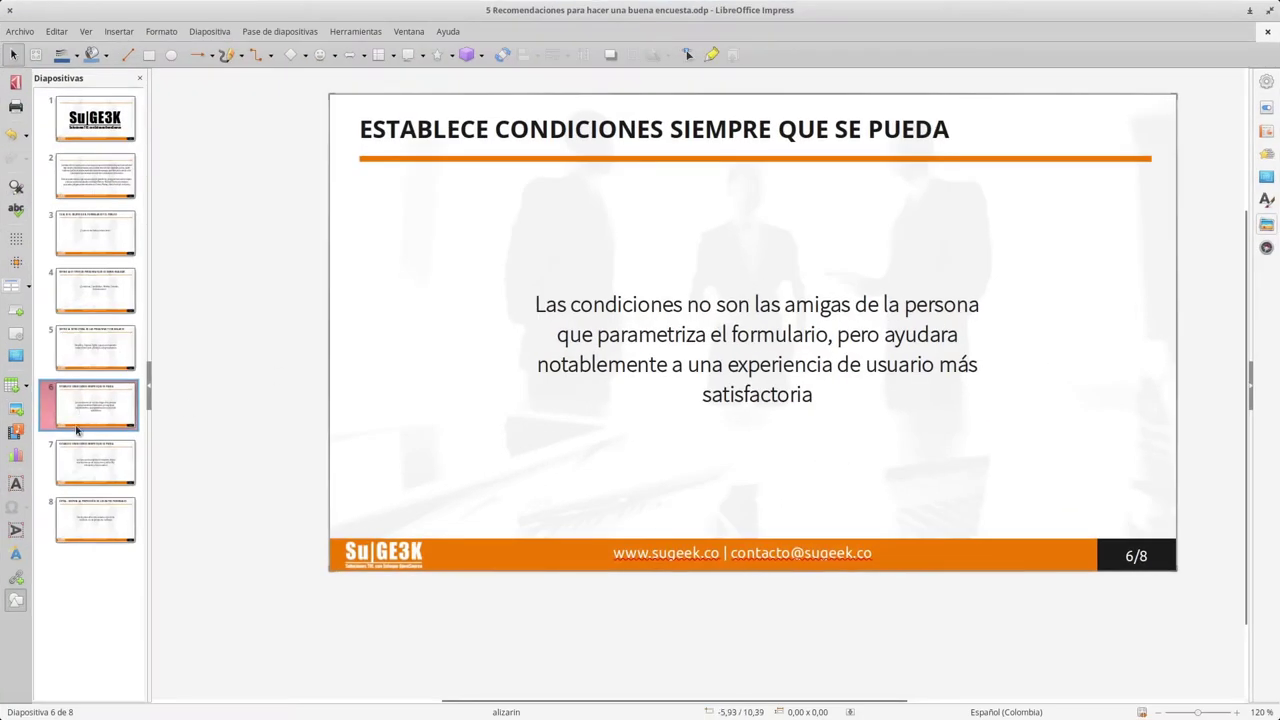
pyautogui.click(89, 460)
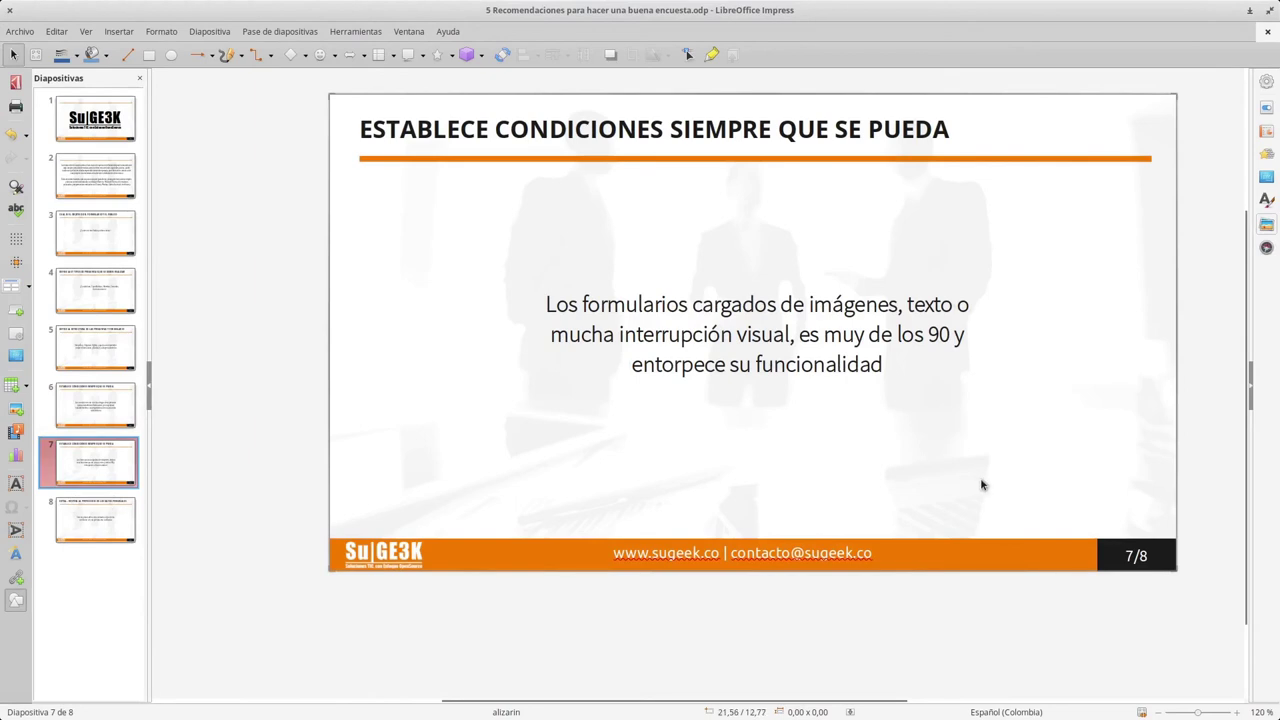
pyautogui.click(663, 130)
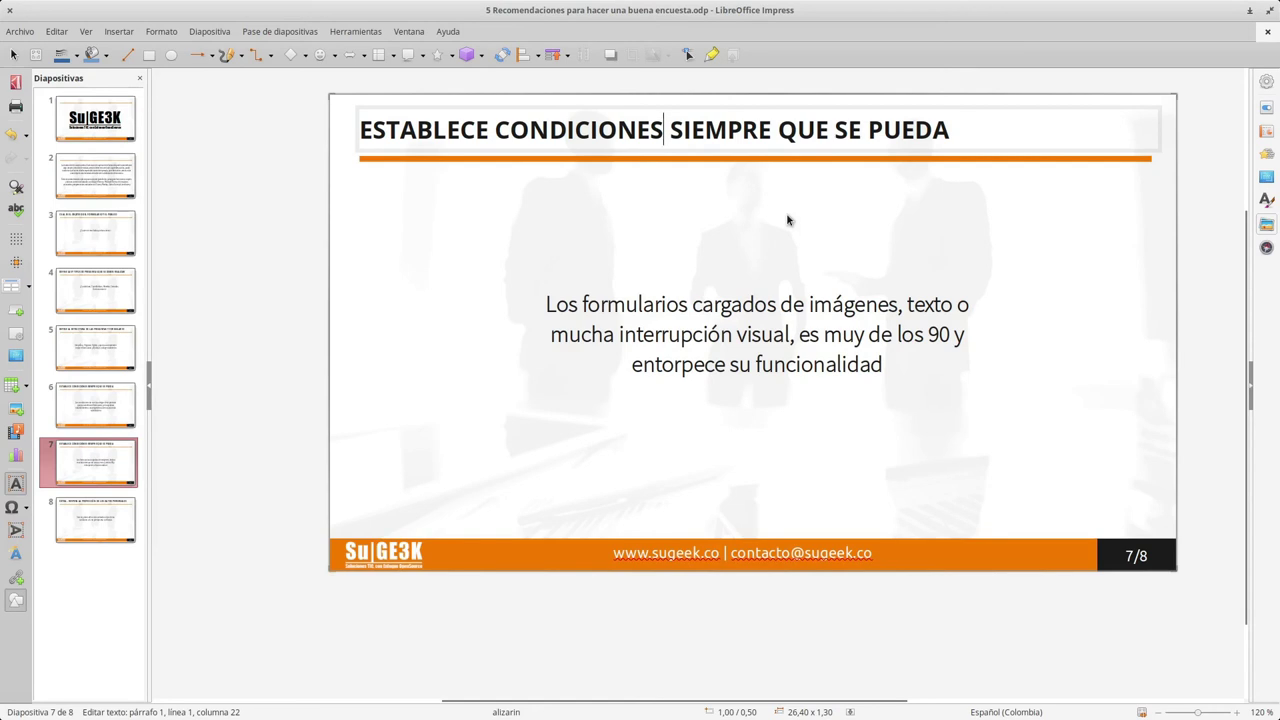
# Return to the form in Firefox and look over its whole layout, from the first question down to the submit option
pyautogui.press('super+Left')
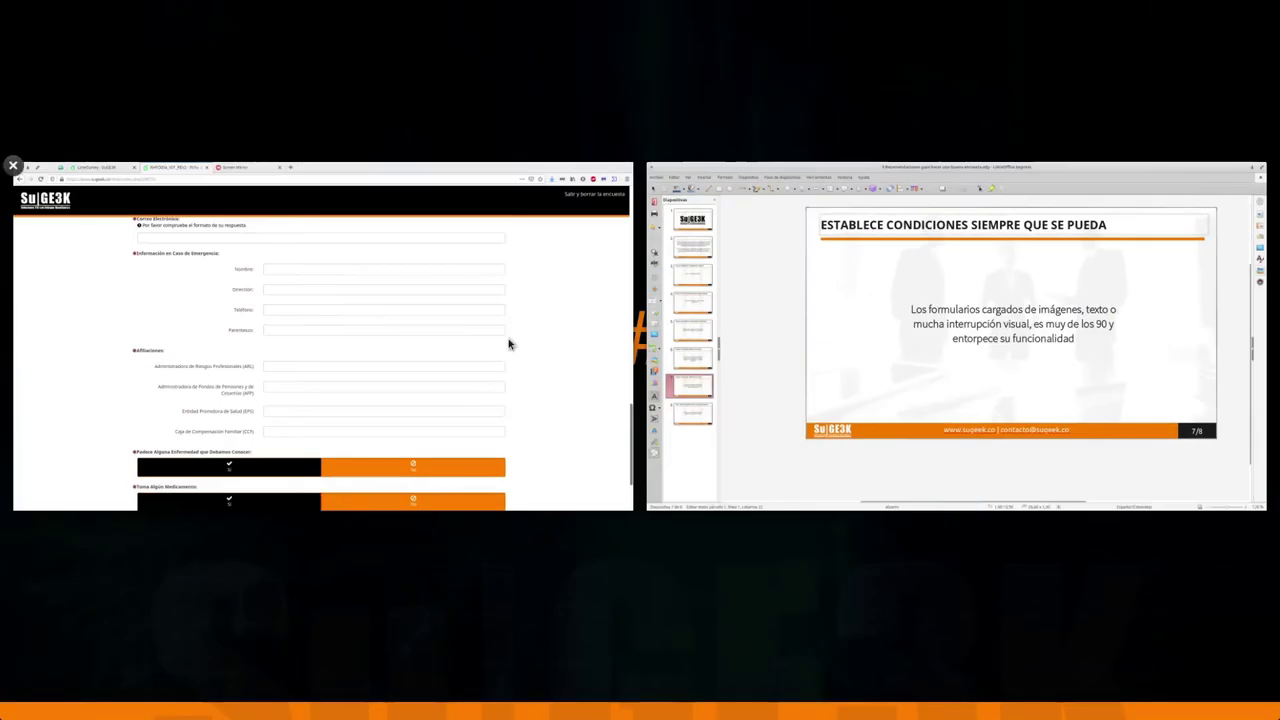
pyautogui.scroll(5, 611, 383)
pyautogui.scroll(15, 612, 384)
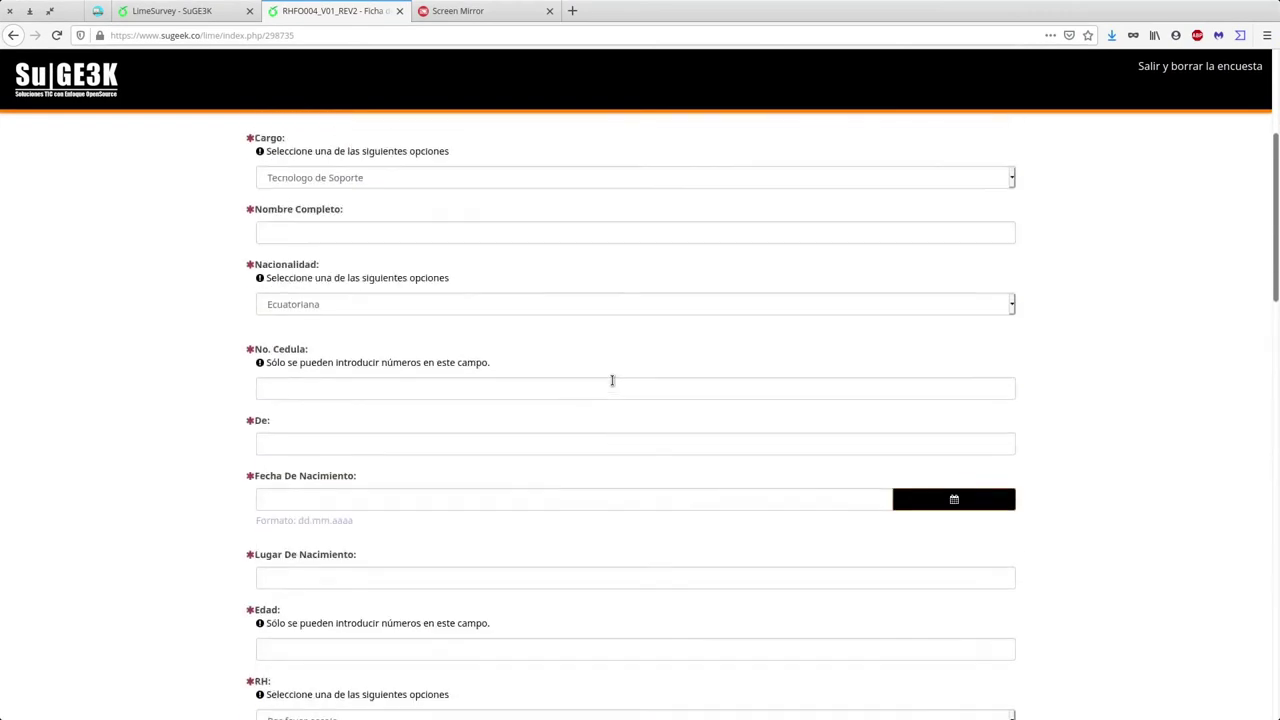
pyautogui.scroll(-20, 634, 477)
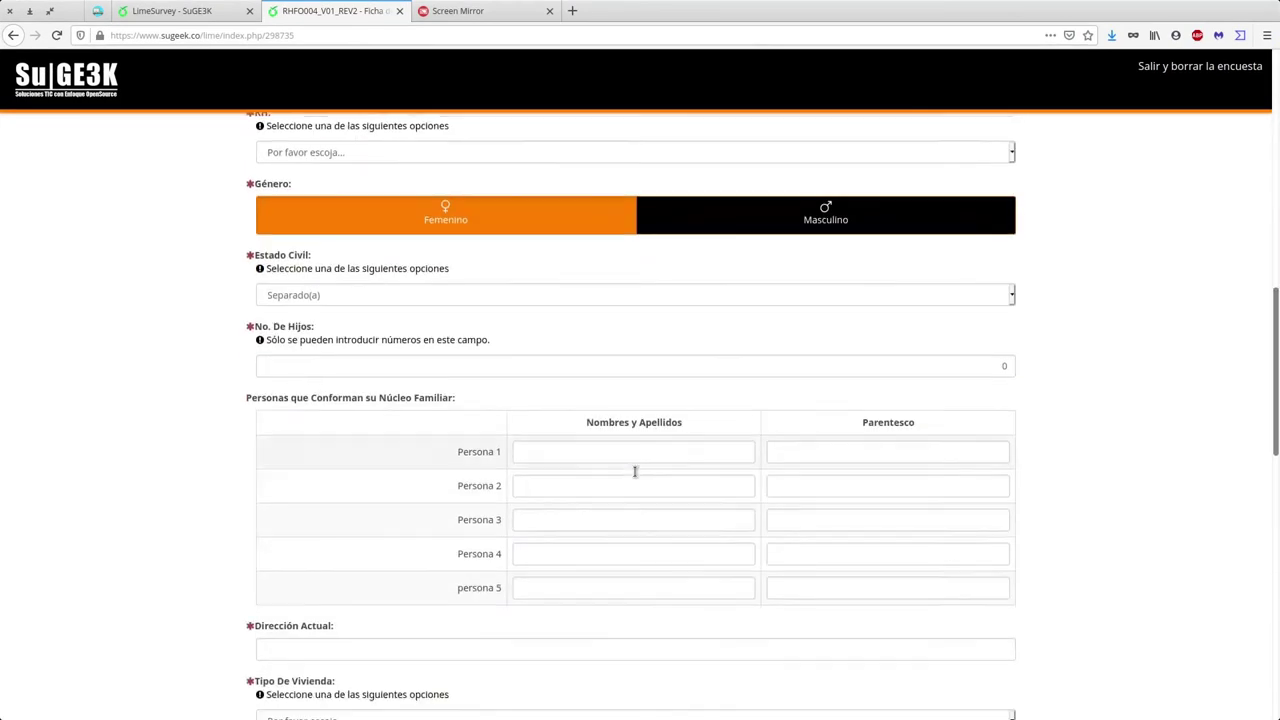
pyautogui.scroll(-2, 637, 477)
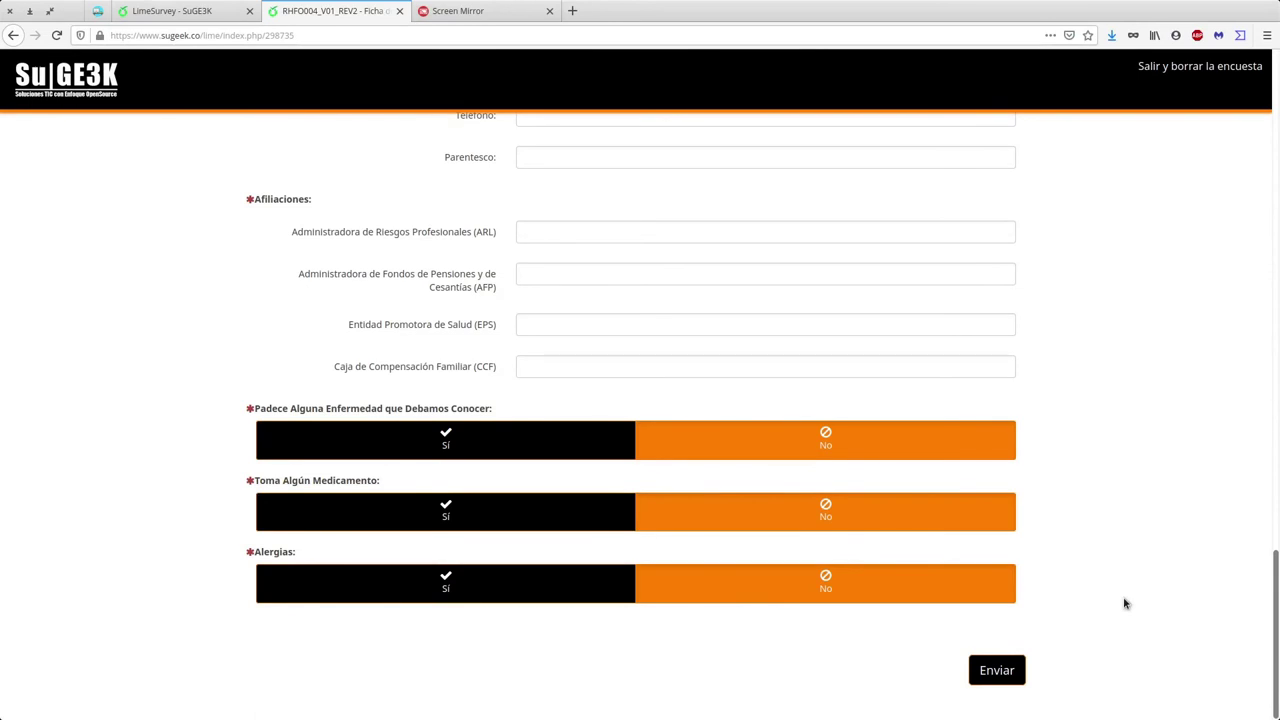
pyautogui.scroll(20, 1124, 603)
pyautogui.scroll(2, 1124, 603)
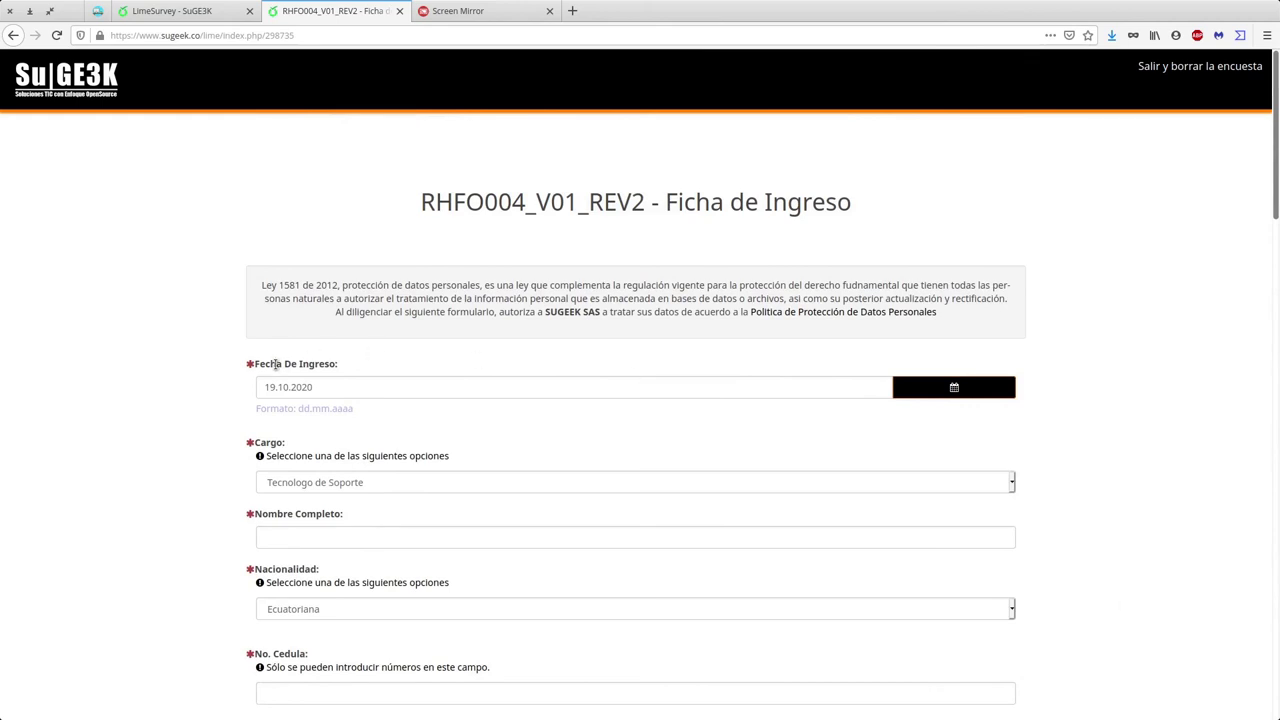
# Highlight the question labels Fecha De Ingreso, Cargo and Nombre Completo at the start of the form to point them out
pyautogui.moveTo(254, 366); pyautogui.dragTo(338, 362)
pyautogui.click(342, 362)
pyautogui.doubleClick(318, 365)
pyautogui.click(272, 440)
pyautogui.doubleClick(272, 440)
pyautogui.doubleClick(297, 516)
pyautogui.doubleClick(270, 446)
pyautogui.moveTo(295, 443); pyautogui.dragTo(252, 452)
pyautogui.click(302, 440)
# Reduce the Firefox window to half the screen, open the developer tools, and turn on responsive design mode for the form
pyautogui.scroll(-3, 270, 508)
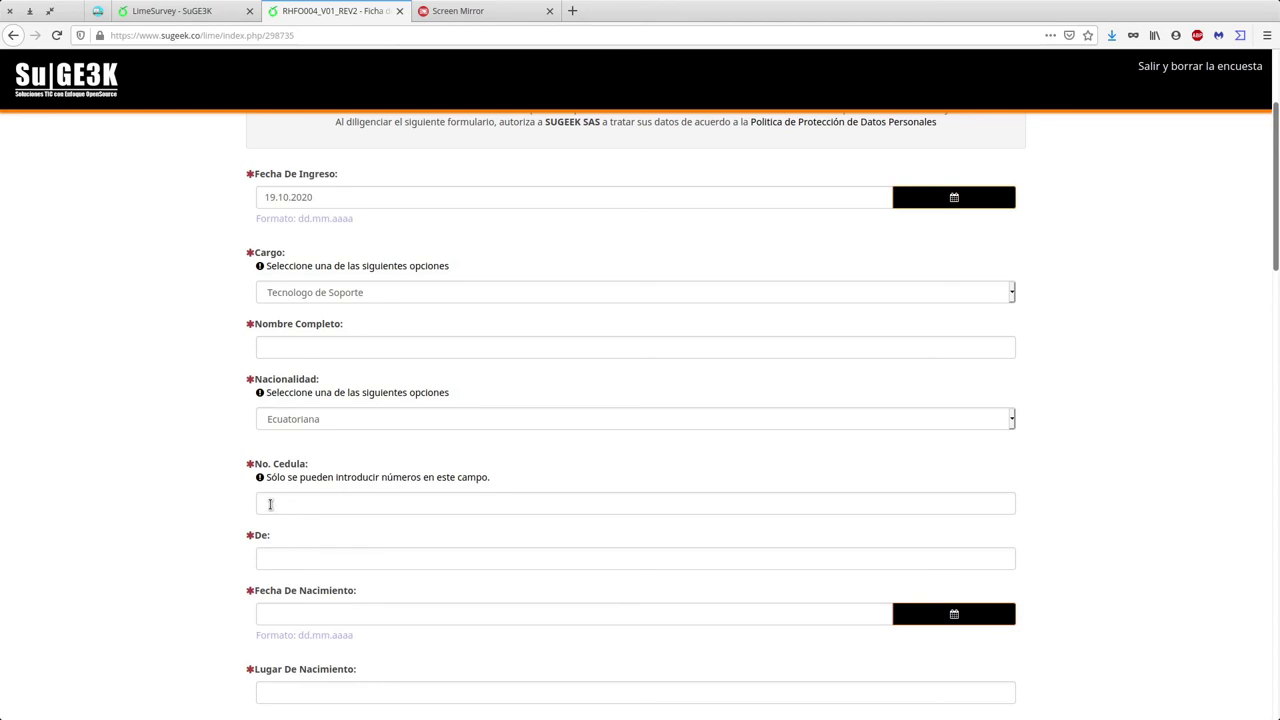
pyautogui.doubleClick(826, 19)
pyautogui.click(1267, 36)
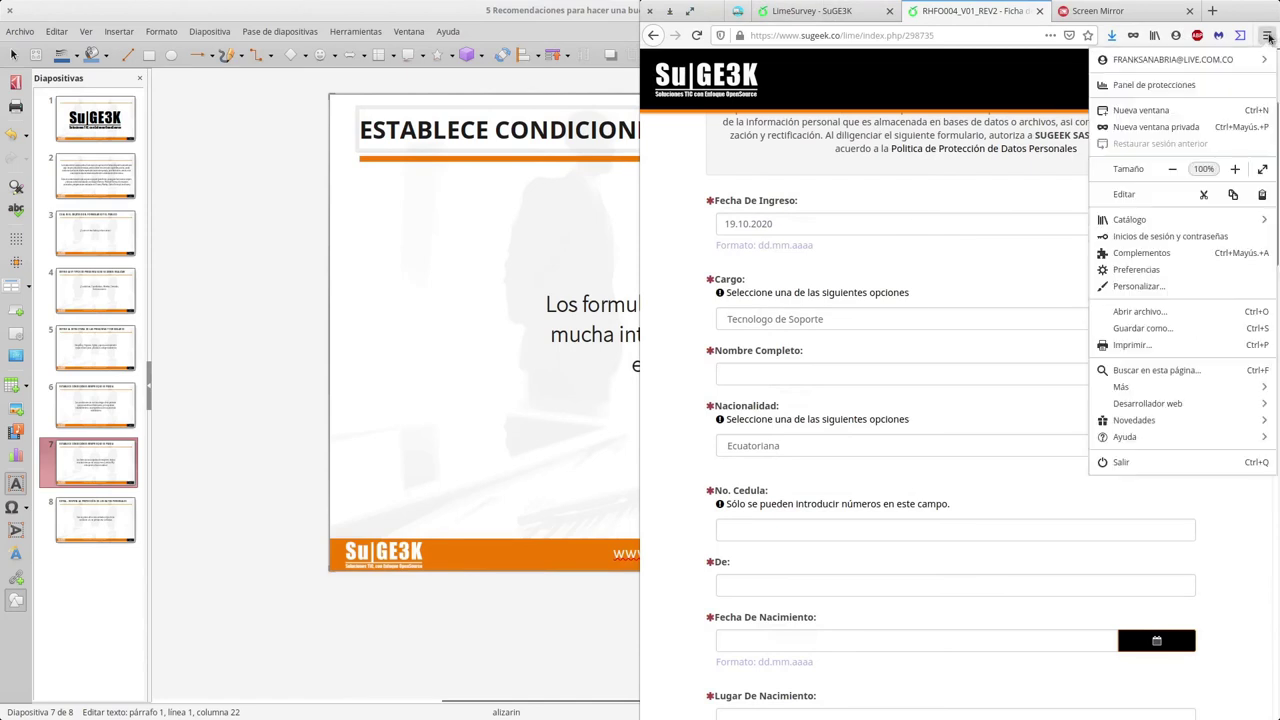
pyautogui.click(1267, 36)
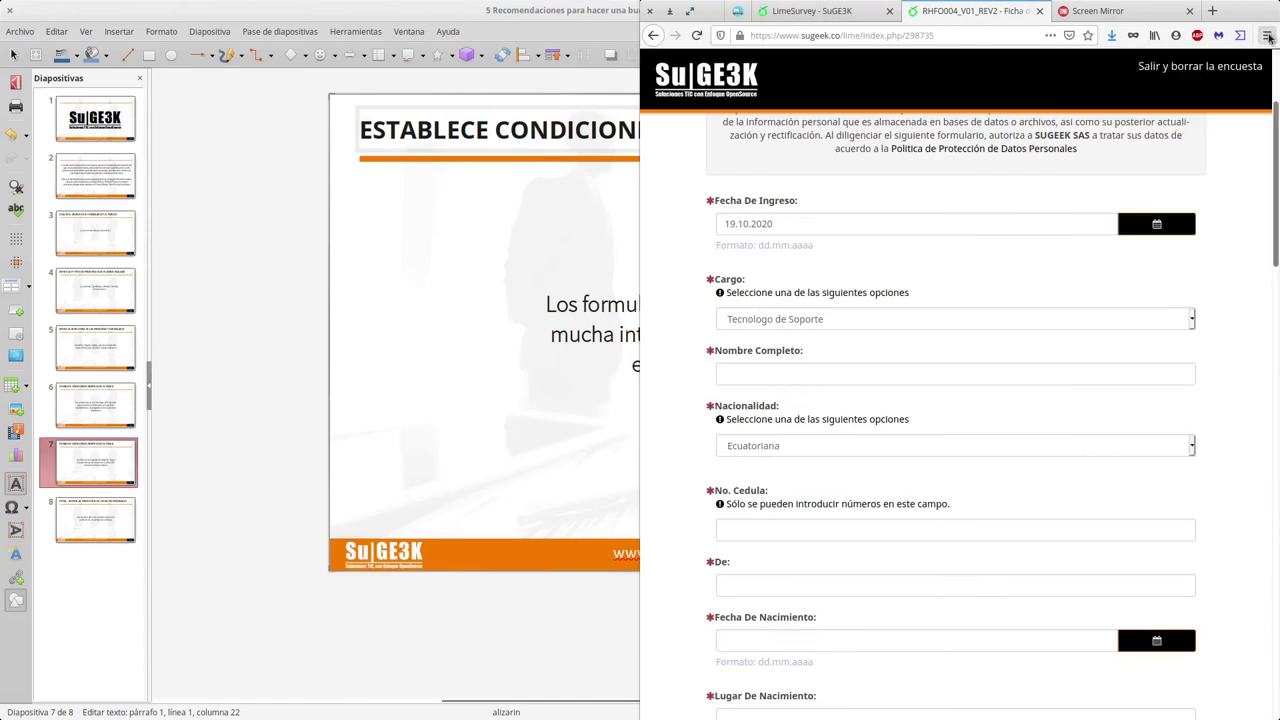
pyautogui.hotkey('ctrl', 'shift', 'i')
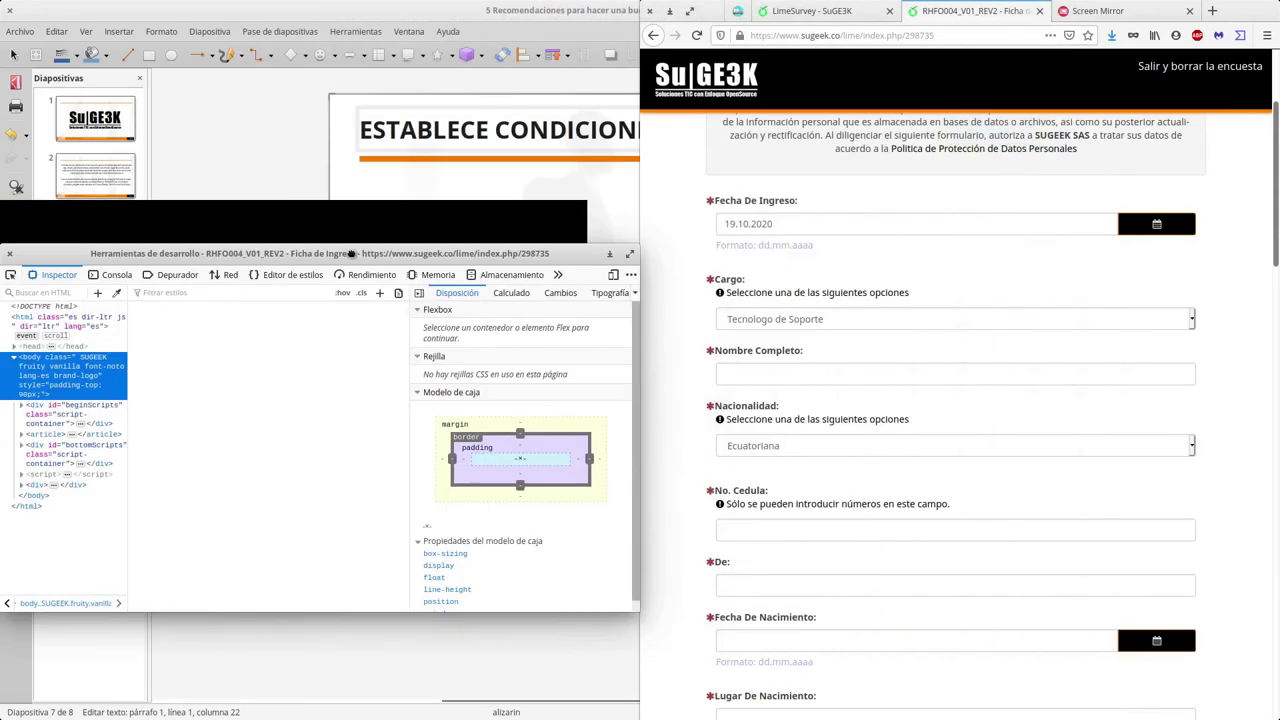
pyautogui.moveTo(351, 252); pyautogui.dragTo(307, 254)
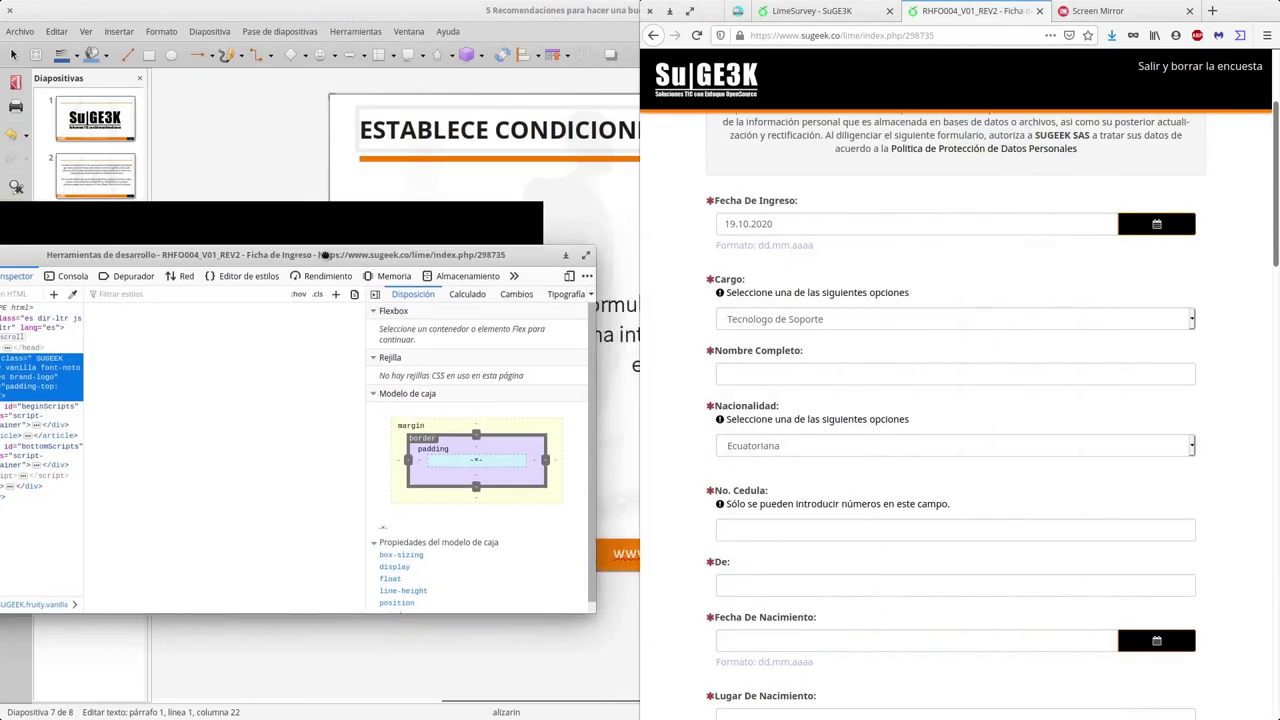
pyautogui.click(568, 279)
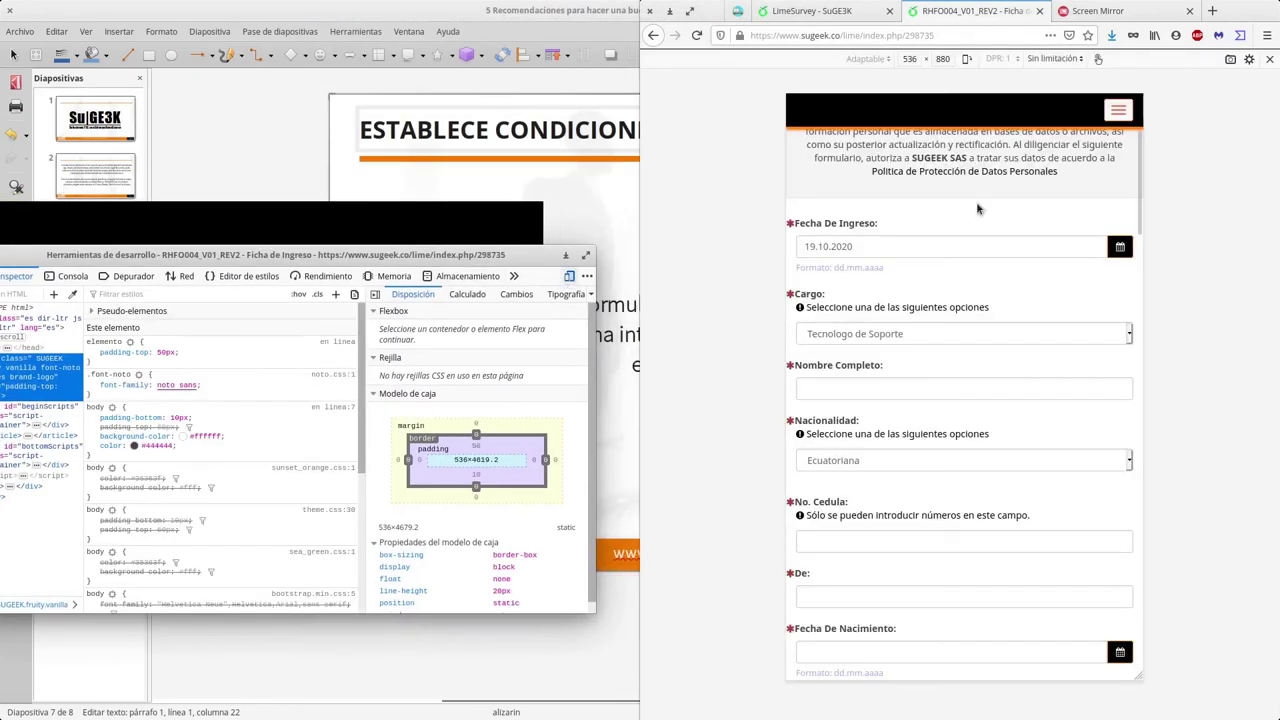
# Look through the form in the mobile view and put the cursor in the Nombres y Apellidos field of Persona 3
pyautogui.scroll(-15, 968, 369)
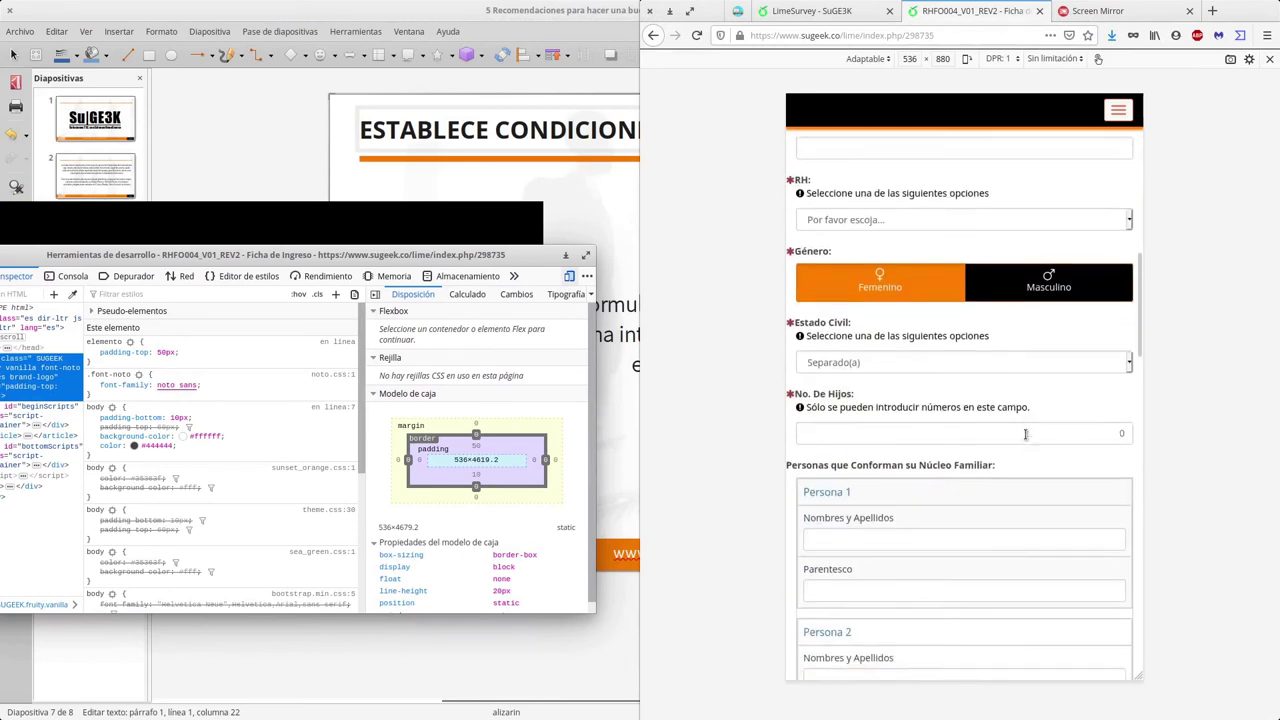
pyautogui.scroll(-15, 1034, 489)
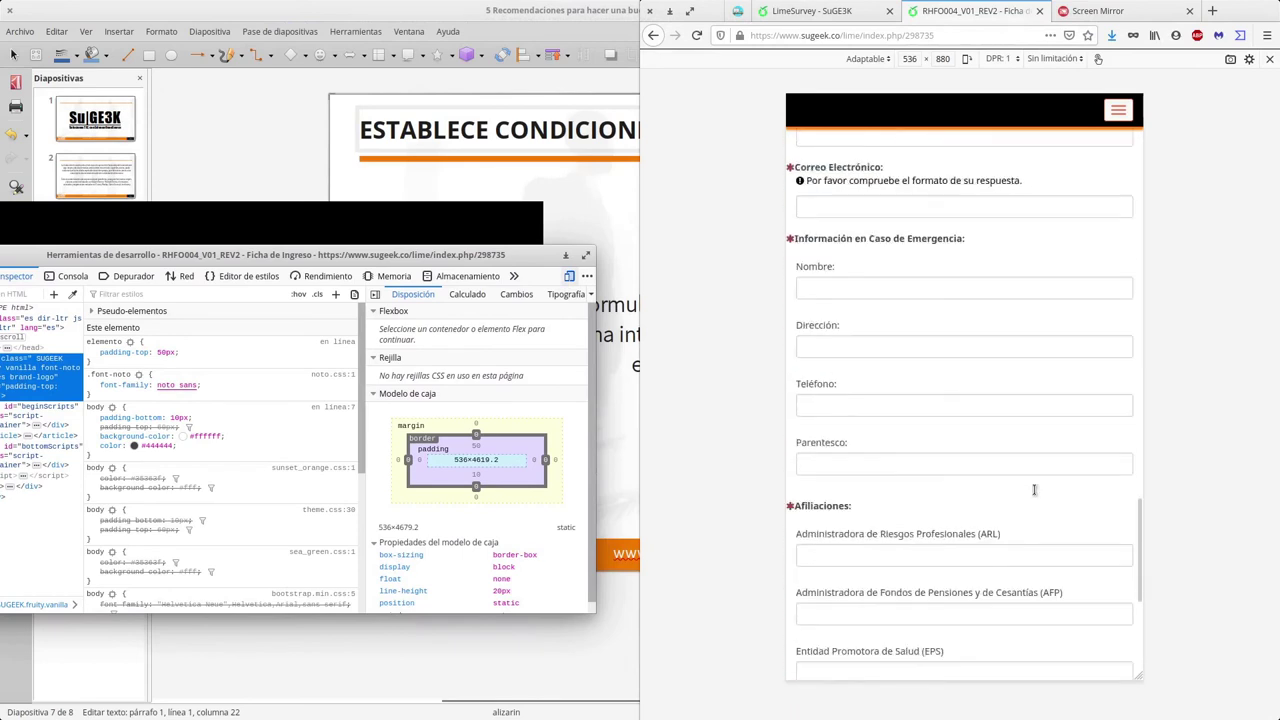
pyautogui.scroll(10, 1034, 490)
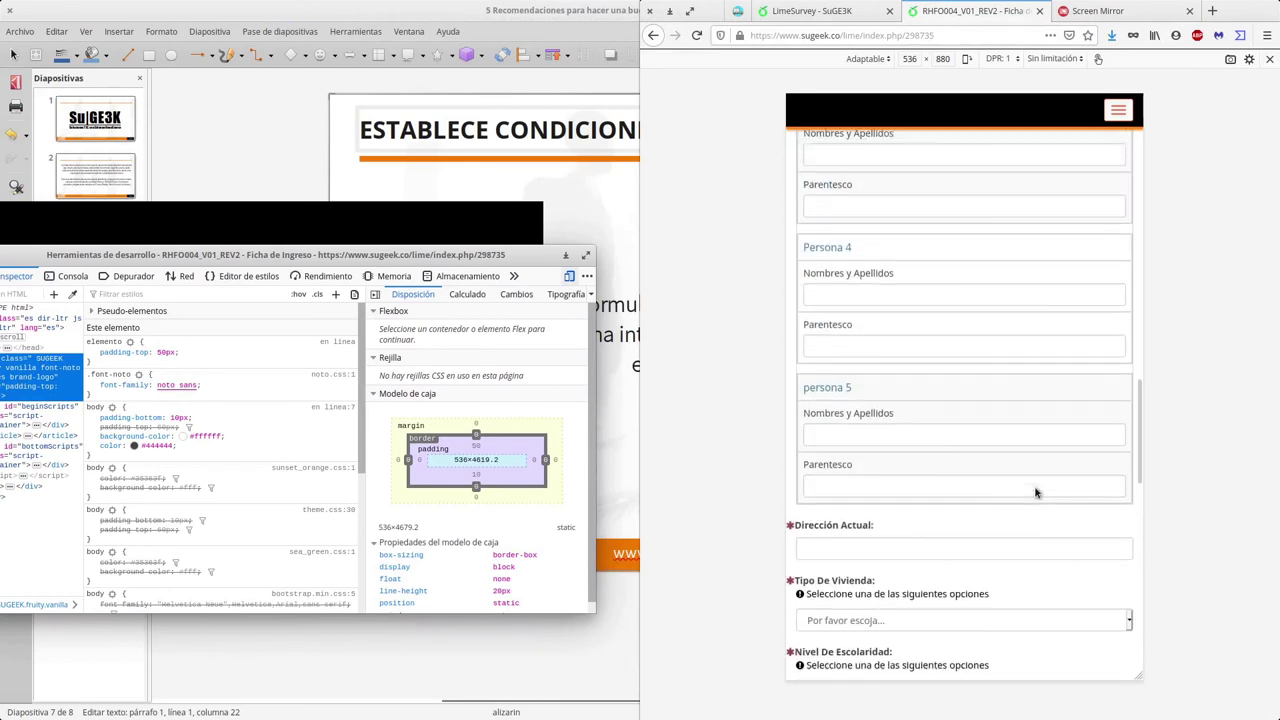
pyautogui.click(870, 365)
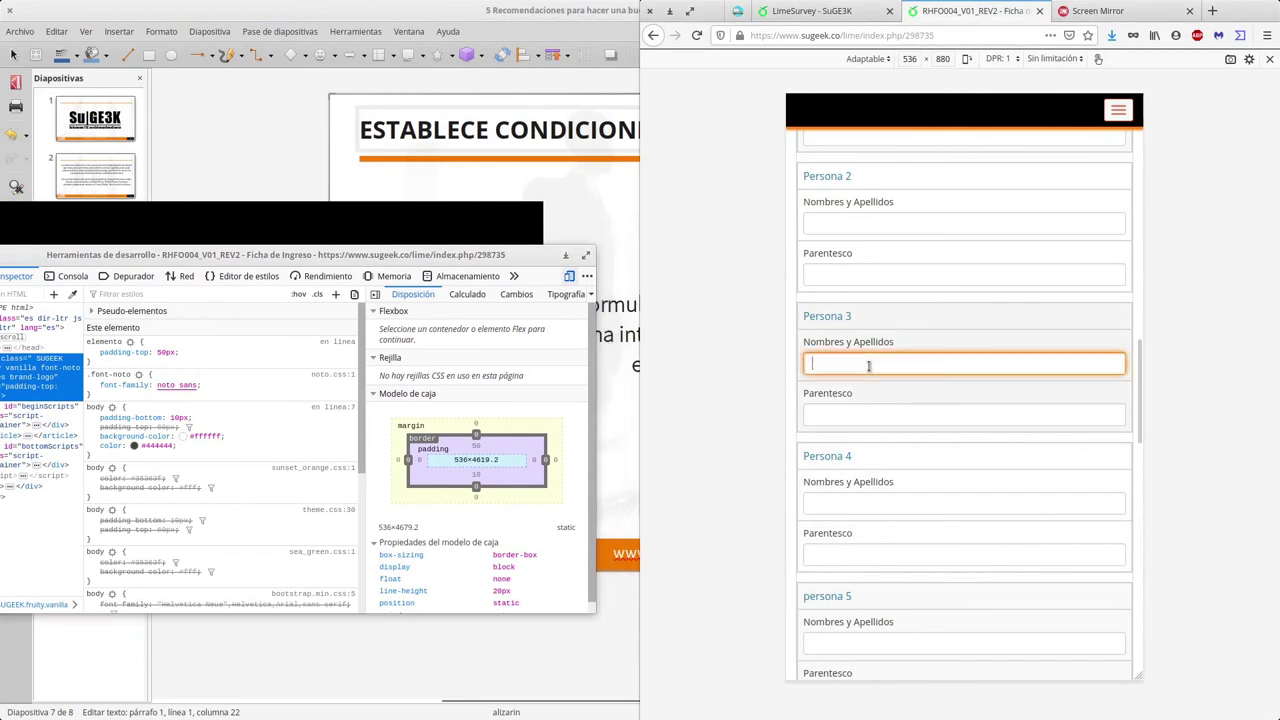
# Look through the rest of the mobile form, from Persona 3's Parentesco field down to the Enviar option
pyautogui.click(917, 418)
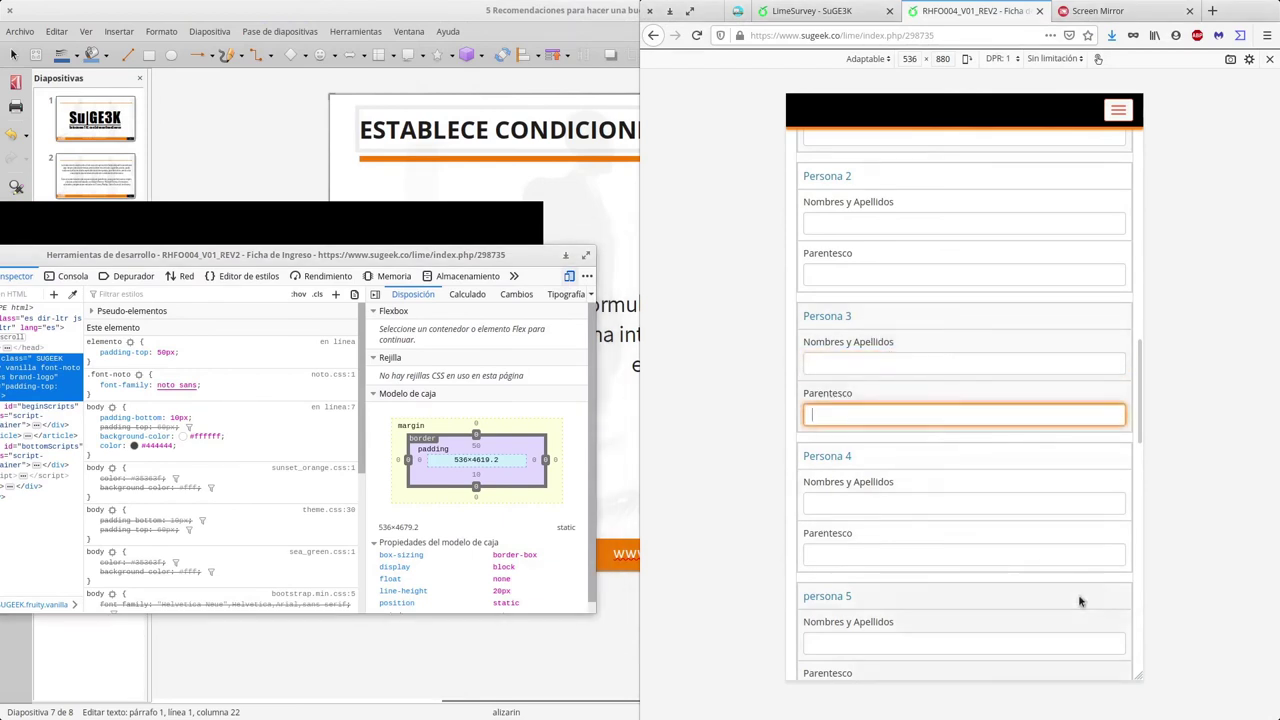
pyautogui.scroll(-10, 1077, 594)
pyautogui.scroll(-10, 1079, 598)
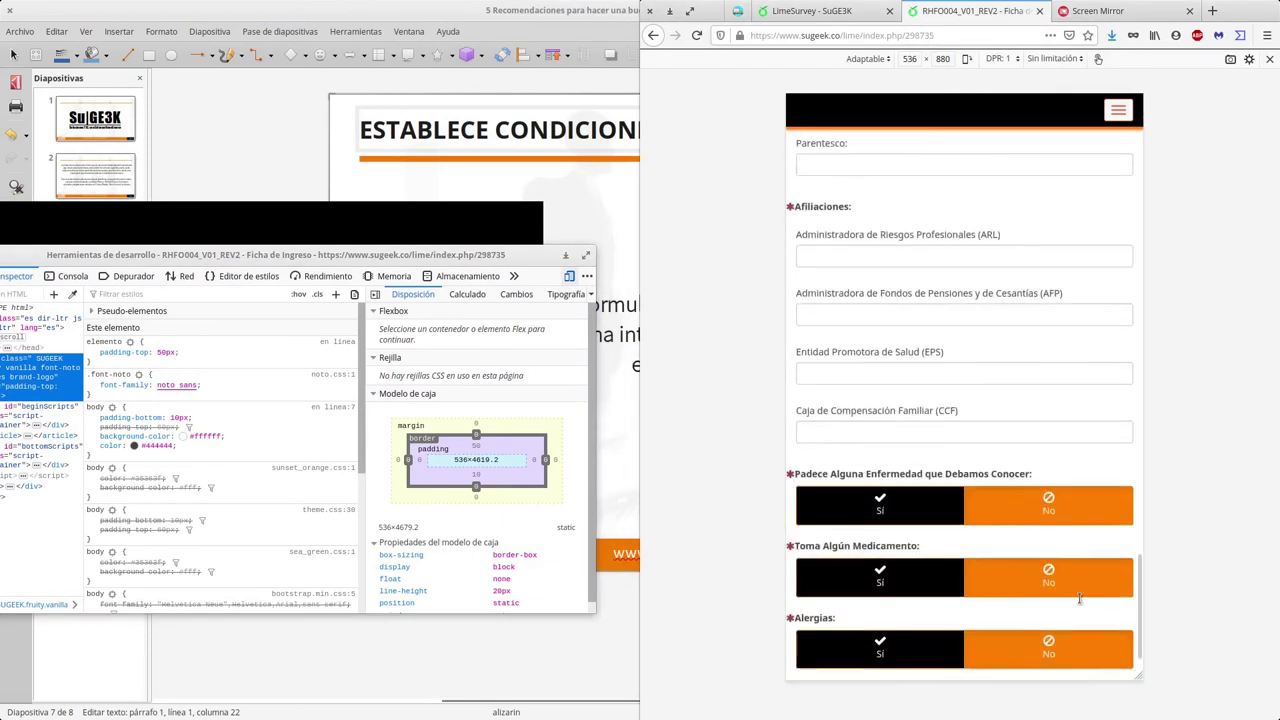
pyautogui.click(942, 418)
pyautogui.click(1052, 412)
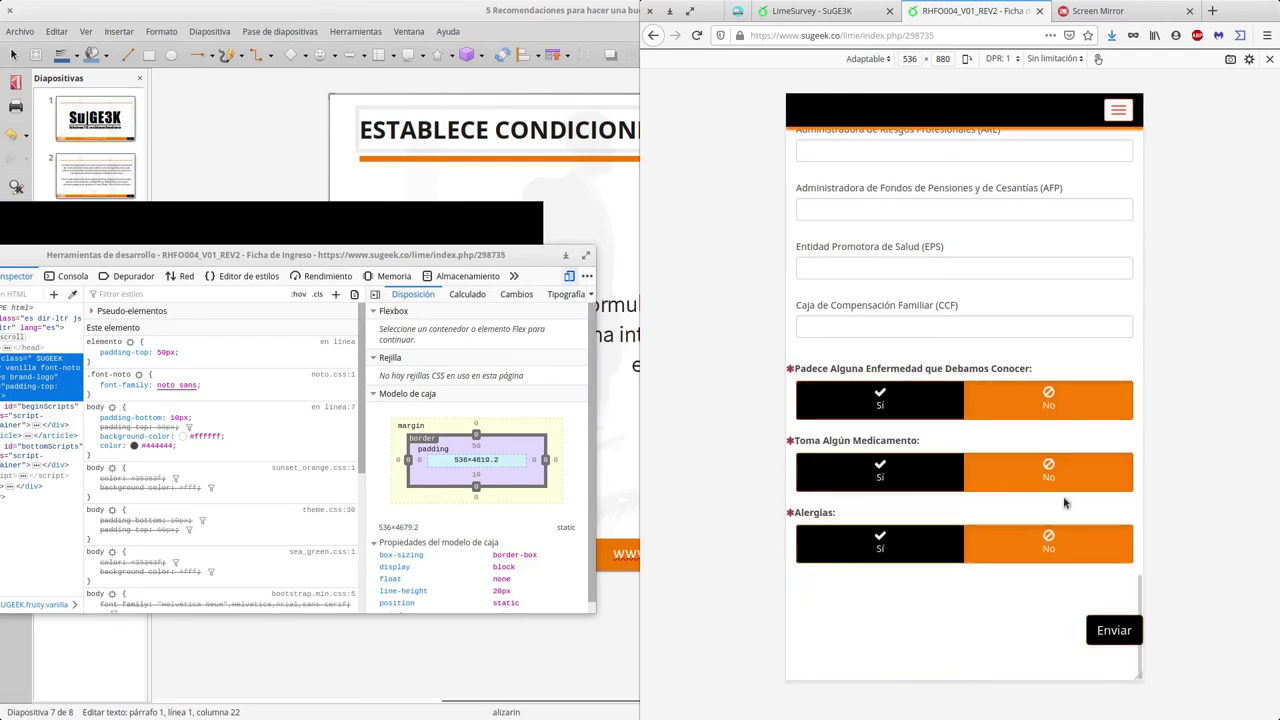
# Close the separate developer tools window and open slide 8 of the presentation in LibreOffice Impress
pyautogui.moveTo(335, 256); pyautogui.dragTo(555, 225)
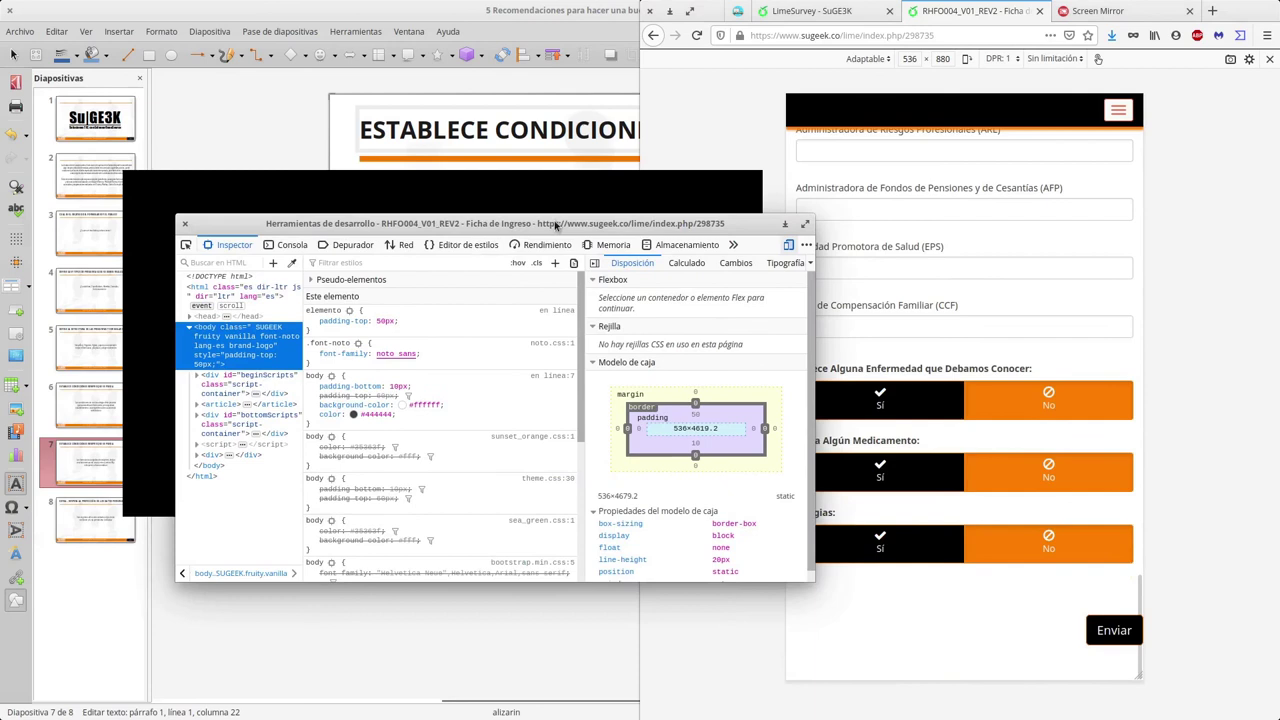
pyautogui.click(185, 224)
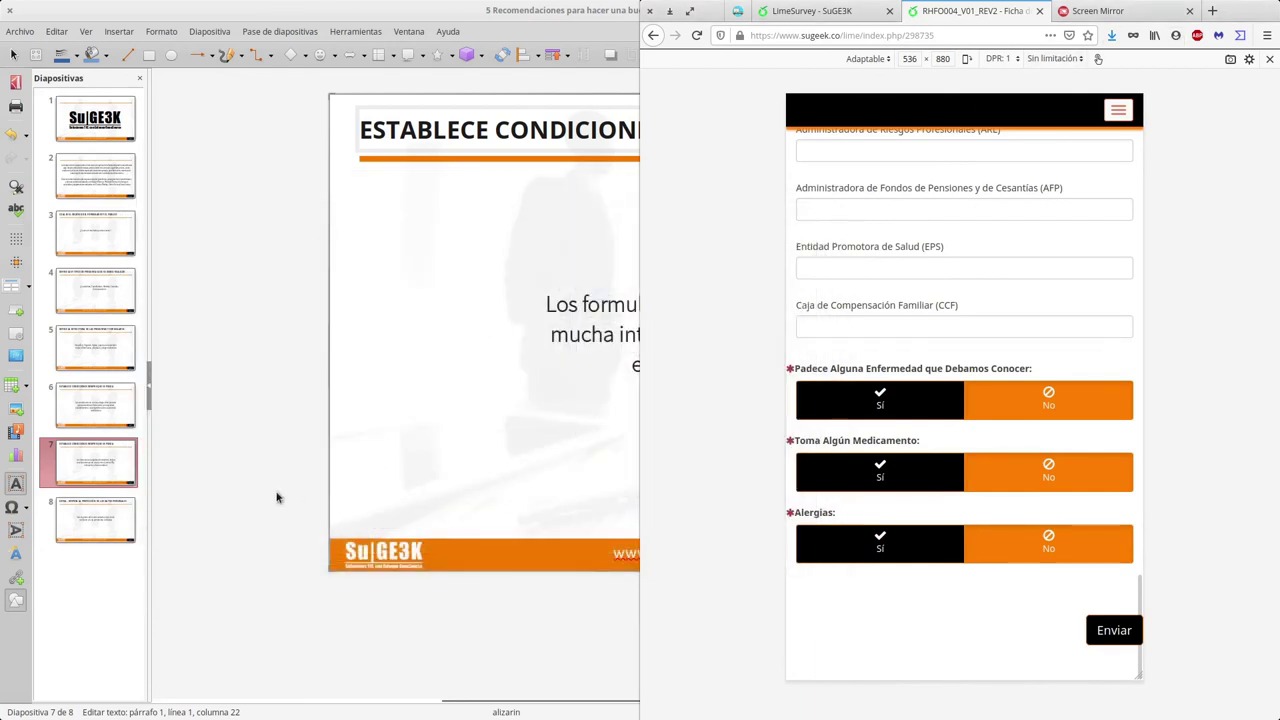
pyautogui.click(100, 518)
pyautogui.click(110, 530)
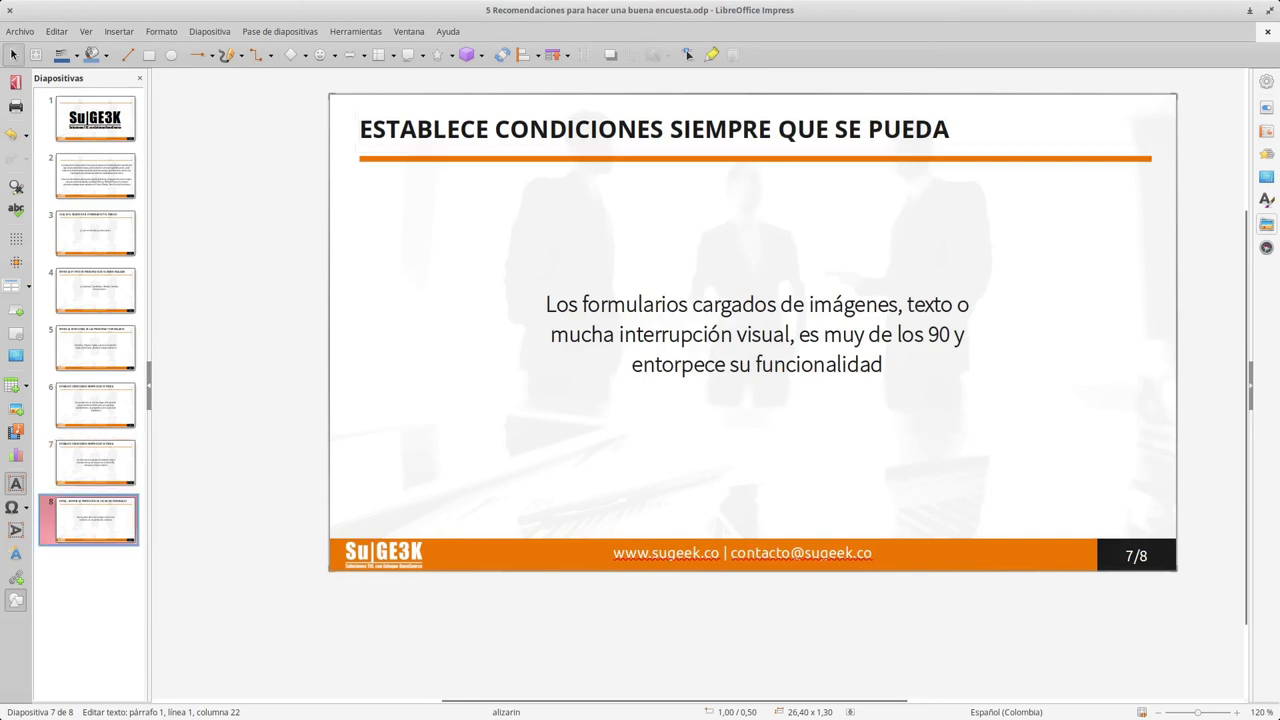
# Return to the Ficha de Ingreso form in Firefox and maximize the browser window
pyautogui.press('super')
pyautogui.click(537, 314)
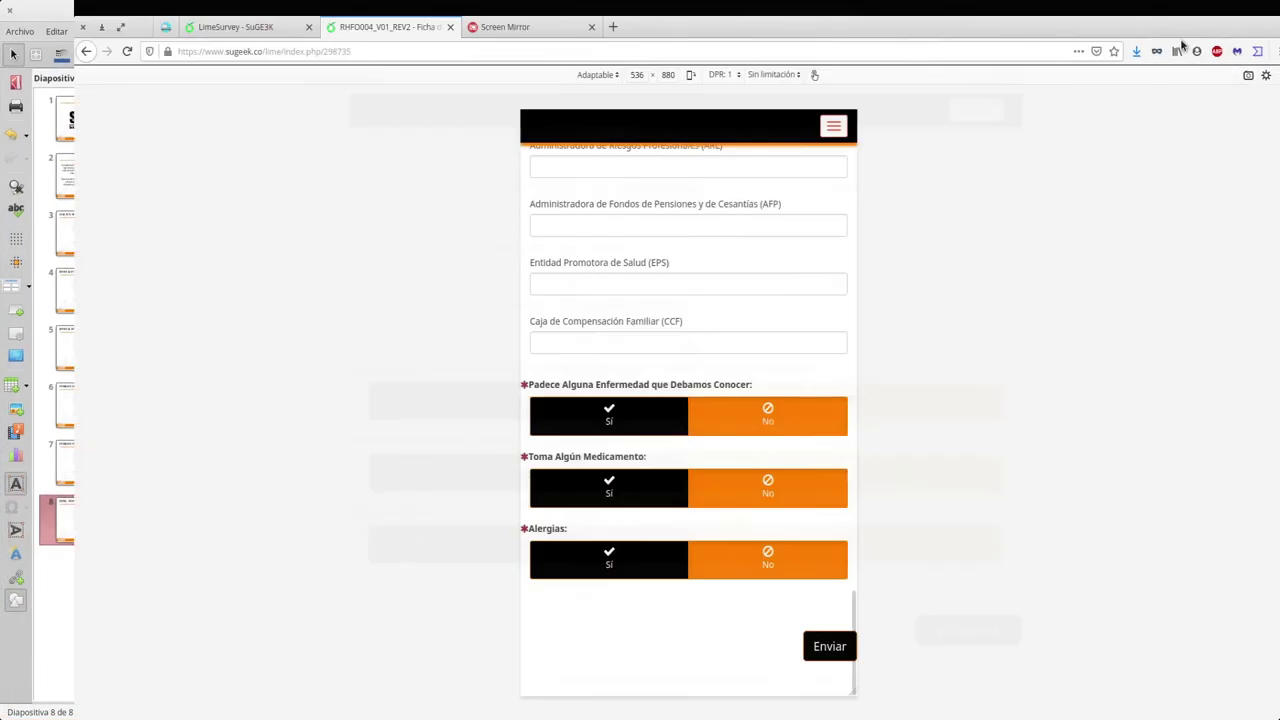
pyautogui.doubleClick(1240, 10)
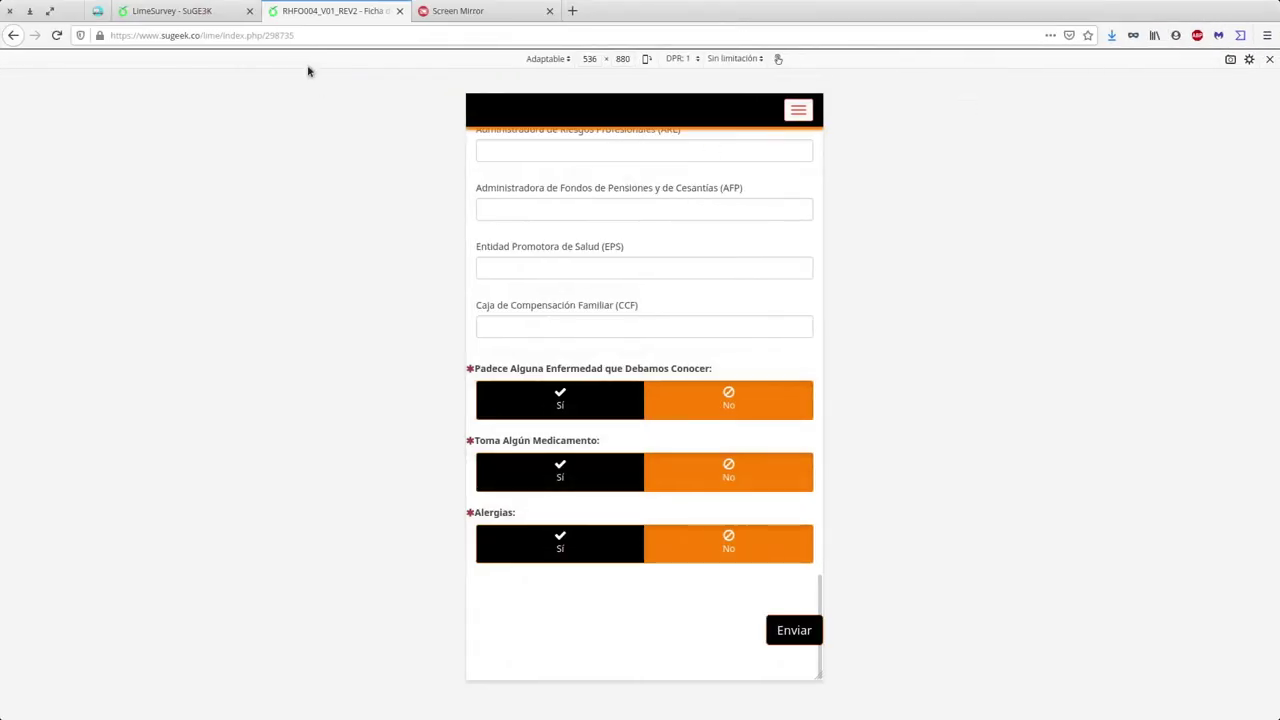
# Switch to the LimeSurvey administration and open the summary of question G1Q00030, Ficha de Ingreso
pyautogui.click(144, 9)
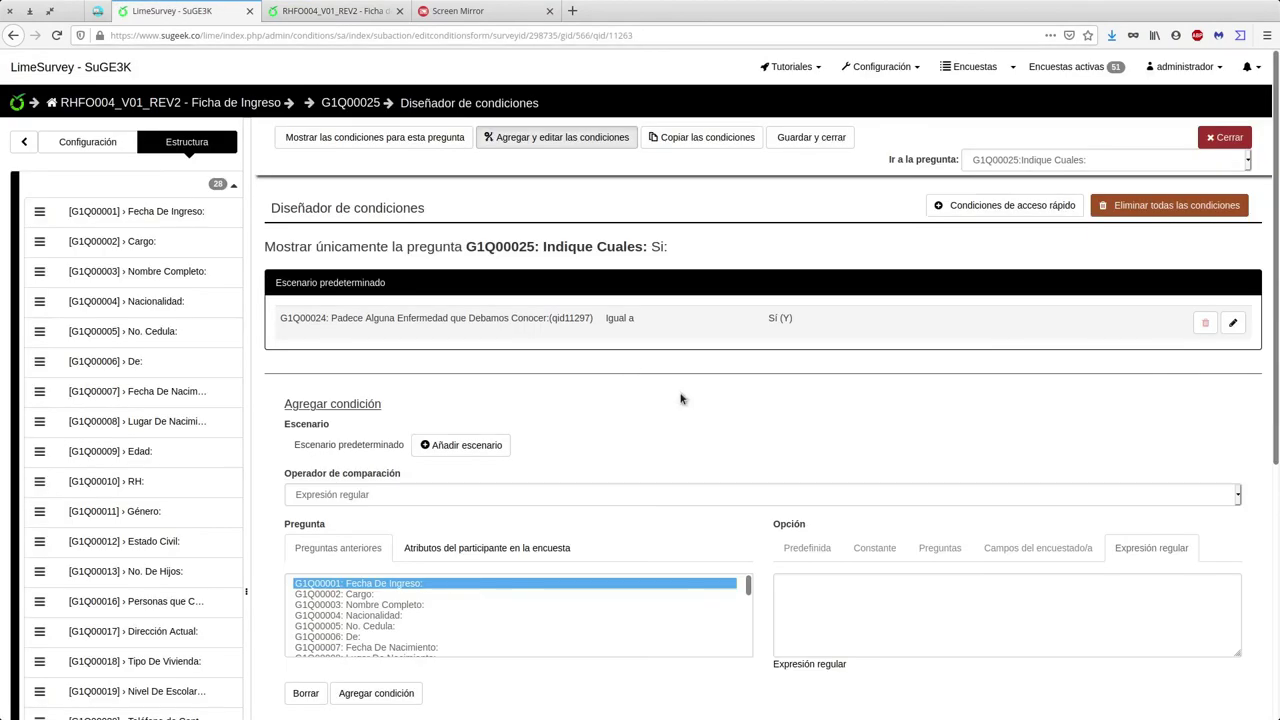
pyautogui.scroll(-5, 218, 439)
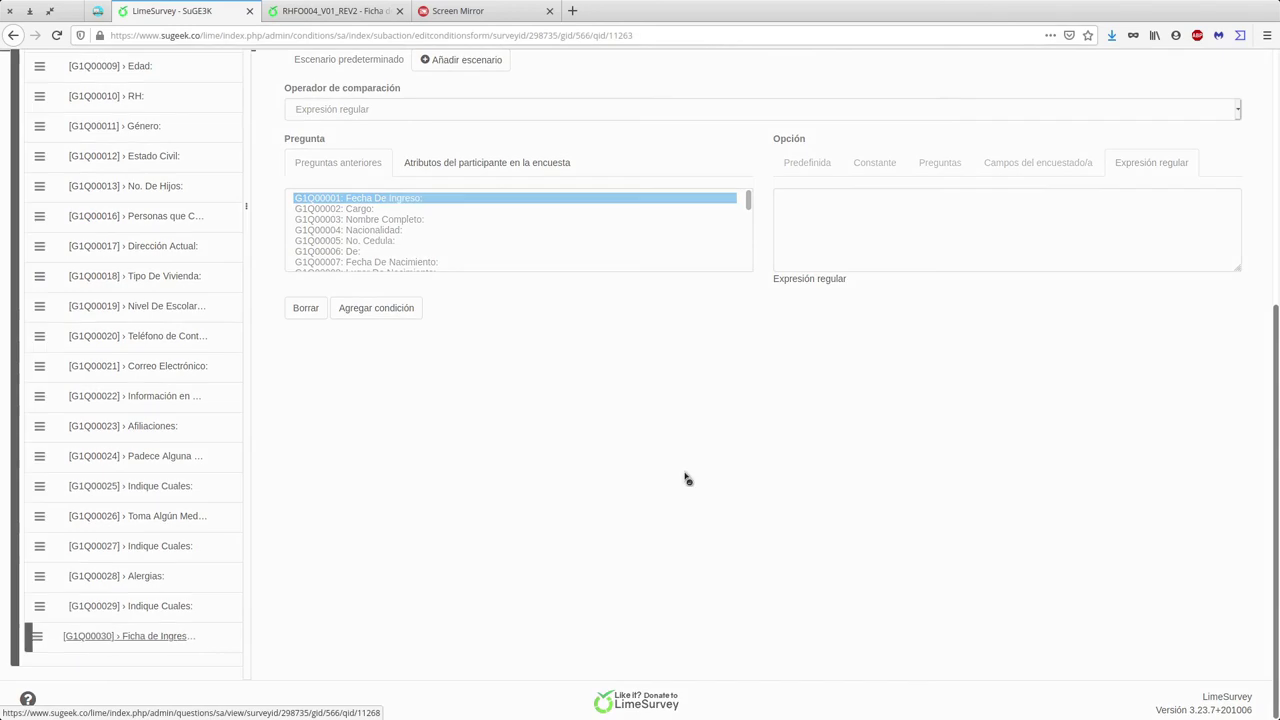
pyautogui.click(130, 636)
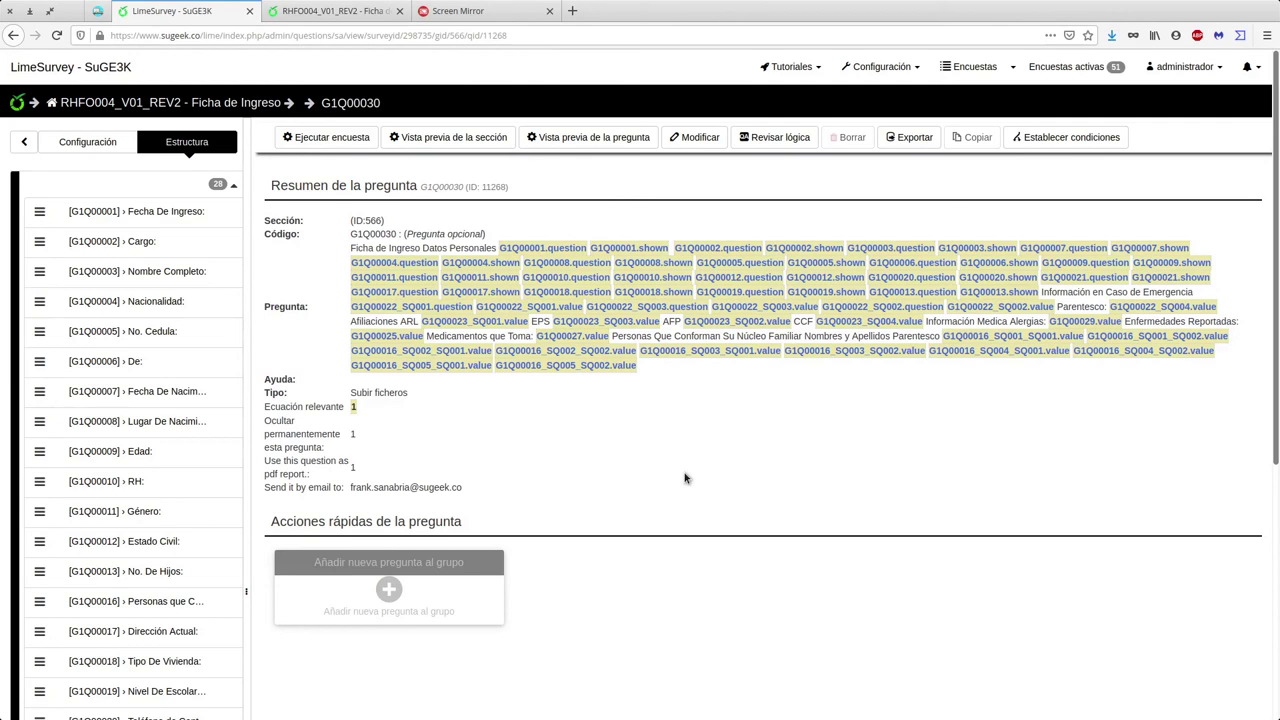
# Return to the form, turn off responsive design mode, and enter "asdasdasd" in Nombre Completo
pyautogui.click(372, 9)
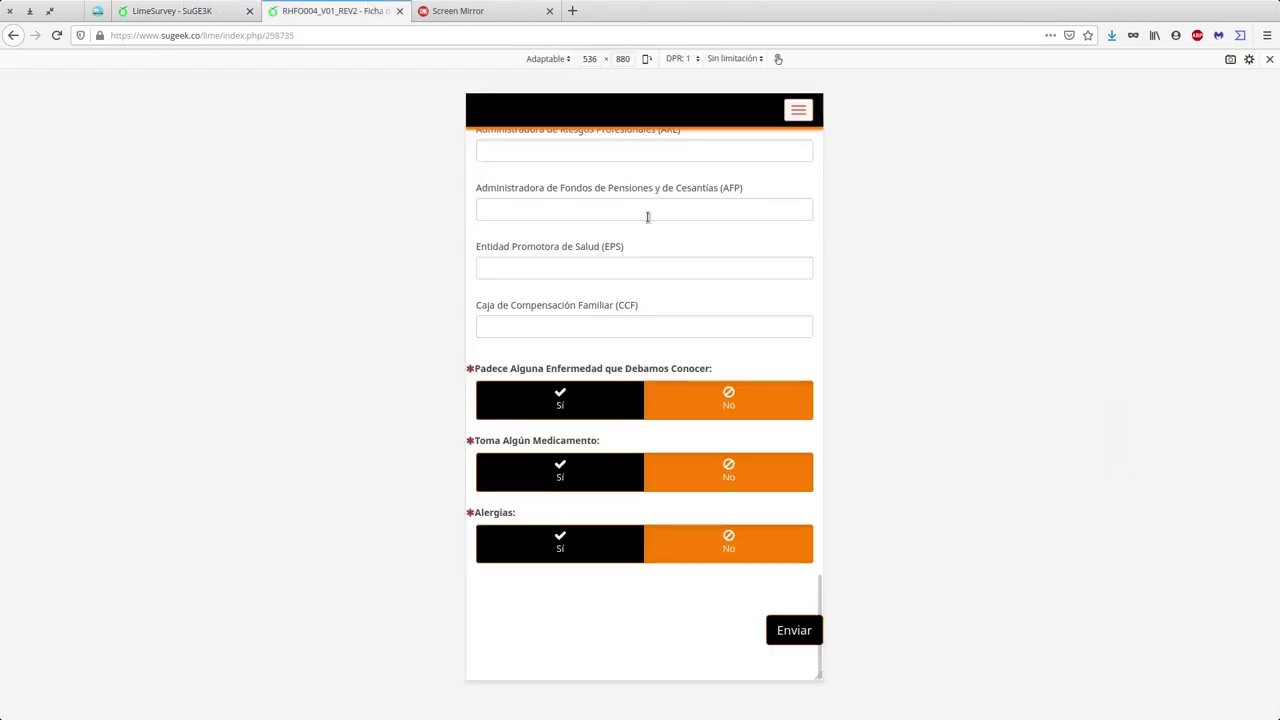
pyautogui.click(1269, 59)
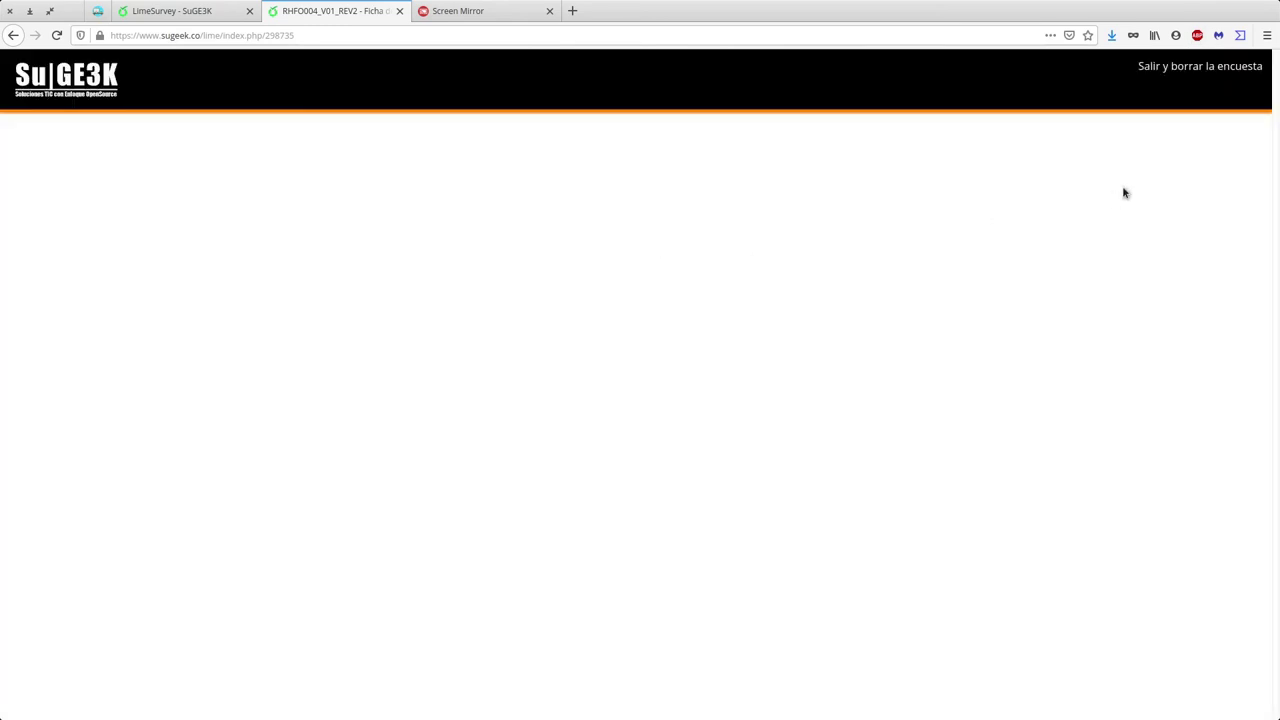
pyautogui.scroll(2, 788, 280)
pyautogui.click(368, 543)
pyautogui.write('asdasdasd')
pyautogui.scroll(-5, 537, 543)
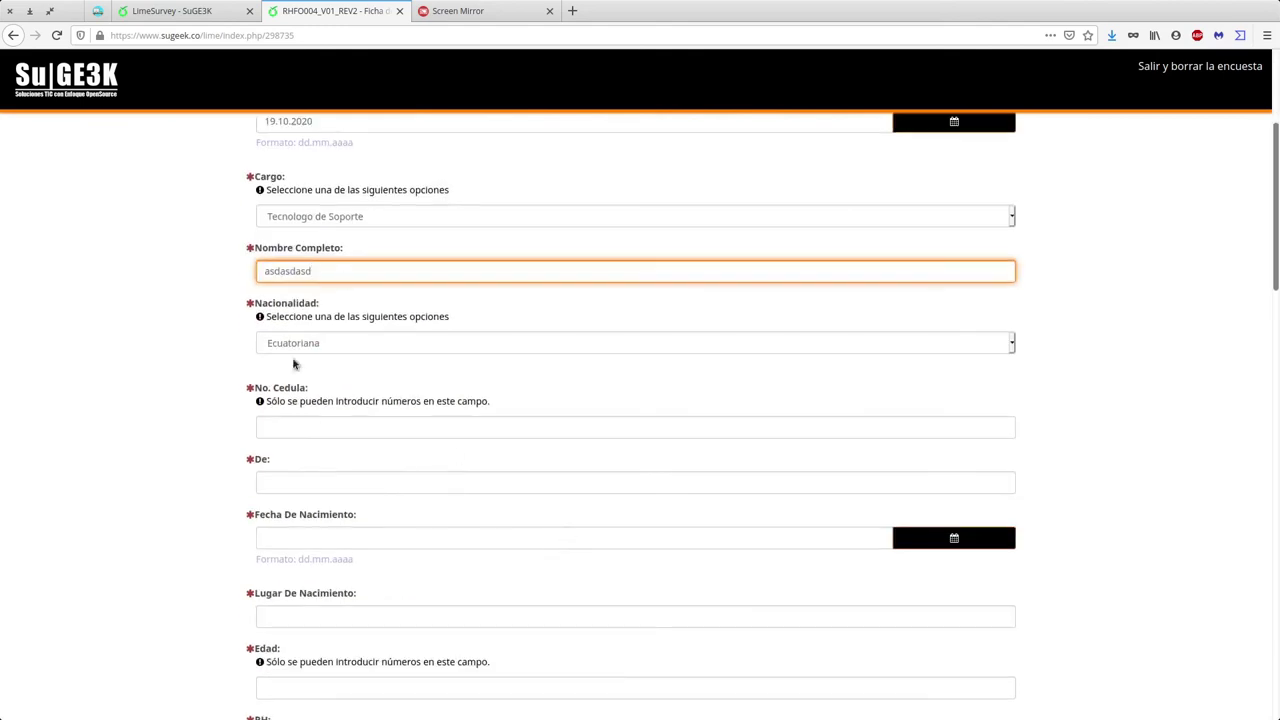
# Try letters in No. Cedula, then fill it with a numeric test value, enter "asdasd" in De, and fill in Fecha De Nacimiento
pyautogui.click(333, 425)
pyautogui.write('asdasds')
pyautogui.click(314, 491)
pyautogui.write('asdasd')
pyautogui.click(402, 428)
pyautogui.write('123123123')
pyautogui.click(300, 537)
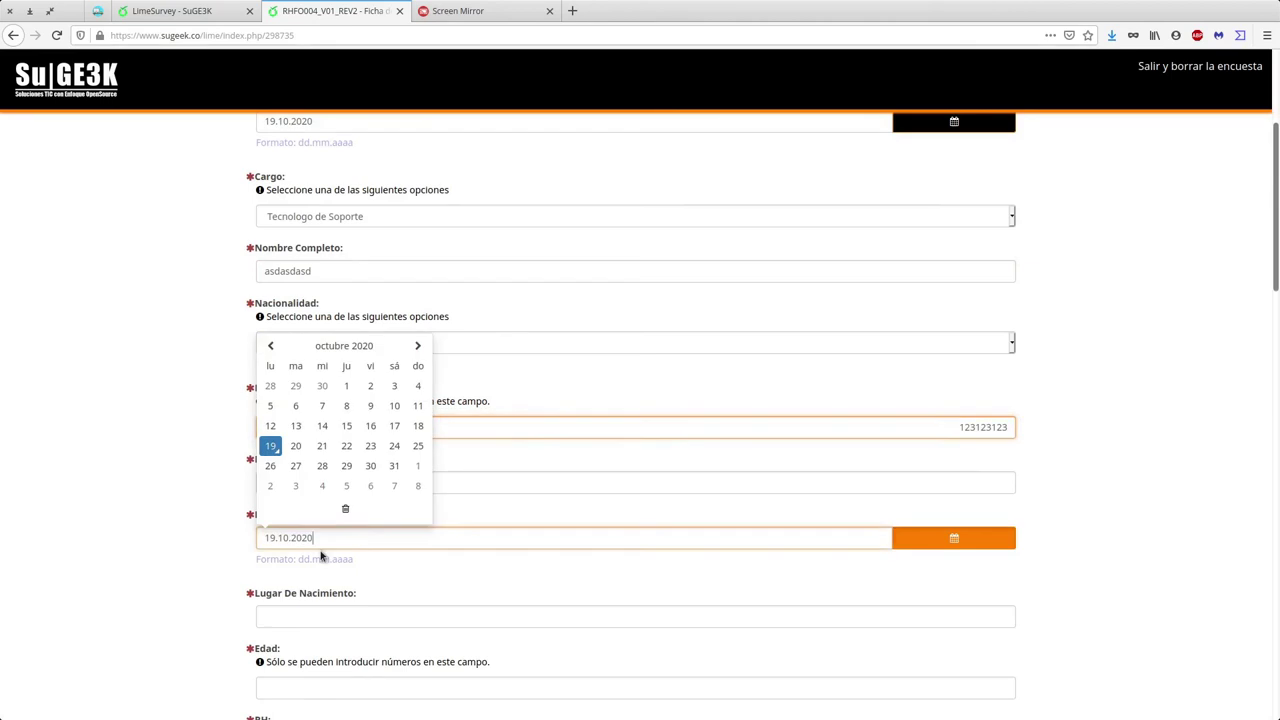
pyautogui.click(486, 553)
pyautogui.scroll(-4, 594, 551)
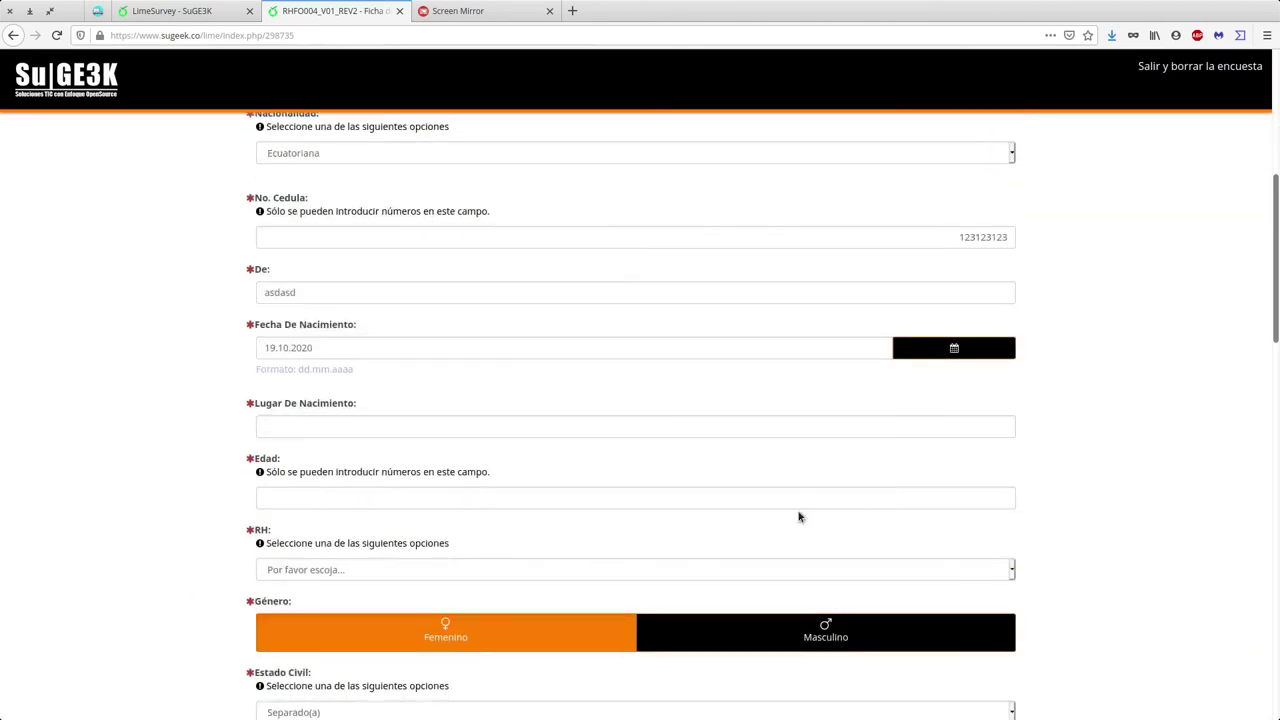
# Try replacing the No. Cedula value with letters, then enter a numeric test ID instead
pyautogui.moveTo(531, 240); pyautogui.dragTo(1123, 238)
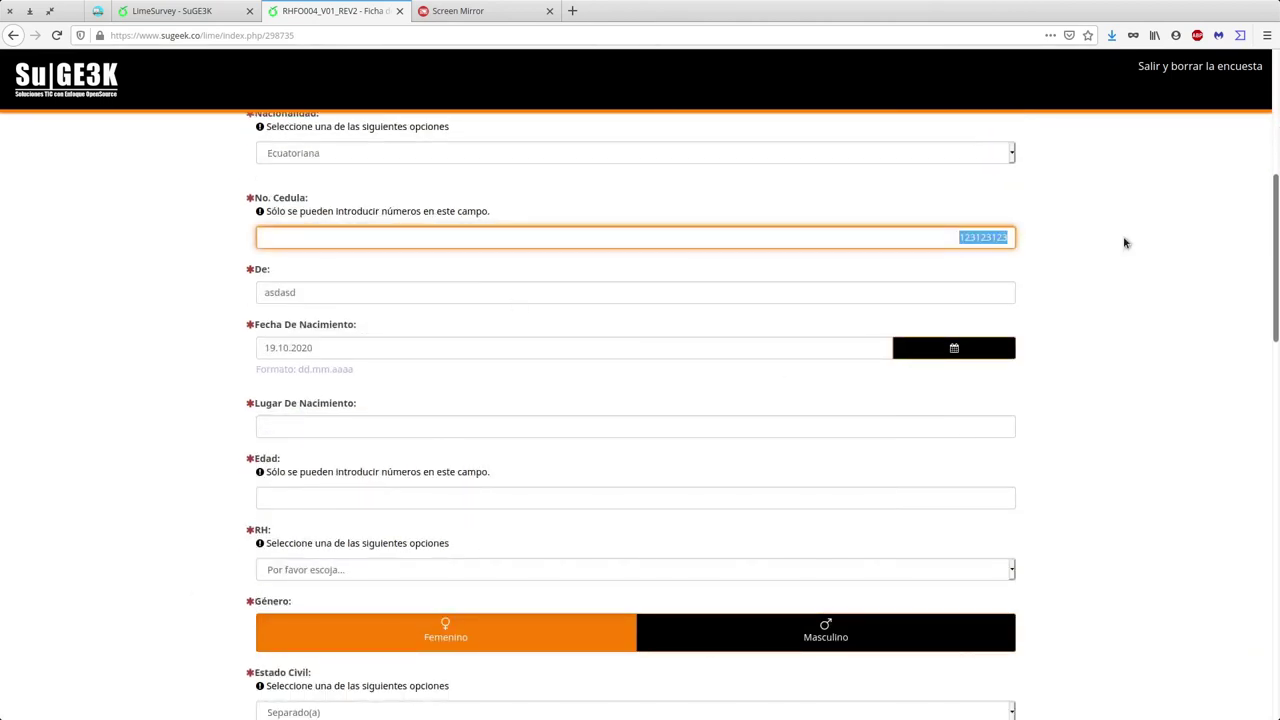
pyautogui.write('asdasdasd')
pyautogui.write('123123')
# Enter "asdasdasd" in Lugar De Nacimiento and 123123 in Edad
pyautogui.click(304, 425)
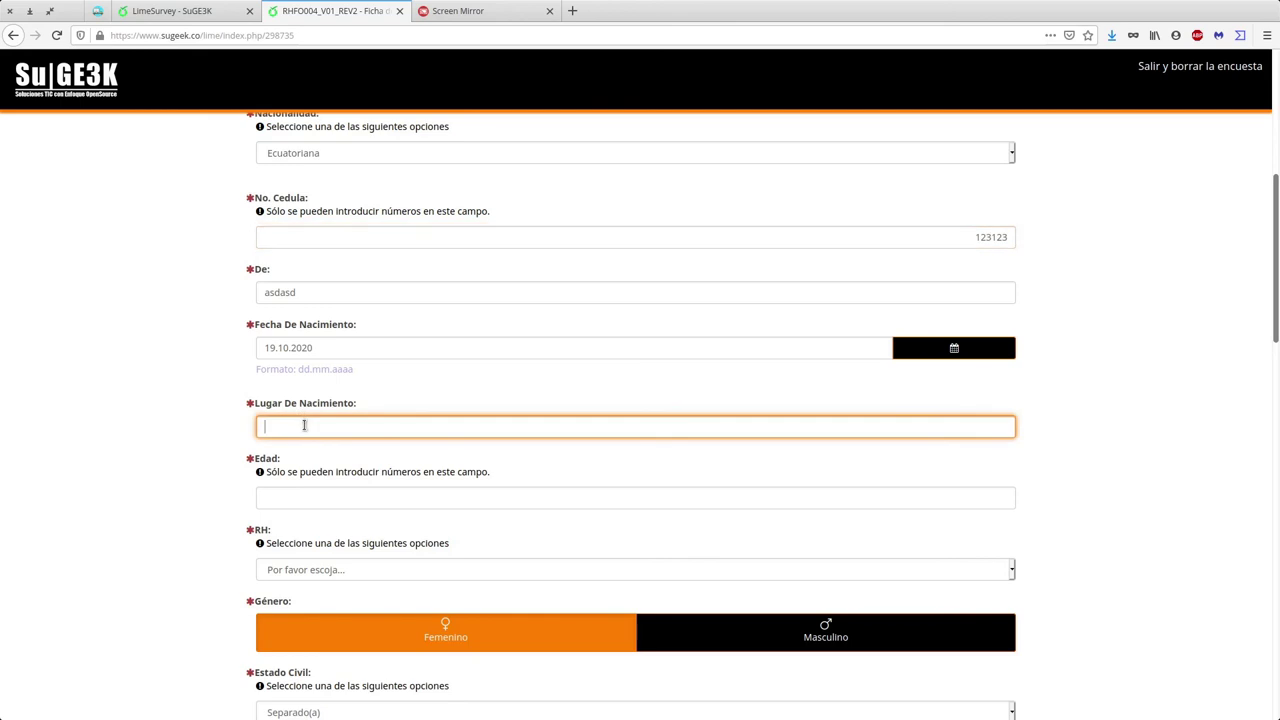
pyautogui.write('asdasdasd')
pyautogui.click(331, 498)
pyautogui.write('123123')
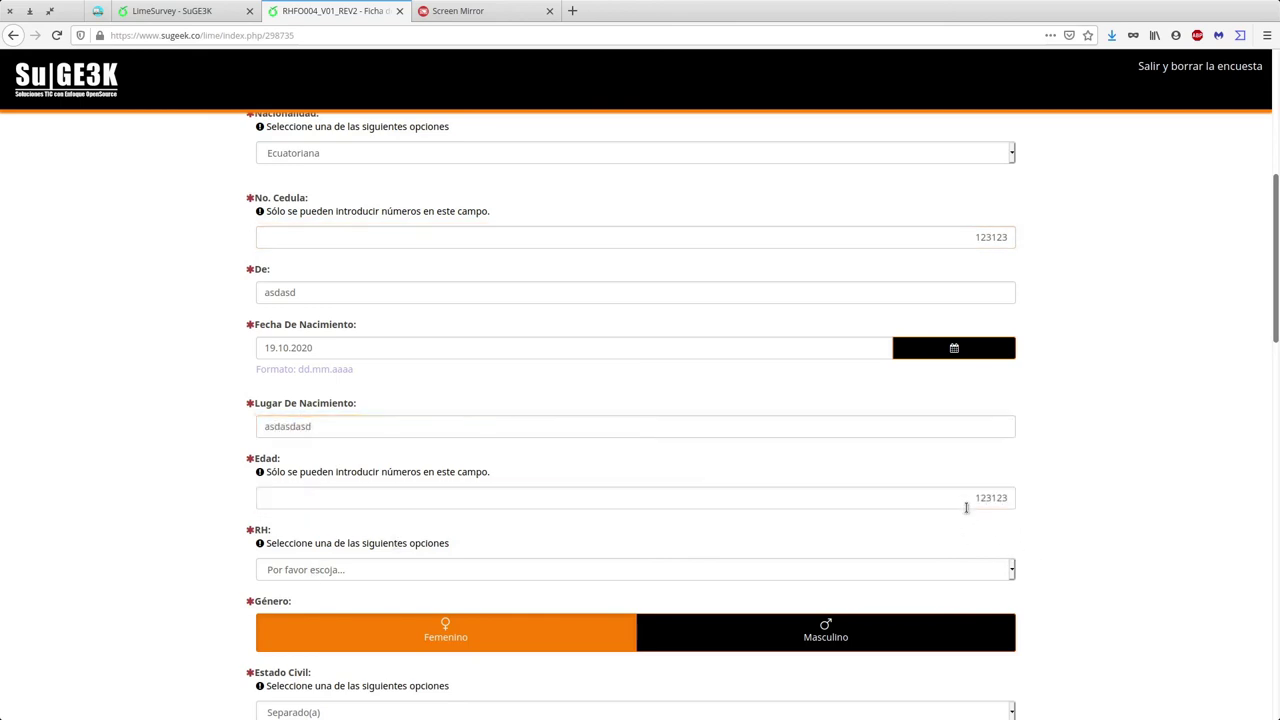
pyautogui.click(1045, 511)
# Go back to the LimeSurvey administration and open question G1Q00009, Edad, for editing
pyautogui.click(172, 11)
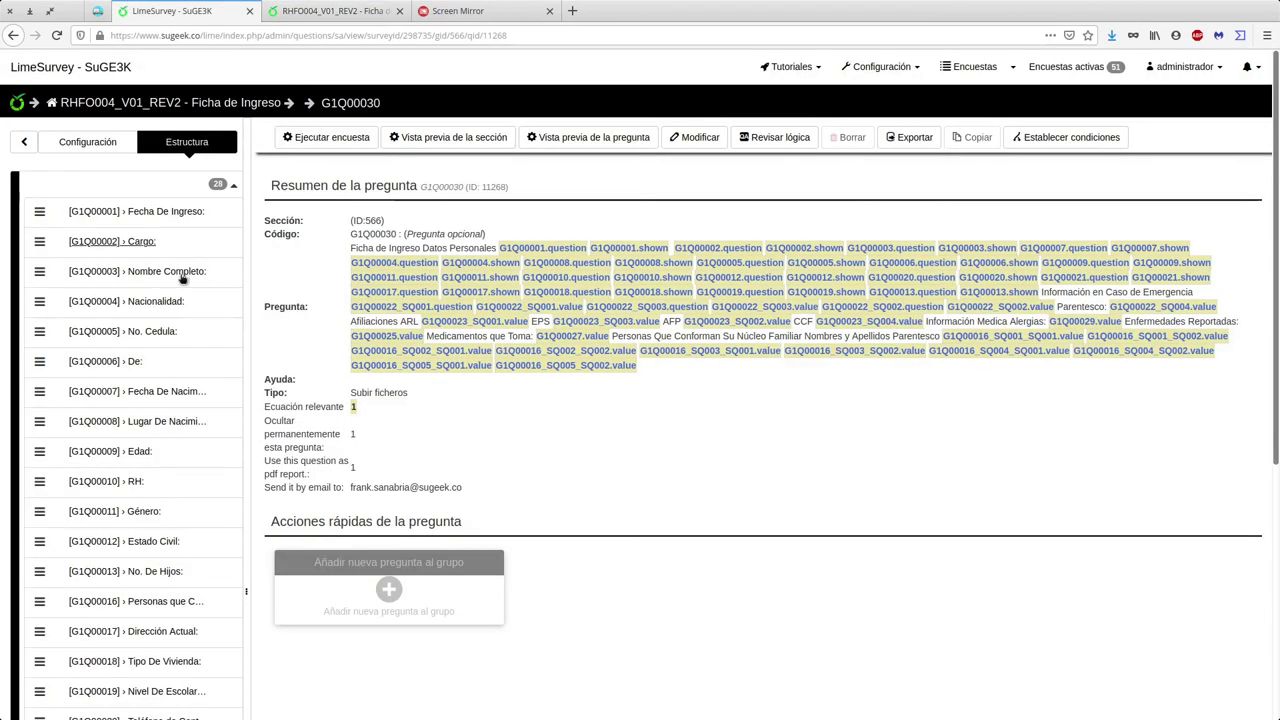
pyautogui.click(112, 451)
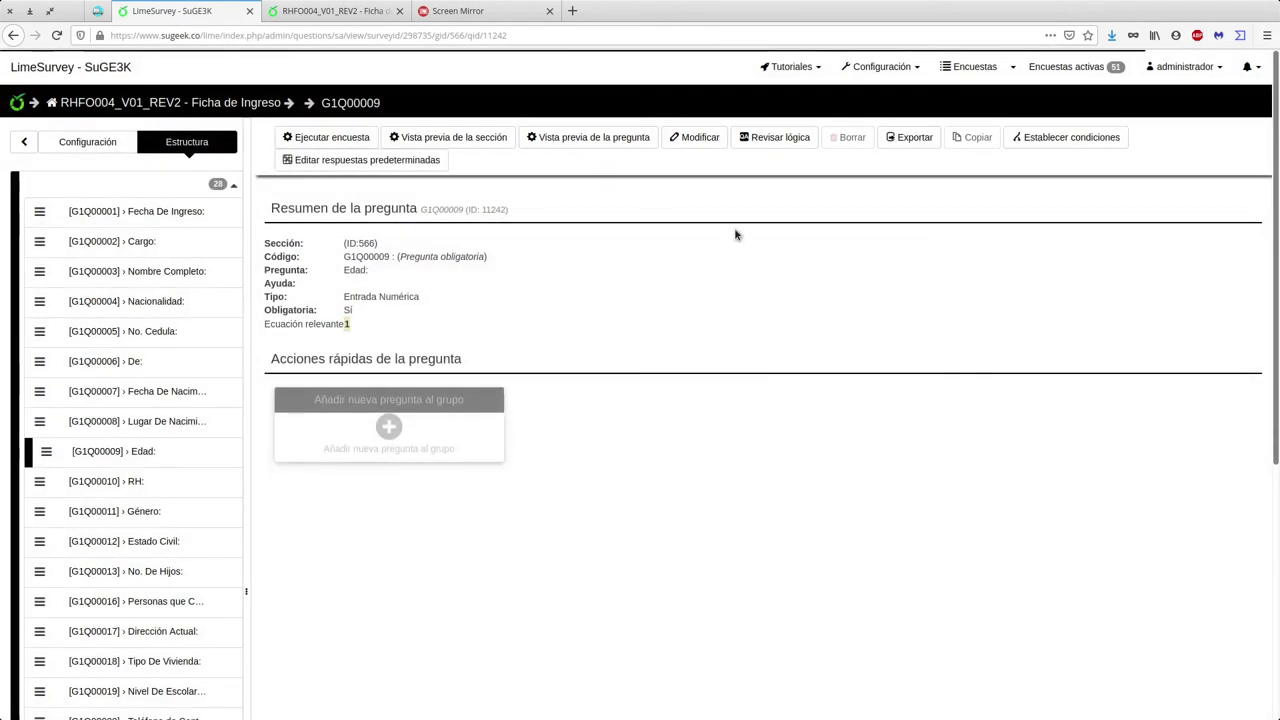
pyautogui.click(699, 140)
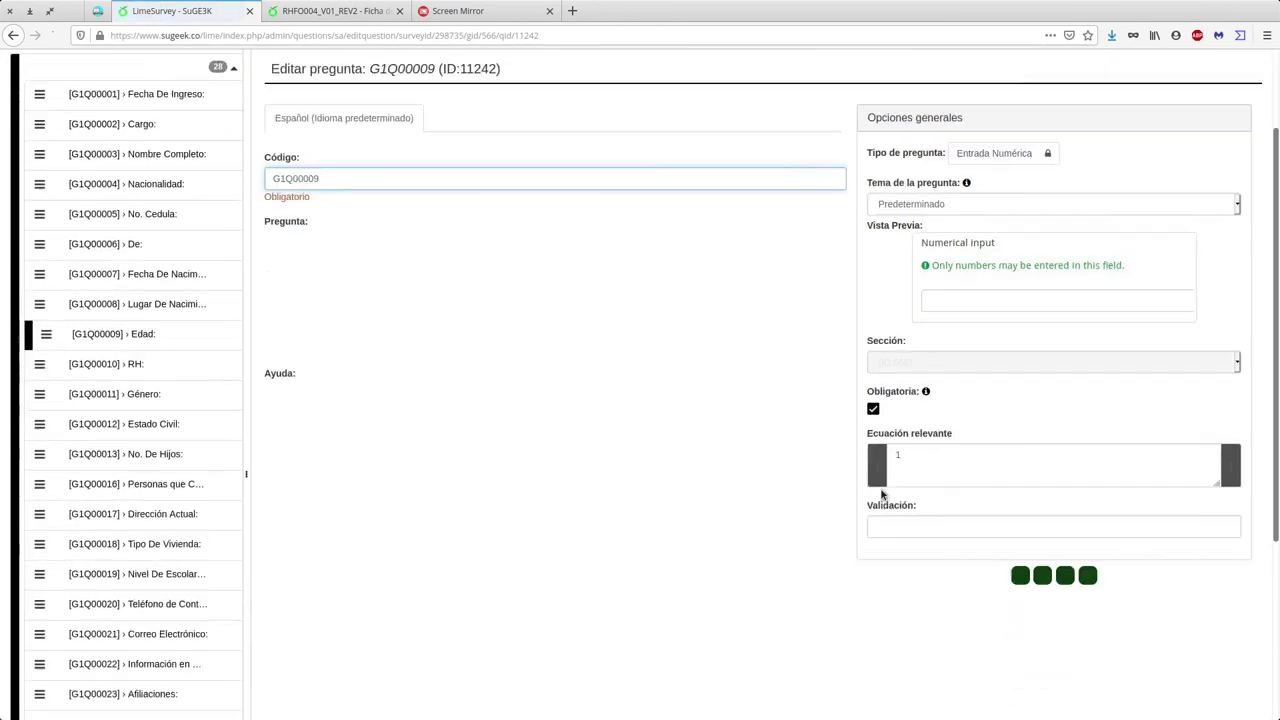
# Look through the Lógica, Mostrar and Otro settings of the Edad question for a value limit option
pyautogui.scroll(-3, 1063, 498)
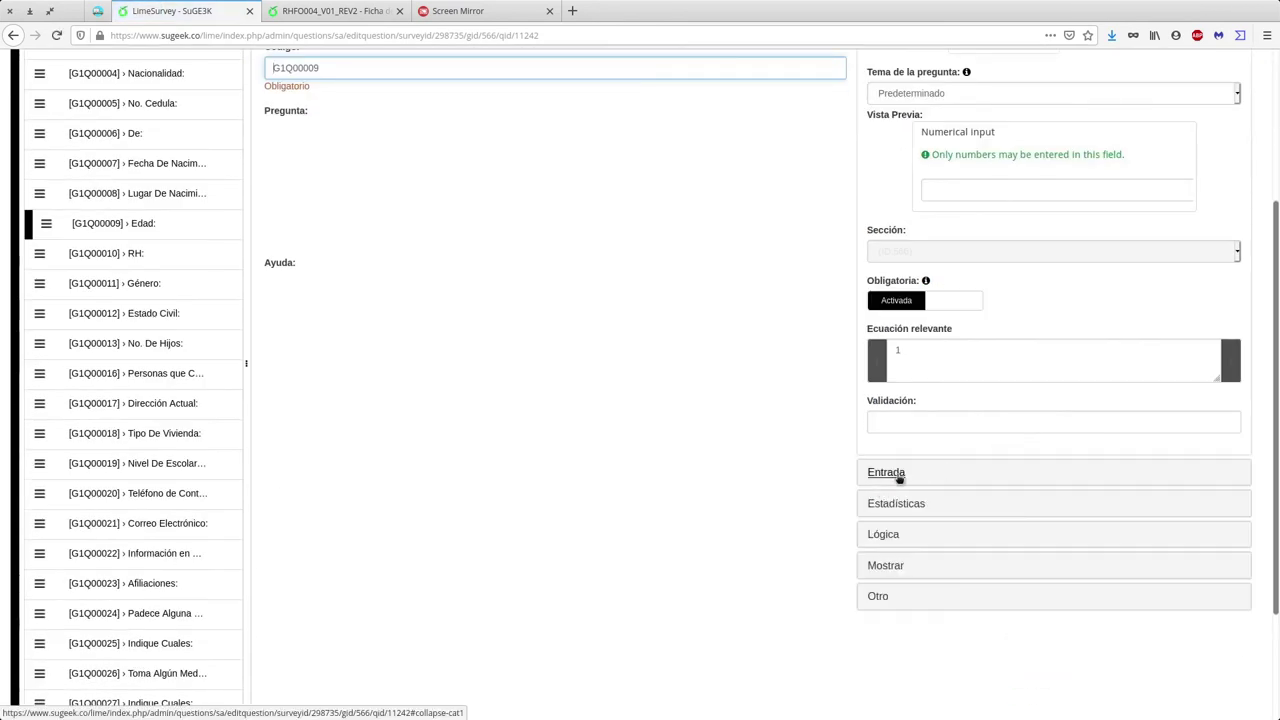
pyautogui.click(893, 537)
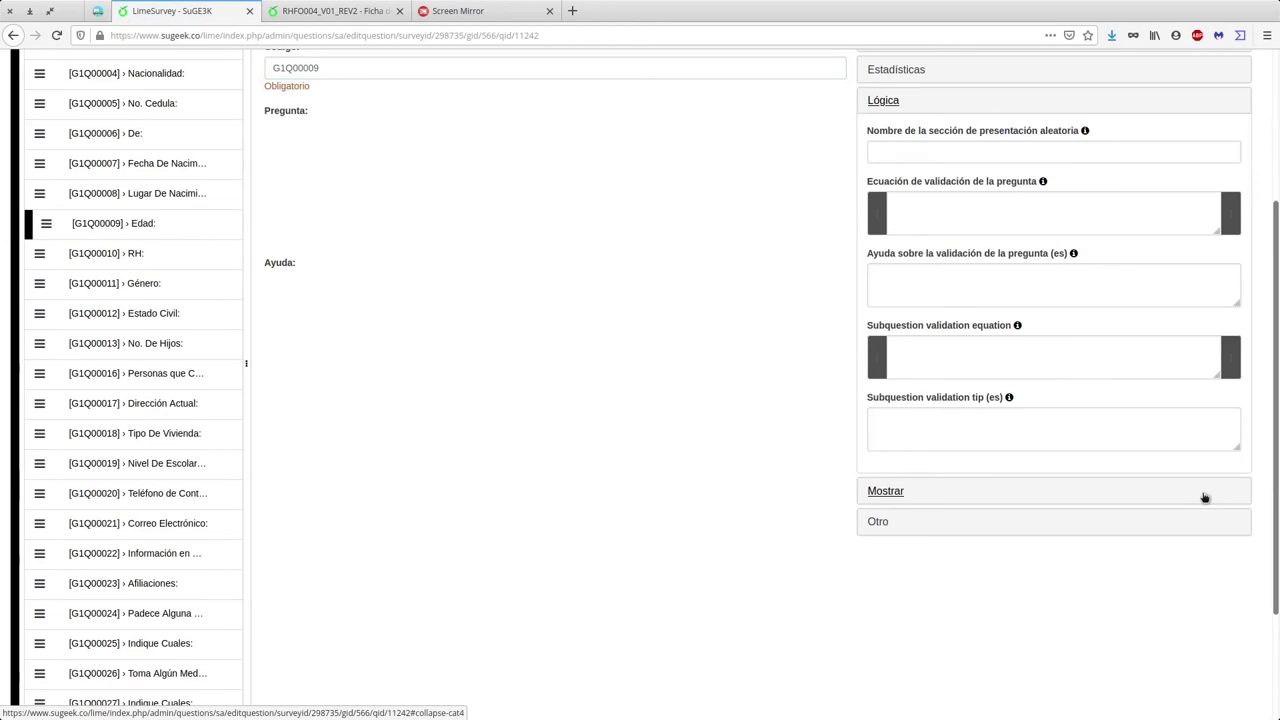
pyautogui.click(908, 488)
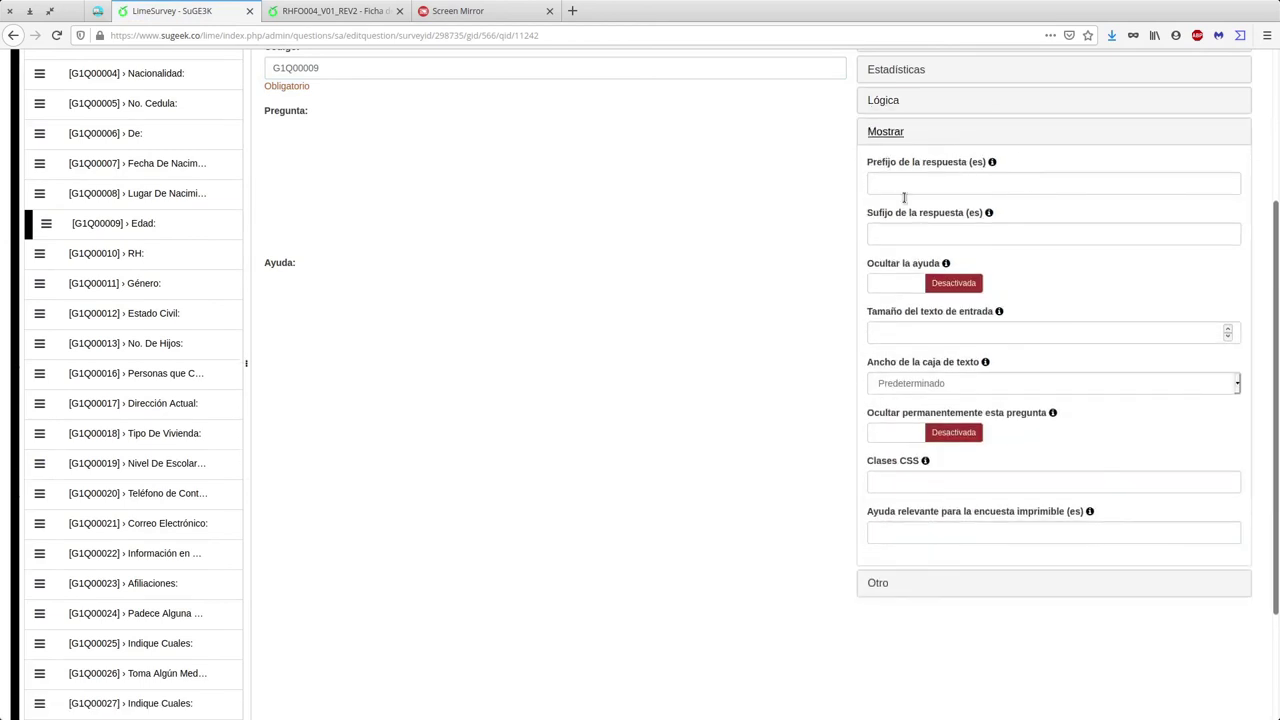
pyautogui.click(877, 583)
pyautogui.scroll(3, 1000, 330)
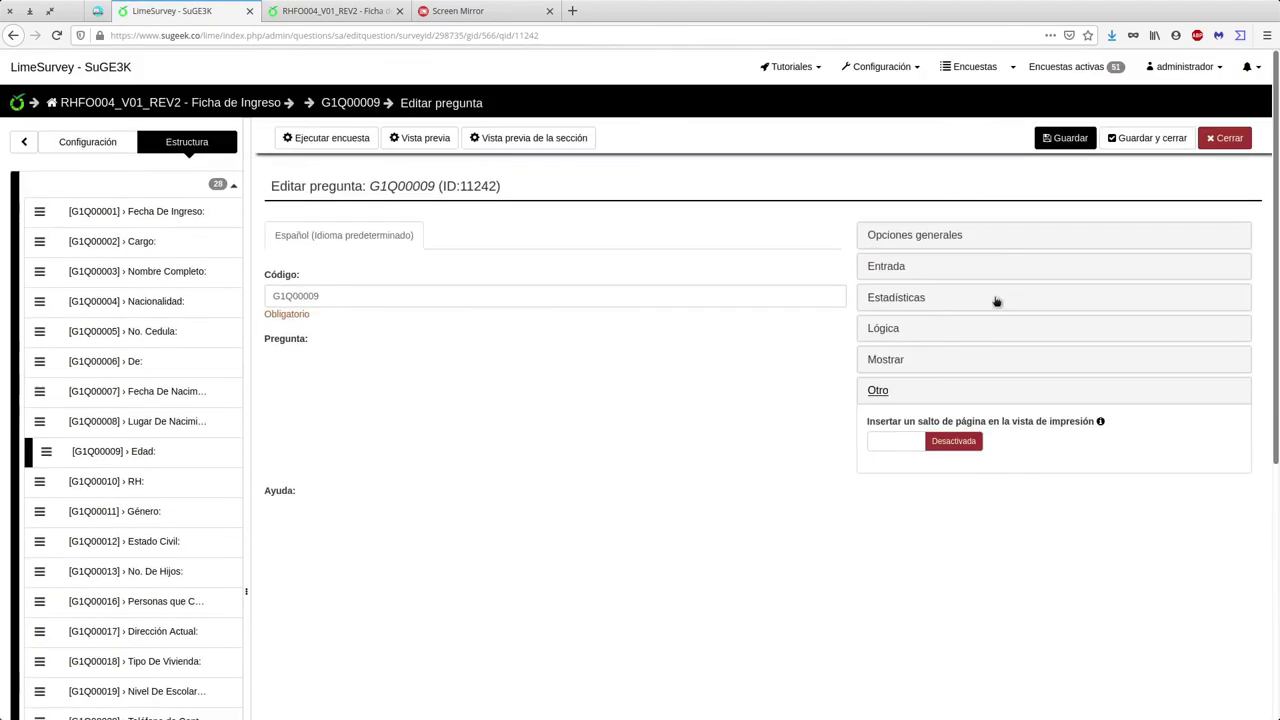
# Limit Edad to whole numbers with a minimum value of 18 and a maximum of 60, then save and close the question
pyautogui.click(898, 270)
pyautogui.click(908, 368)
pyautogui.click(920, 466)
pyautogui.click(911, 369)
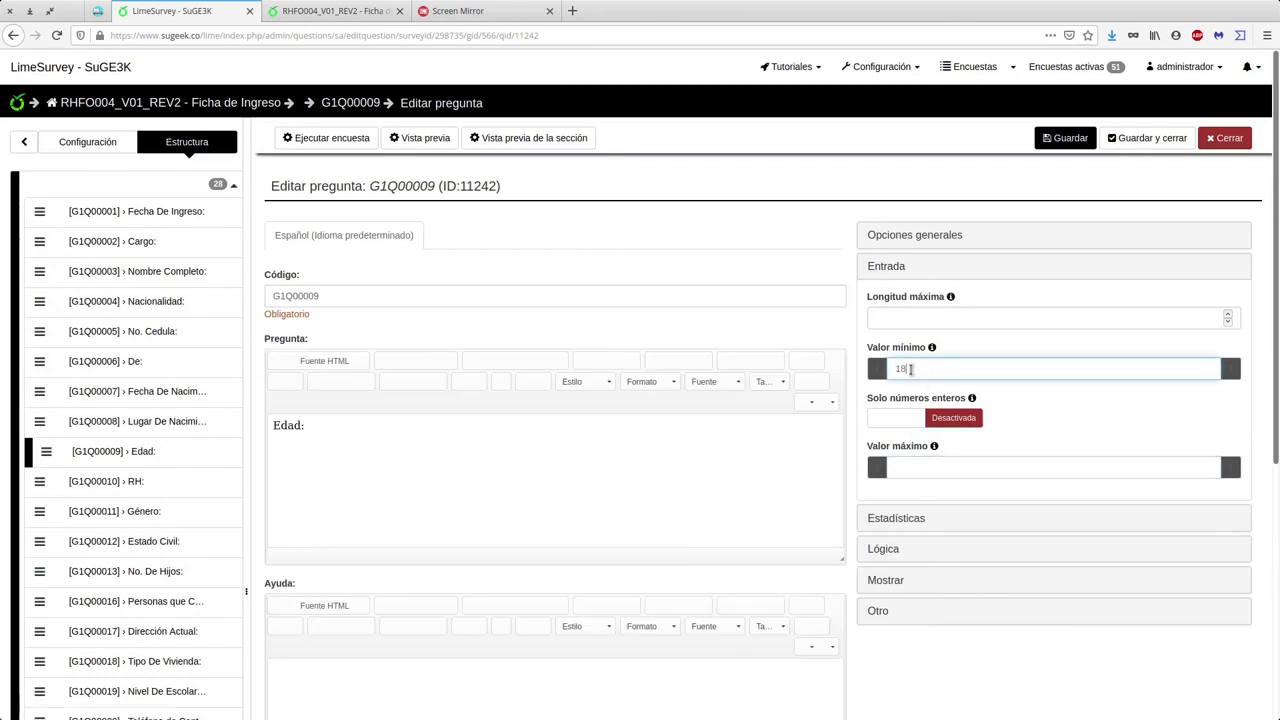
pyautogui.click(895, 423)
pyautogui.click(923, 470)
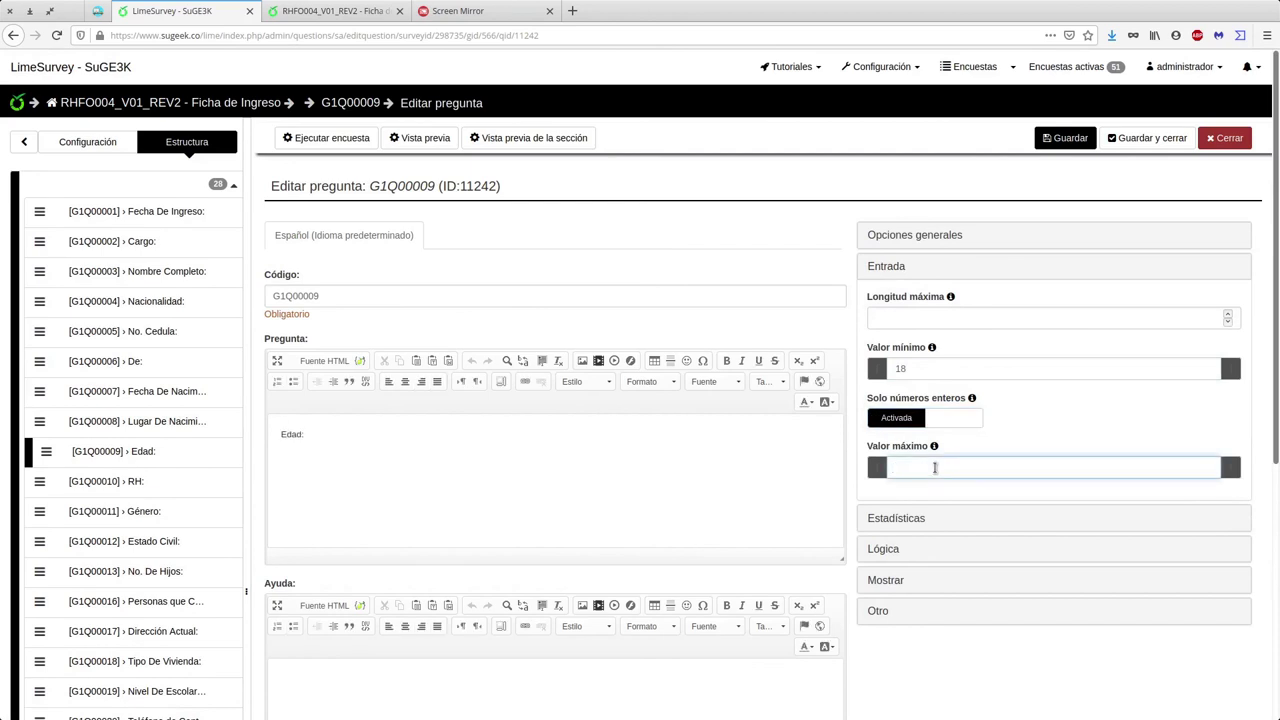
pyautogui.click(1140, 138)
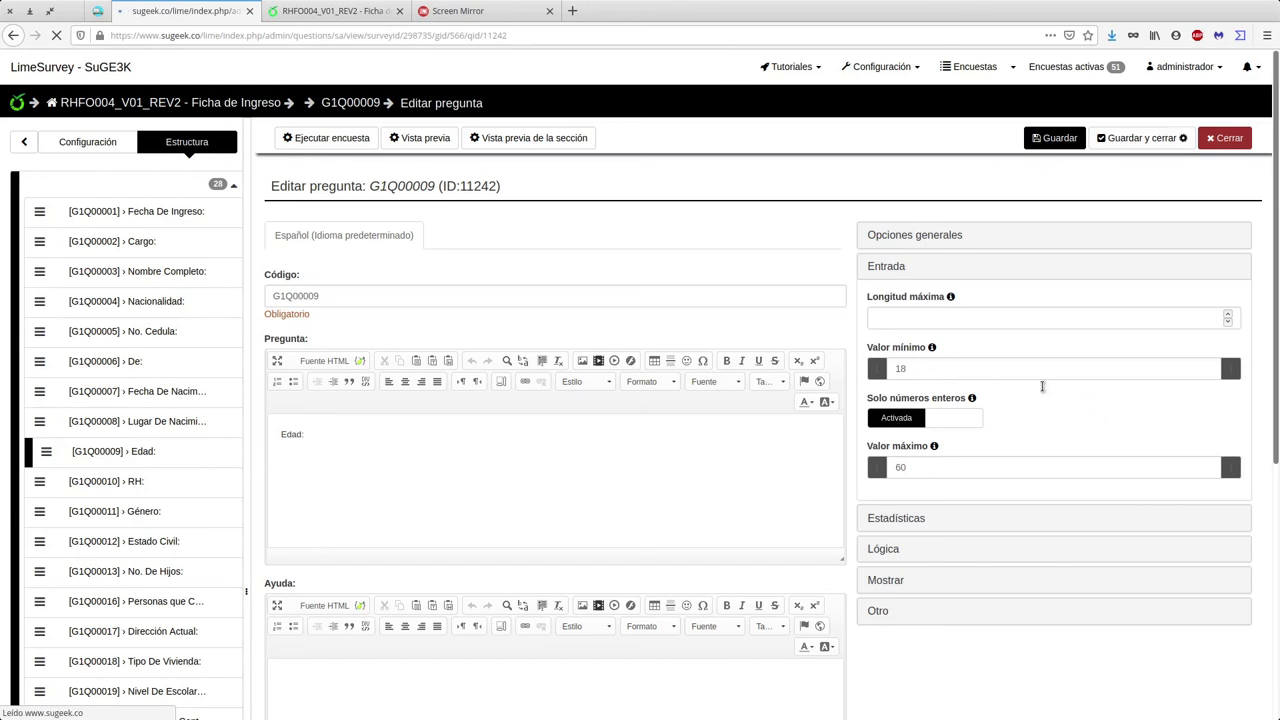
# Exit the open Ficha de Ingreso form and clear its responses, confirming the deletion
pyautogui.click(388, 11)
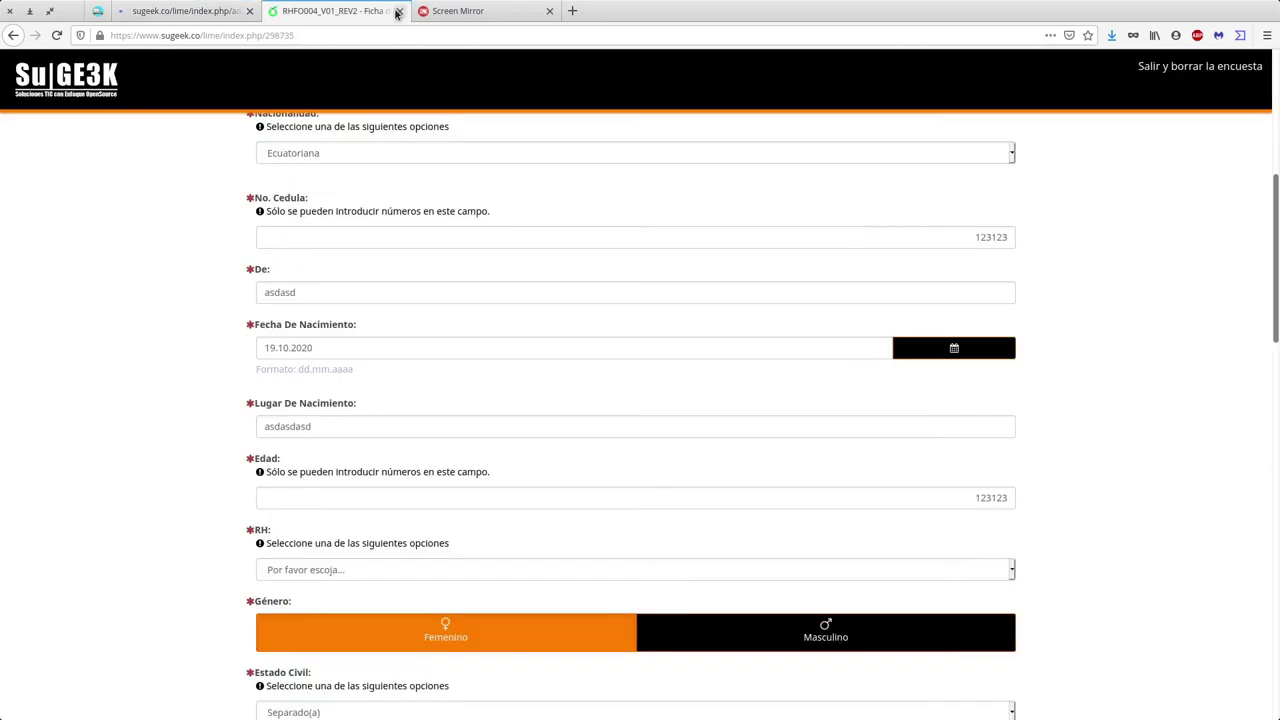
pyautogui.click(1257, 67)
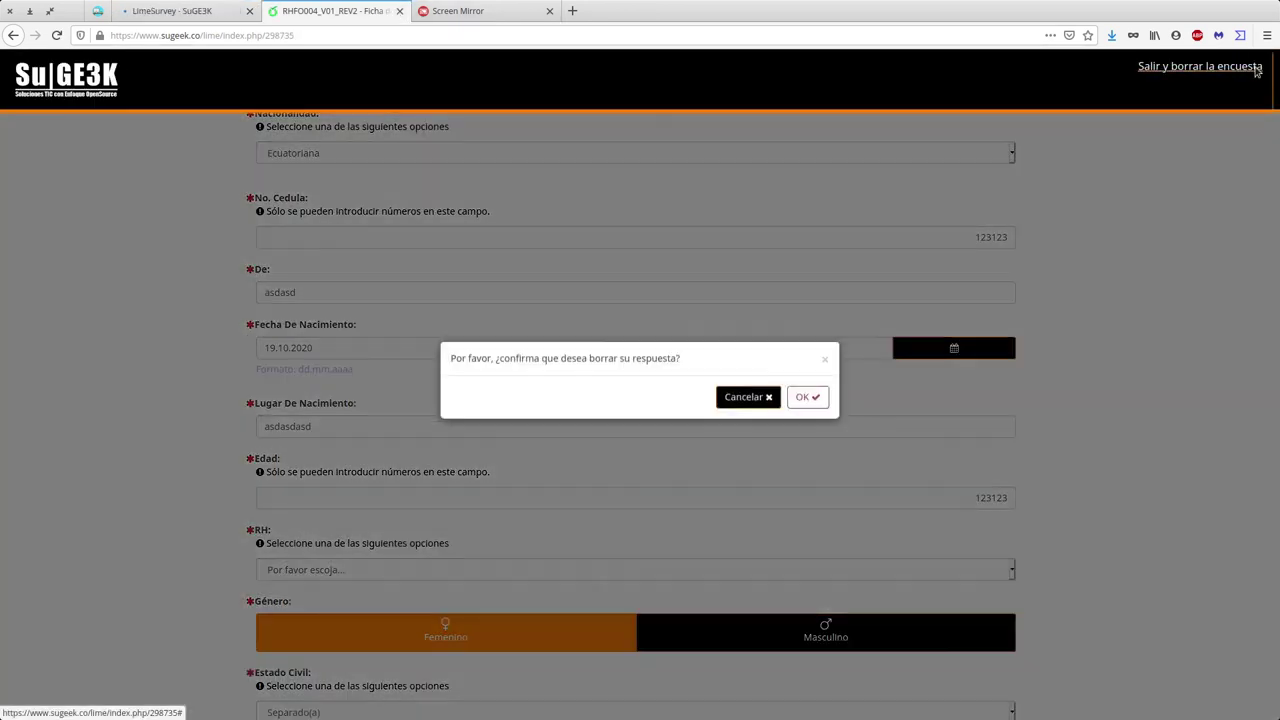
pyautogui.click(806, 401)
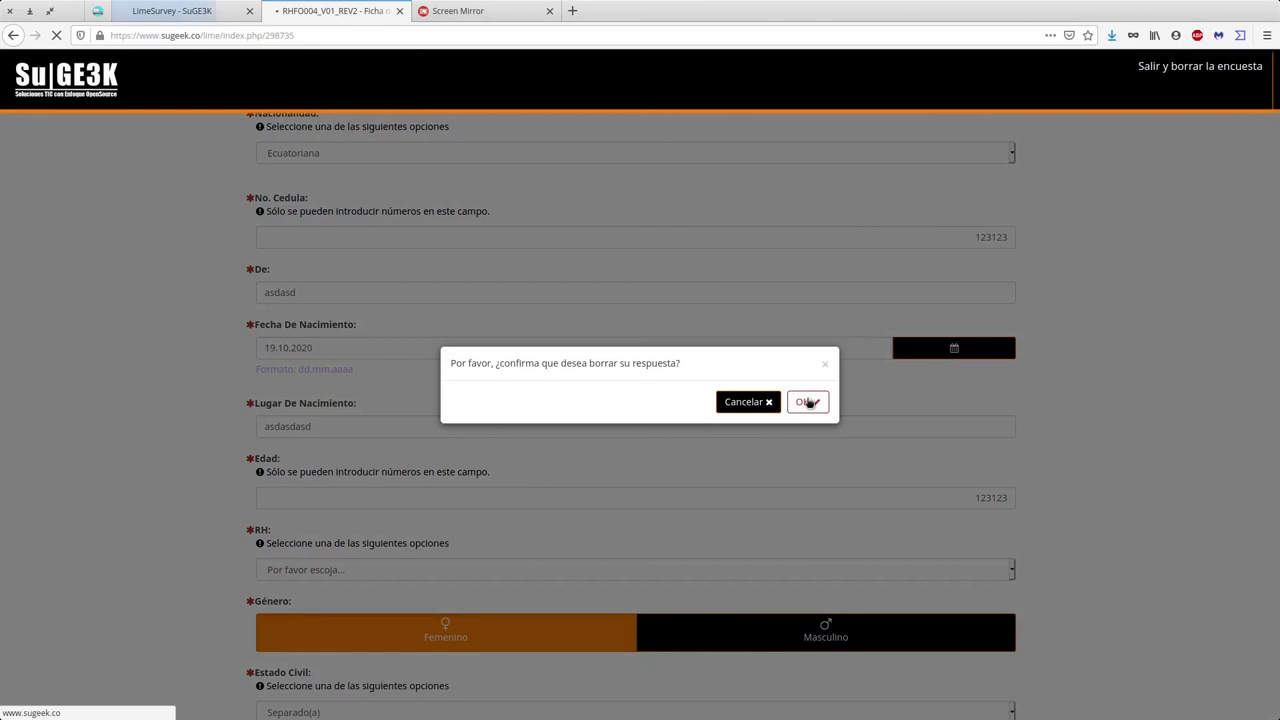
# Run the survey again from the LimeSurvey administration and close the old form tab
pyautogui.click(180, 11)
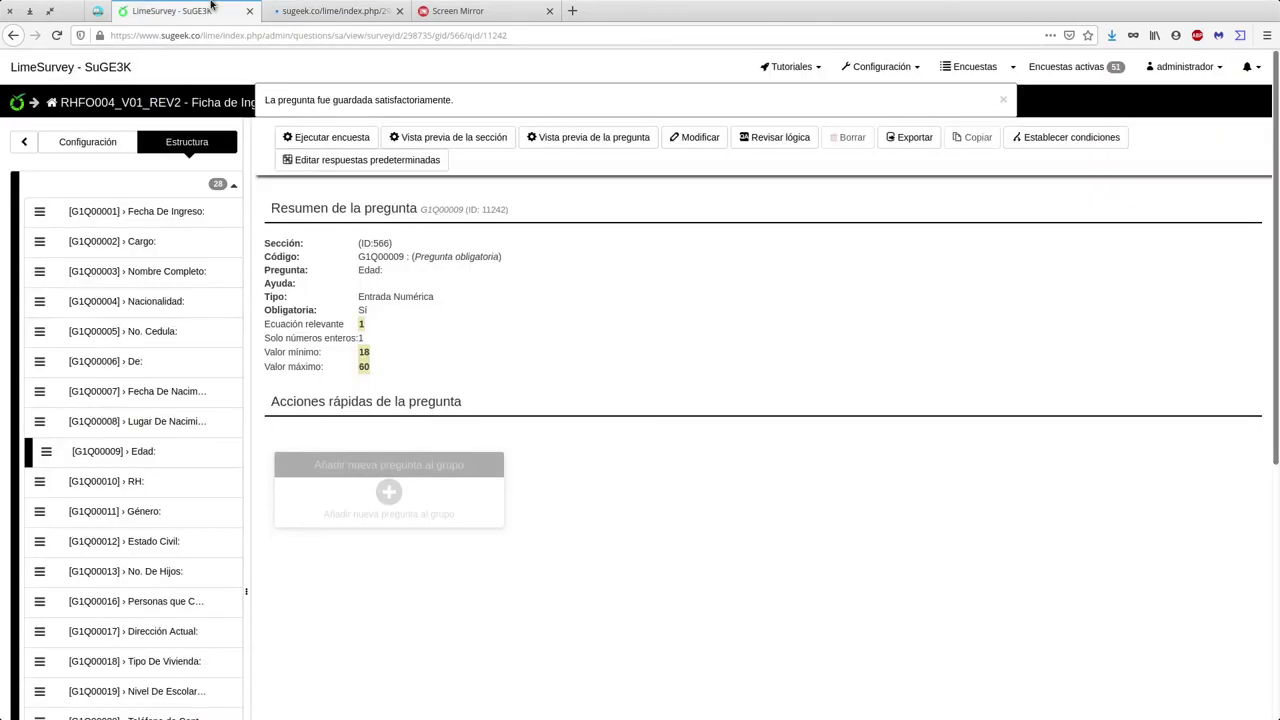
pyautogui.click(337, 137)
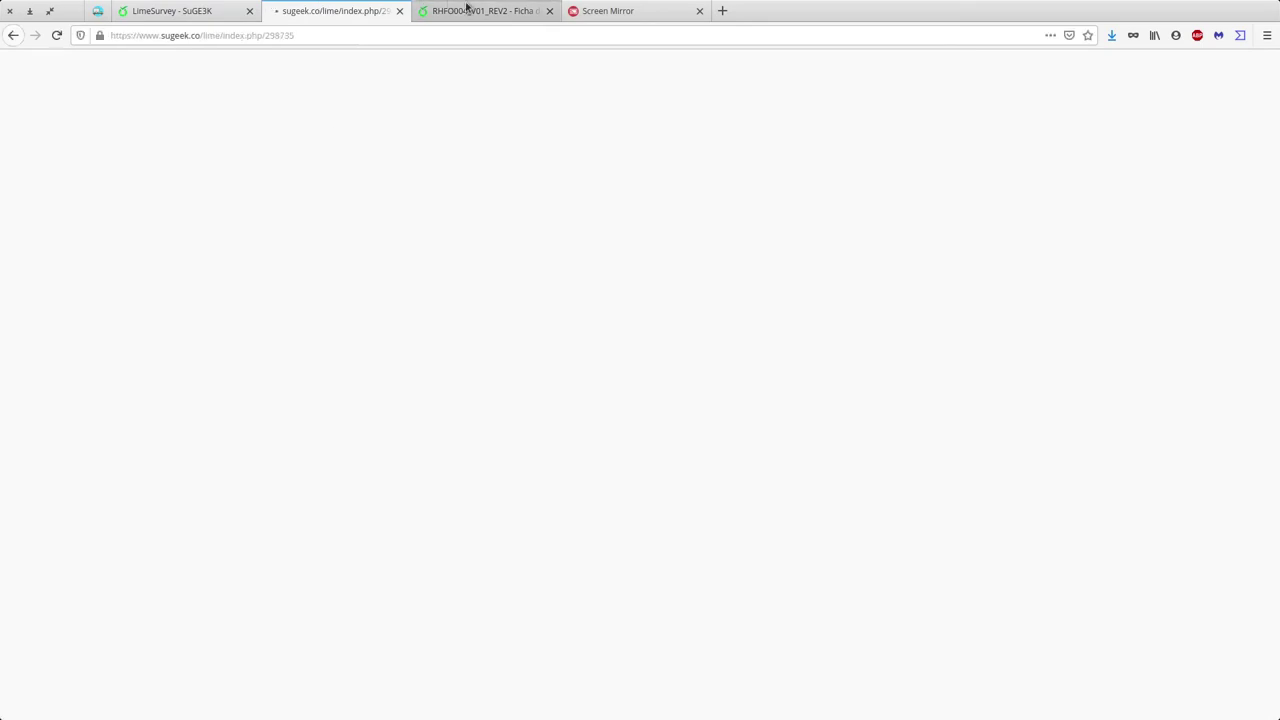
pyautogui.click(449, 7)
pyautogui.click(549, 11)
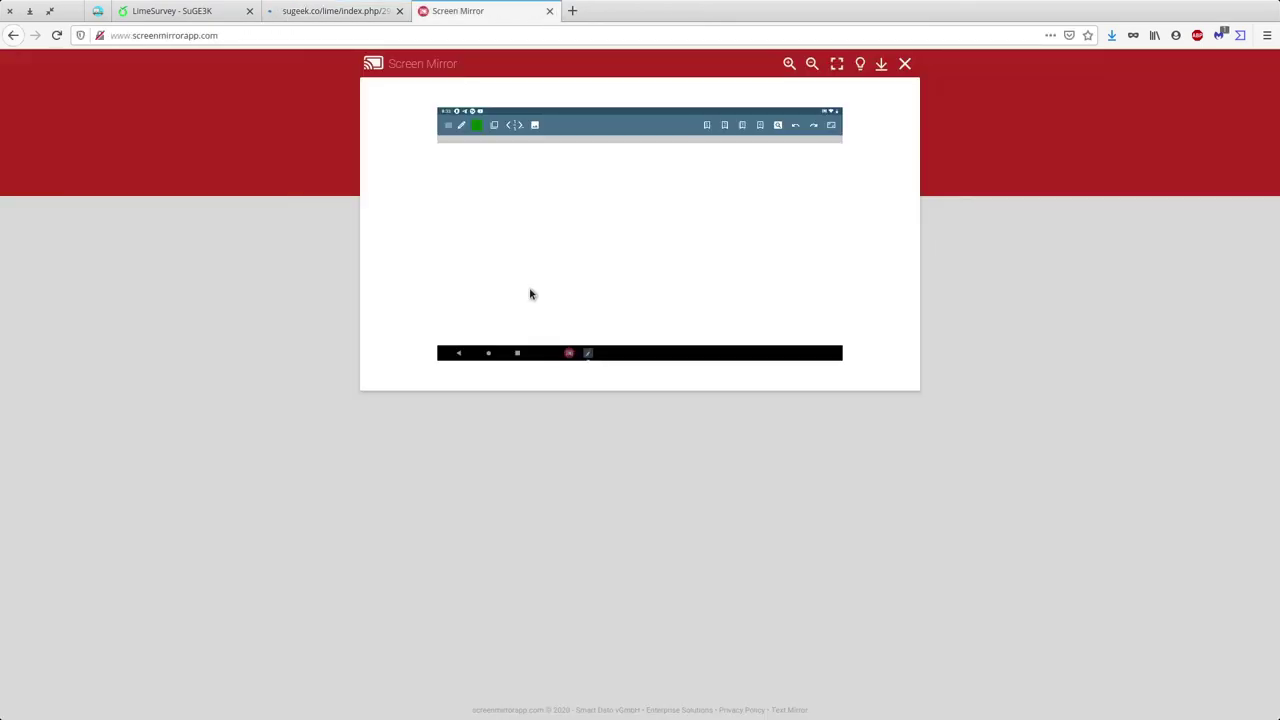
# In the reopened Ficha de Ingreso form, set Fecha De Ingreso to 15.10.2020 and Cargo to Especialista de Desarrollo
pyautogui.click(355, 10)
pyautogui.click(753, 240)
pyautogui.write('60')
pyautogui.press('Return')
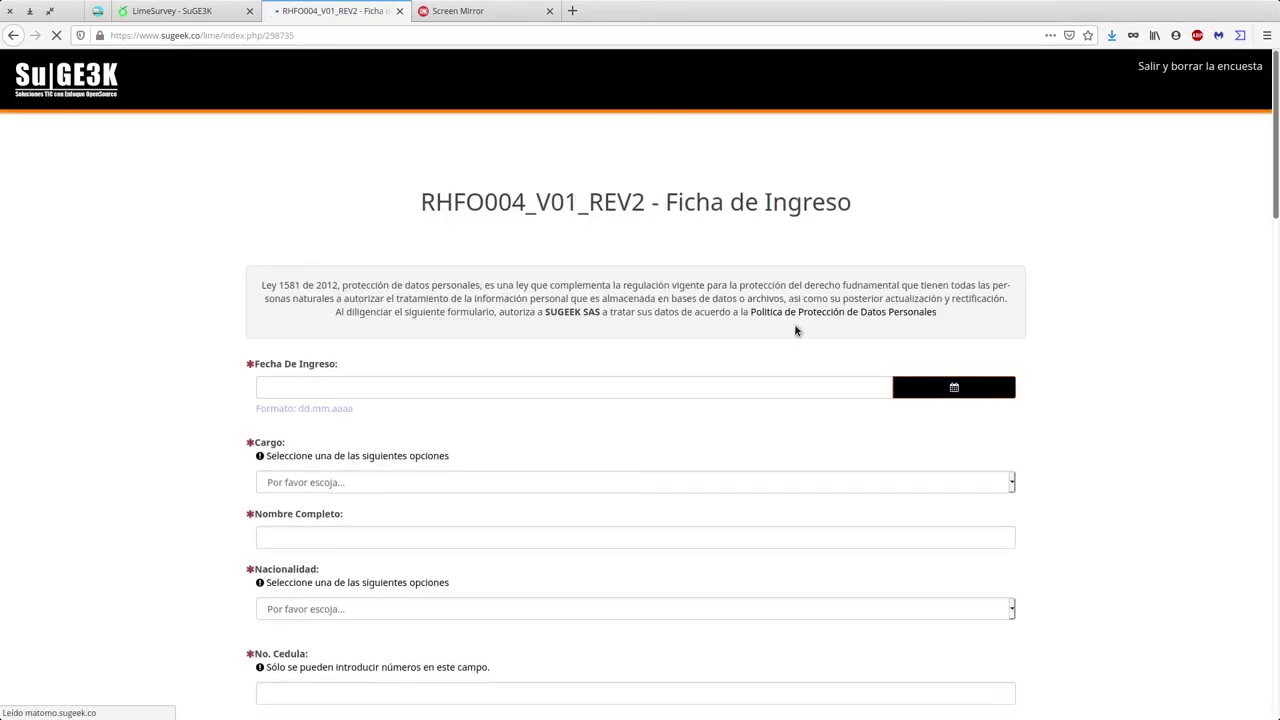
pyautogui.click(366, 386)
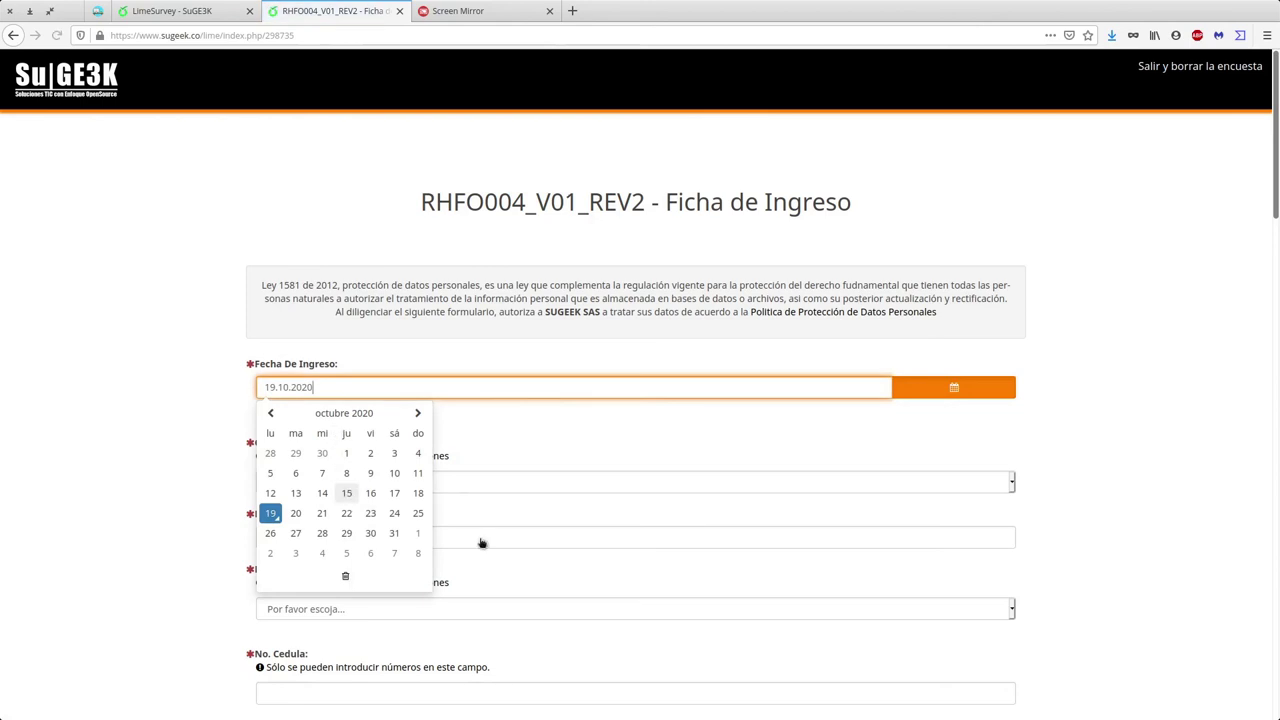
pyautogui.click(351, 497)
pyautogui.click(563, 483)
pyautogui.click(400, 346)
# Fill in Nombre Completo with the sample text "asdasd" and set Nacionalidad to Venezolana
pyautogui.scroll(-5, 511, 503)
pyautogui.click(322, 272)
pyautogui.write('<zxz<x')
pyautogui.click(340, 343)
pyautogui.click(330, 398)
pyautogui.click(323, 427)
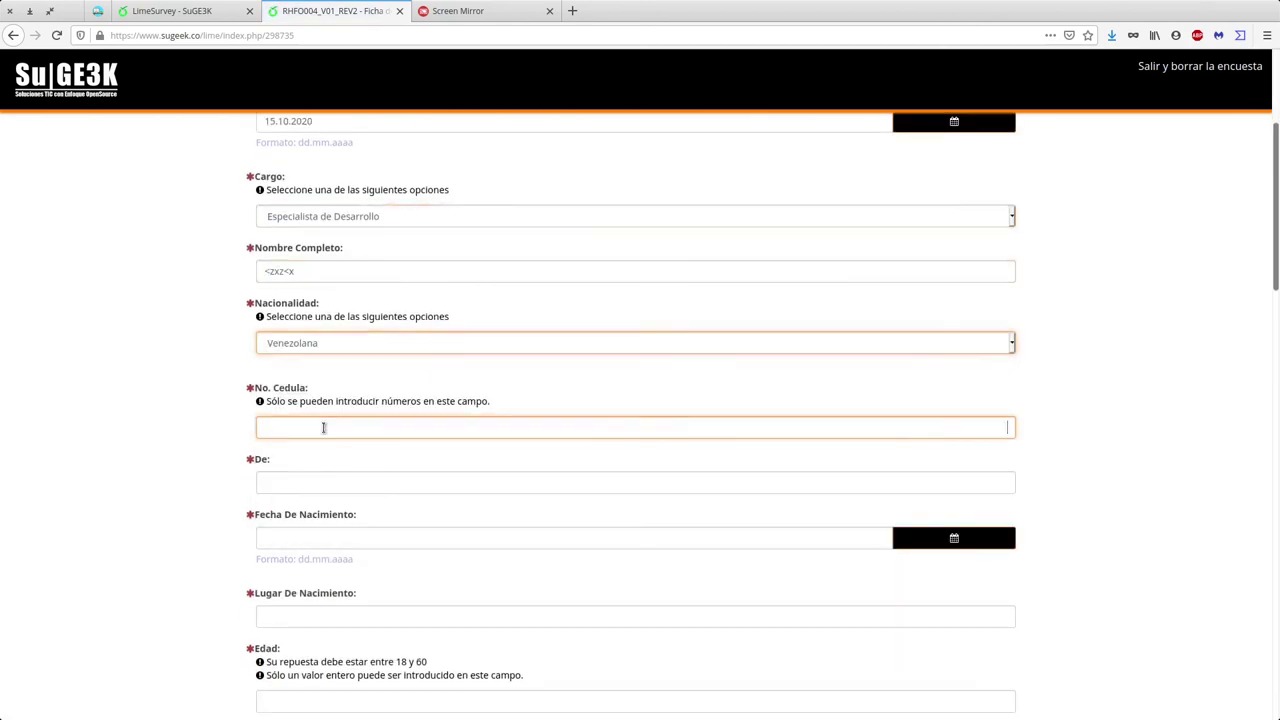
pyautogui.tripleClick(310, 270)
pyautogui.write('asdasd')
# Enter a numeric sample No. Cedula, fill in De with "asdasd" and accept the proposed date for Fecha De Nacimiento
pyautogui.click(328, 427)
pyautogui.write('123123')
pyautogui.click(386, 482)
pyautogui.write('asdasd')
pyautogui.click(383, 536)
pyautogui.click(1204, 485)
pyautogui.scroll(-4, 1204, 485)
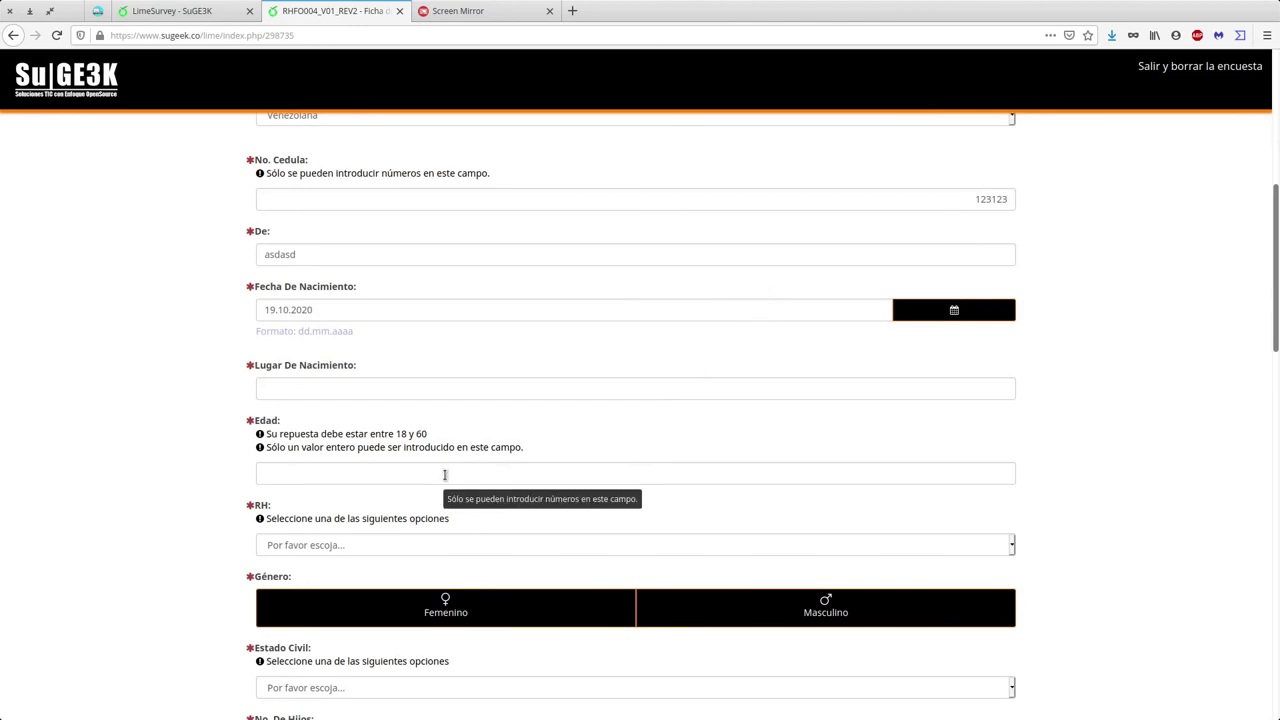
# Check the Edad question's minimum and maximum limits in the LimeSurvey administration, then return to the form
pyautogui.click(150, 10)
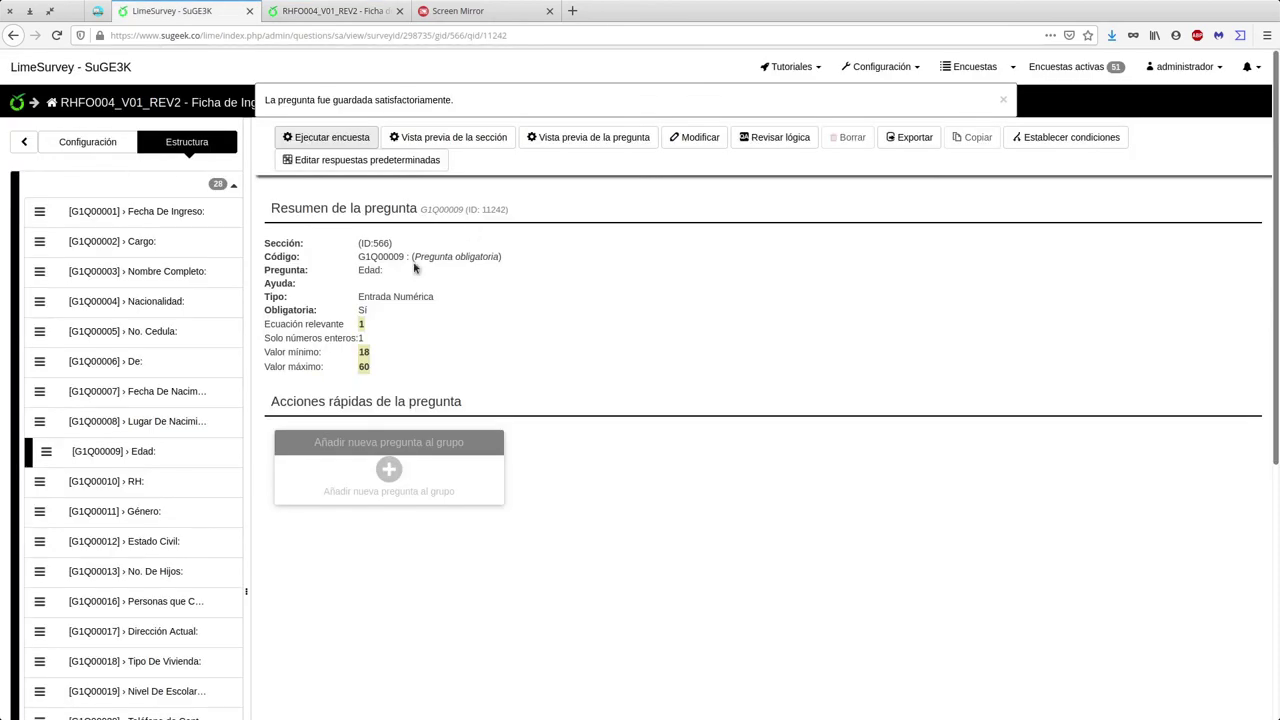
pyautogui.click(112, 452)
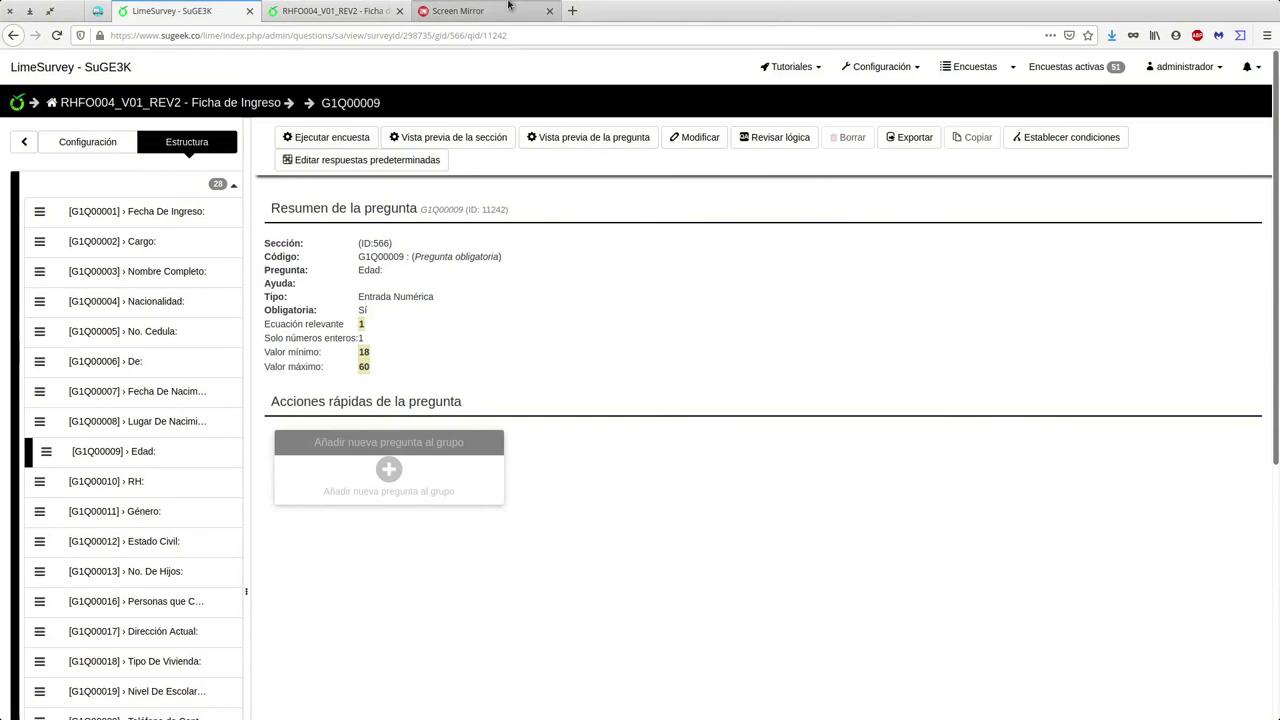
pyautogui.click(335, 10)
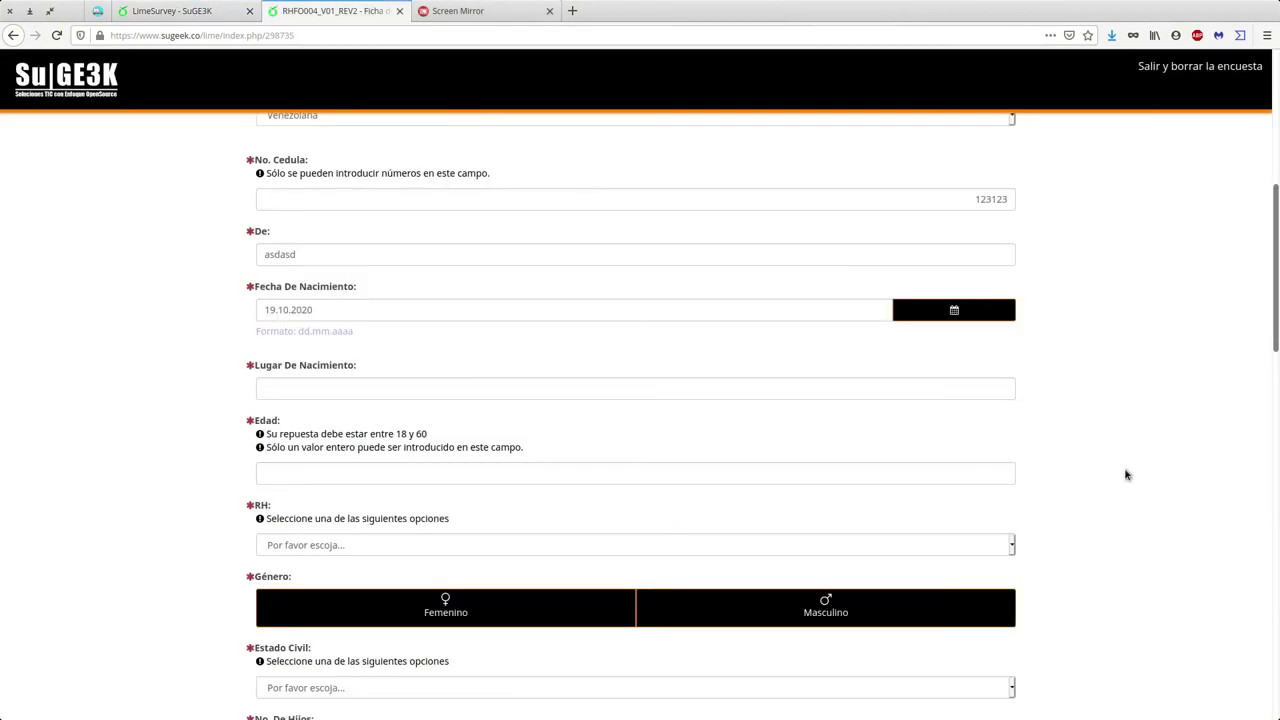
# Fill in Lugar De Nacimiento with "asdasdsad" and try the out-of-range value 123123123 for Edad
pyautogui.scroll(-5, 1143, 466)
pyautogui.scroll(3, 1092, 413)
pyautogui.click(336, 311)
pyautogui.write('asdasdsad')
pyautogui.click(474, 404)
pyautogui.write('123123123')
pyautogui.click(1100, 440)
# Set Edad to the permitted value 50 and Género to Masculino
pyautogui.moveTo(407, 357); pyautogui.dragTo(472, 362)
pyautogui.moveTo(958, 397); pyautogui.dragTo(1045, 398)
pyautogui.write('50')
pyautogui.click(1044, 396)
pyautogui.moveTo(391, 362); pyautogui.dragTo(436, 375)
pyautogui.click(1078, 416)
pyautogui.scroll(-3, 691, 388)
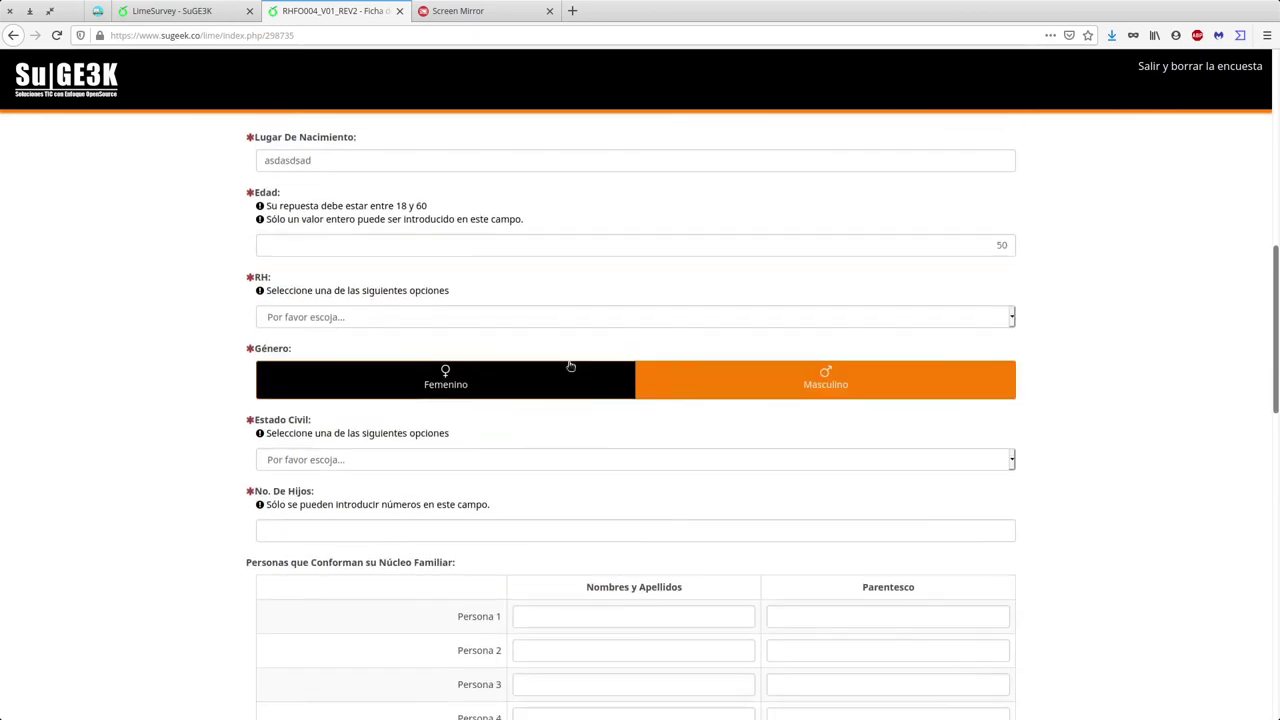
# Set RH to A-, Estado Civil to Separado(a) and No. De Hijos to 0
pyautogui.click(363, 320)
pyautogui.click(309, 378)
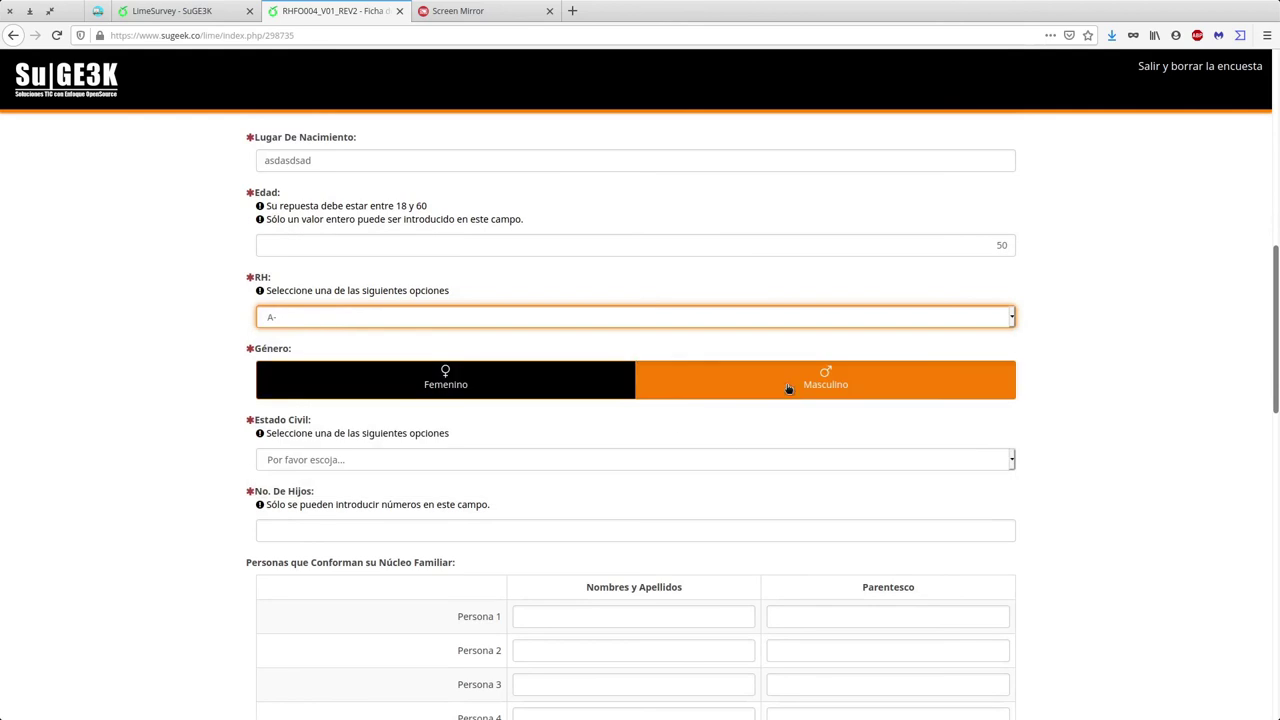
pyautogui.scroll(-3, 789, 389)
pyautogui.click(310, 310)
pyautogui.click(546, 400)
pyautogui.click(382, 381)
# Fill in the five-person Núcleo Familiar table with "asd" in every name and Parentesco cell, except "asdasd" for Persona 2's name
pyautogui.click(550, 462)
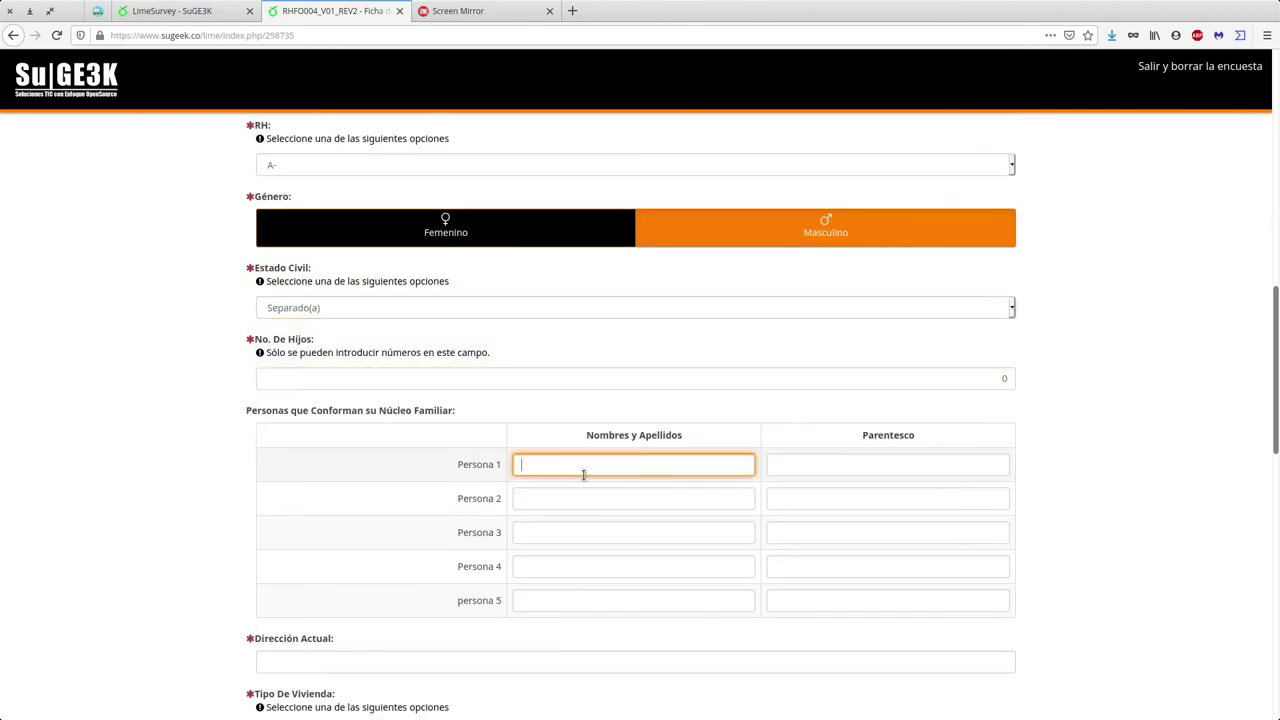
pyautogui.click(586, 496)
pyautogui.write('asdasd')
pyautogui.click(651, 466)
pyautogui.write('asd')
pyautogui.click(811, 462)
pyautogui.write('asd')
pyautogui.click(829, 500)
pyautogui.write('asd')
pyautogui.click(817, 529)
pyautogui.write('asd')
pyautogui.click(643, 528)
pyautogui.write('asdasd')
pyautogui.click(794, 572)
pyautogui.write('asd')
pyautogui.press('Tab')
pyautogui.write('asd')
pyautogui.click(814, 603)
pyautogui.write('asd')
# Fill in Dirección Actual with "asd", set Tipo De Vivienda to Alquilada and Nivel De Escolaridad to Tecnológico Especializado
pyautogui.scroll(-3, 419, 483)
pyautogui.click(363, 396)
pyautogui.write('asd')
pyautogui.click(384, 467)
pyautogui.click(360, 500)
pyautogui.click(343, 539)
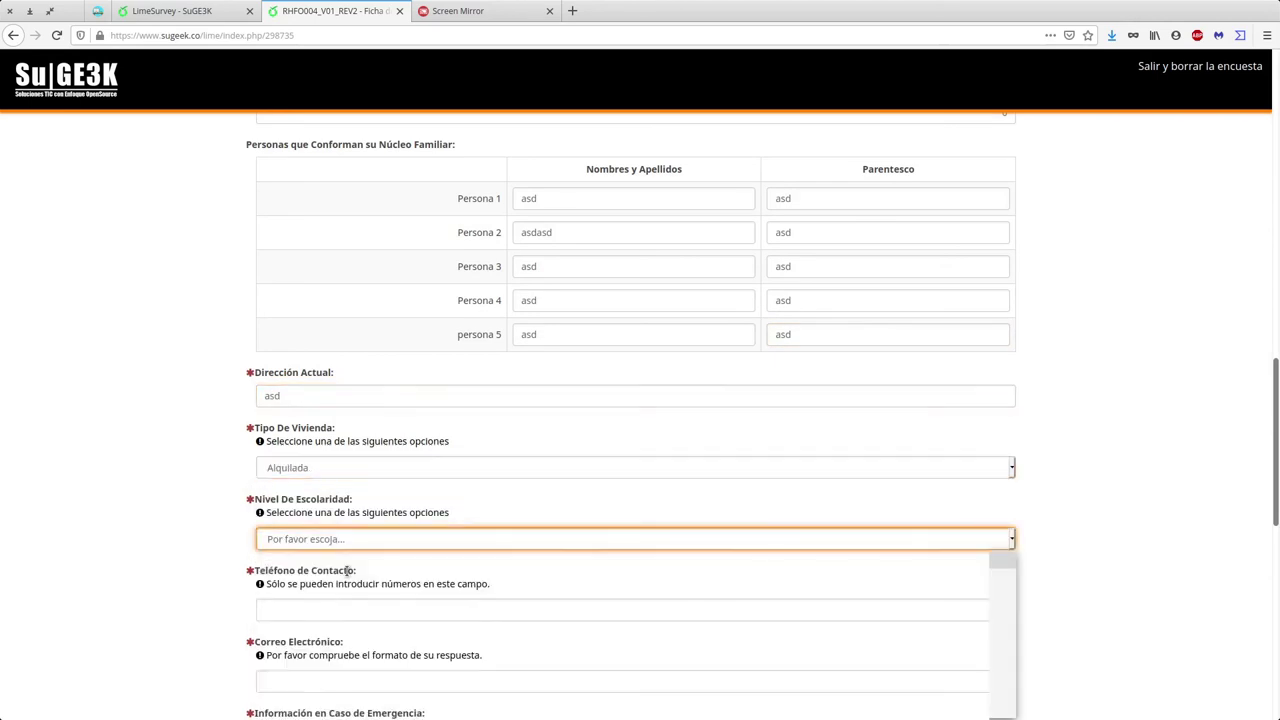
pyautogui.click(340, 633)
# Enter a numeric sample phone in Teléfono de Contacto and a sample e-mail in Correo Electrónico, testing its format check with incomplete text first
pyautogui.scroll(-5, 1118, 631)
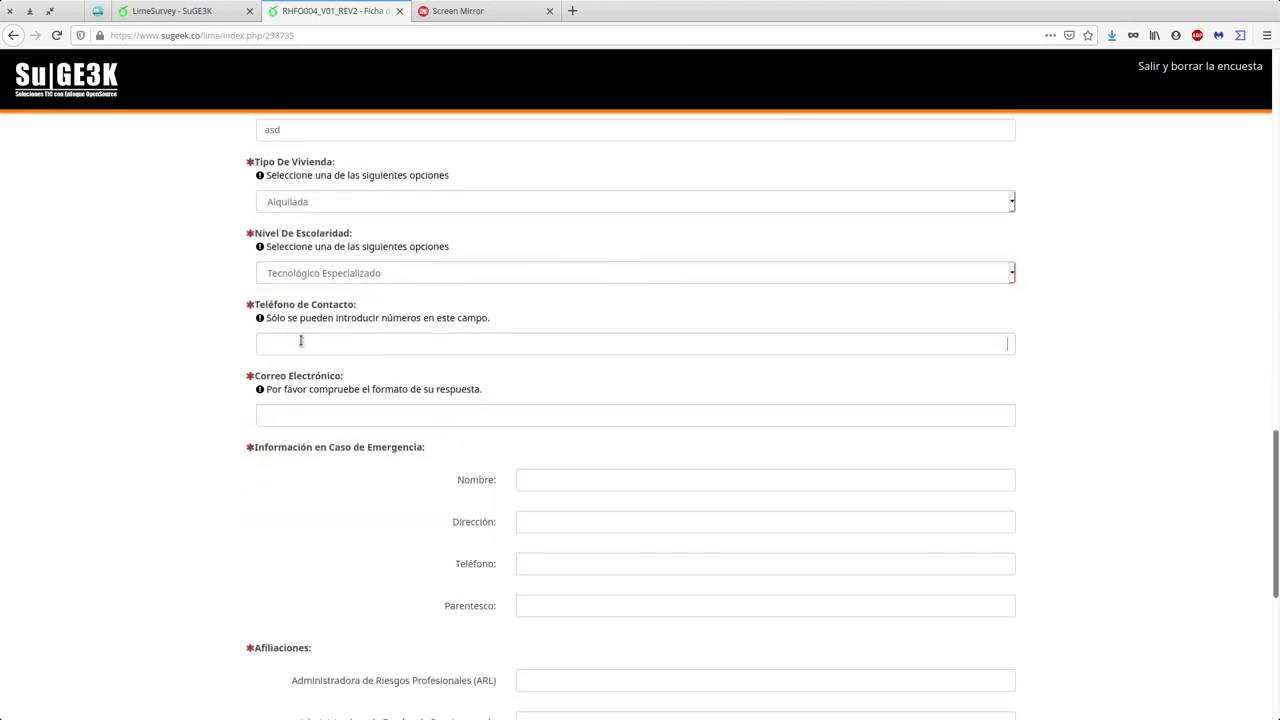
pyautogui.click(300, 341)
pyautogui.write('asd123123')
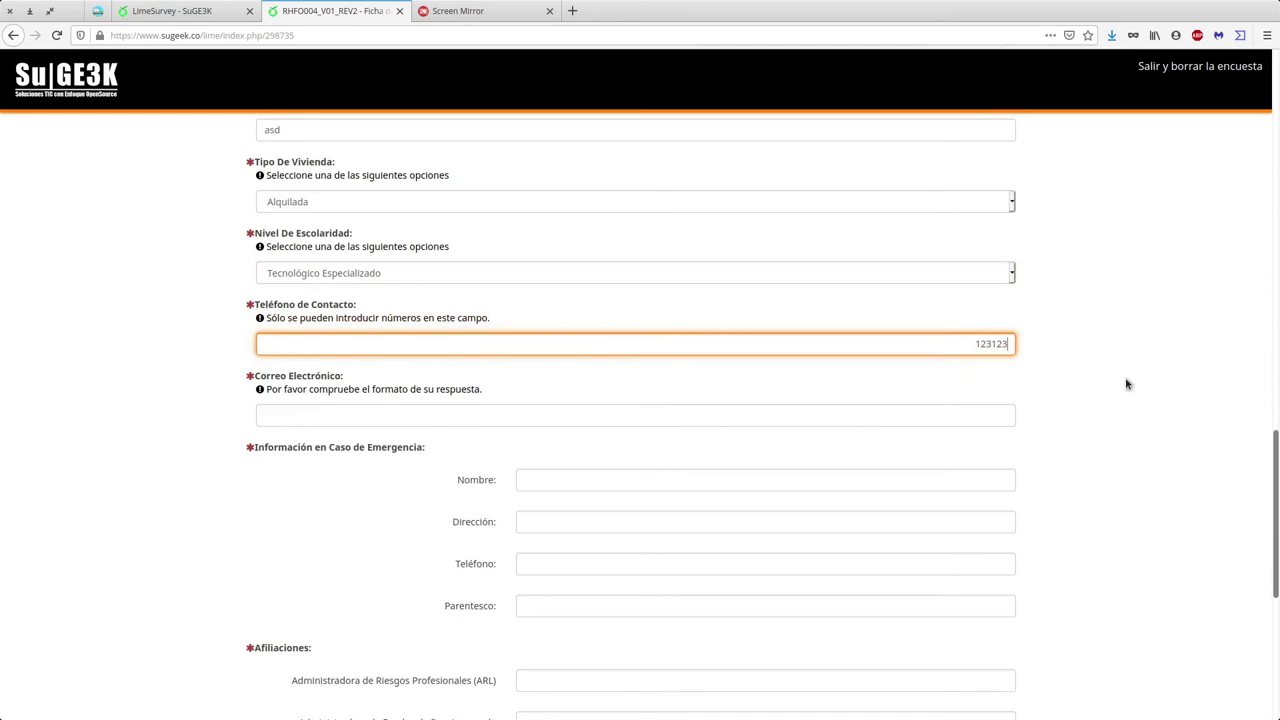
pyautogui.click(382, 414)
pyautogui.write('asdasdasd')
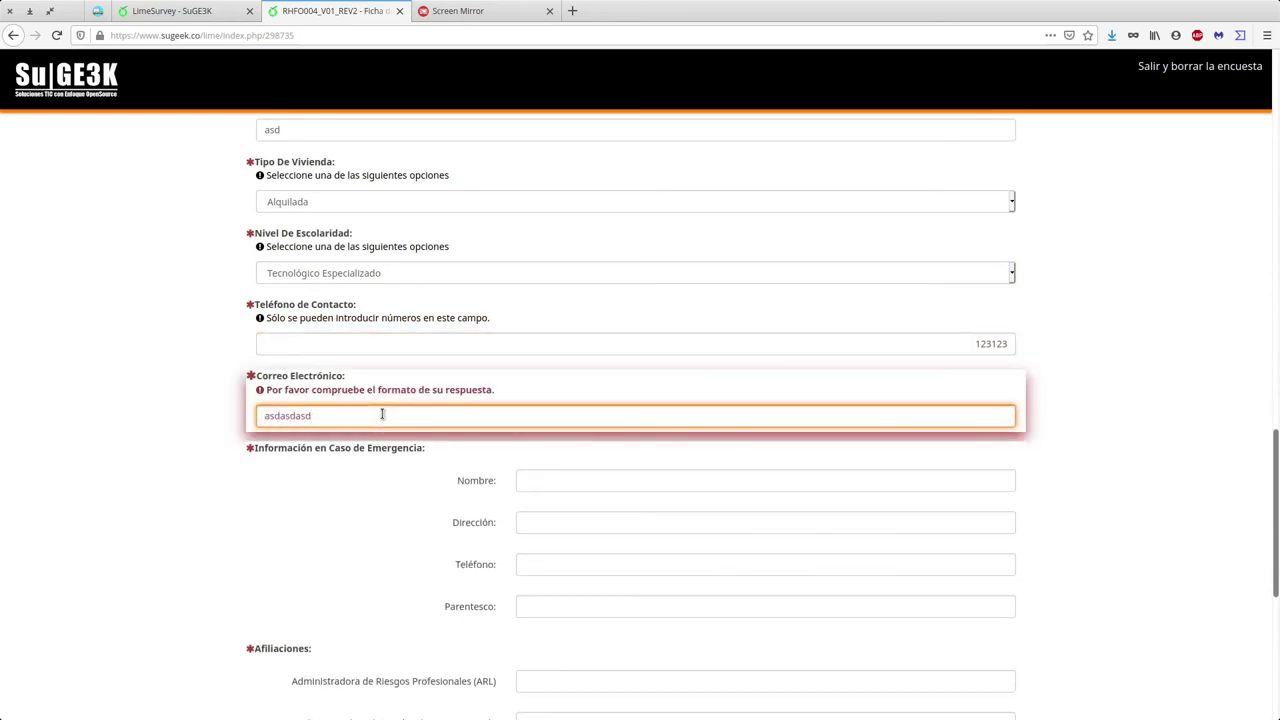
pyautogui.write('@sadasd.com')
pyautogui.press('Tab')
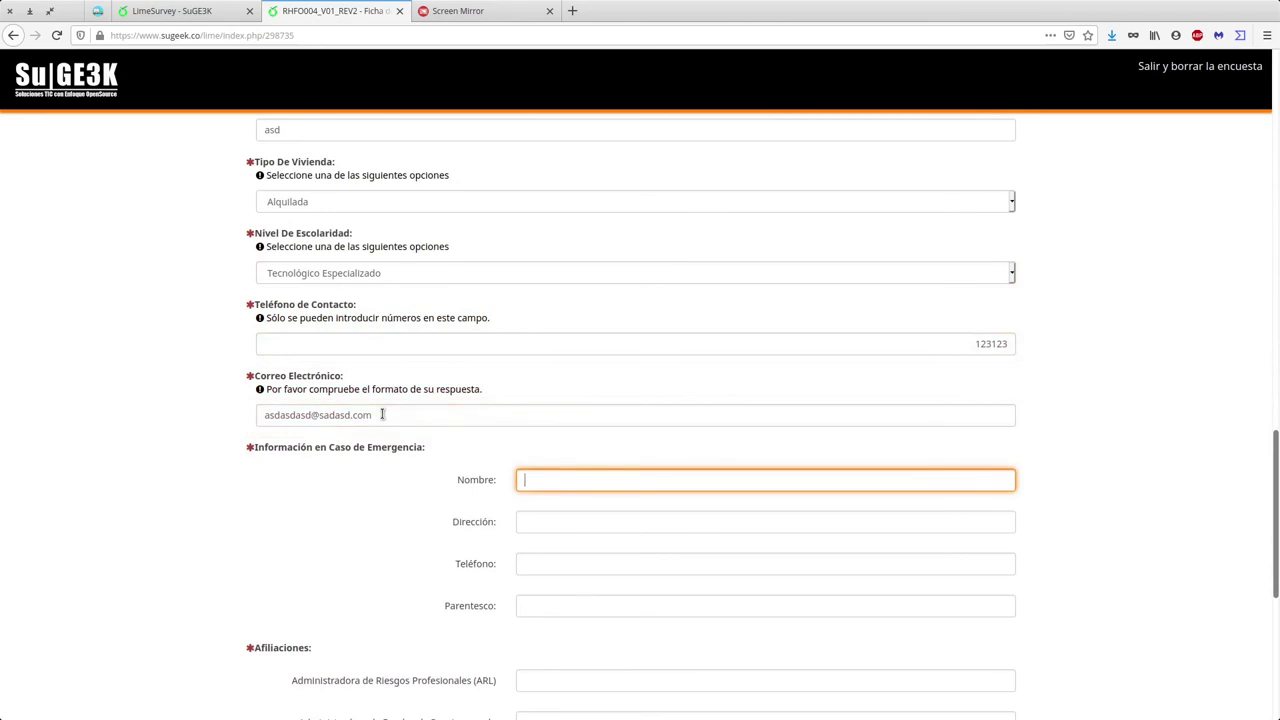
# Fill in Nombre, Dirección, Teléfono and Parentesco under Información en Caso de Emergencia with "asd"
pyautogui.write('asd')
pyautogui.press('Tab')
pyautogui.write('asd')
pyautogui.press('Tab')
pyautogui.write('asd')
pyautogui.press('Tab')
pyautogui.write('asd')
pyautogui.press('Tab')
# Fill in the Afiliaciones fields with "asd" for ARL, AFP and CCF and "das" for EPS
pyautogui.write('asd')
pyautogui.press('Tab')
pyautogui.write('asd')
pyautogui.press('Tab')
pyautogui.write('das')
pyautogui.press('Tab')
pyautogui.write('asd')
pyautogui.press('Tab')
# Answer No to the illness, medication and allergy questions and submit the survey
pyautogui.scroll(-3, 866, 586)
pyautogui.click(862, 548)
pyautogui.click(857, 610)
pyautogui.click(889, 680)
pyautogui.scroll(-2, 887, 600)
pyautogui.click(996, 670)
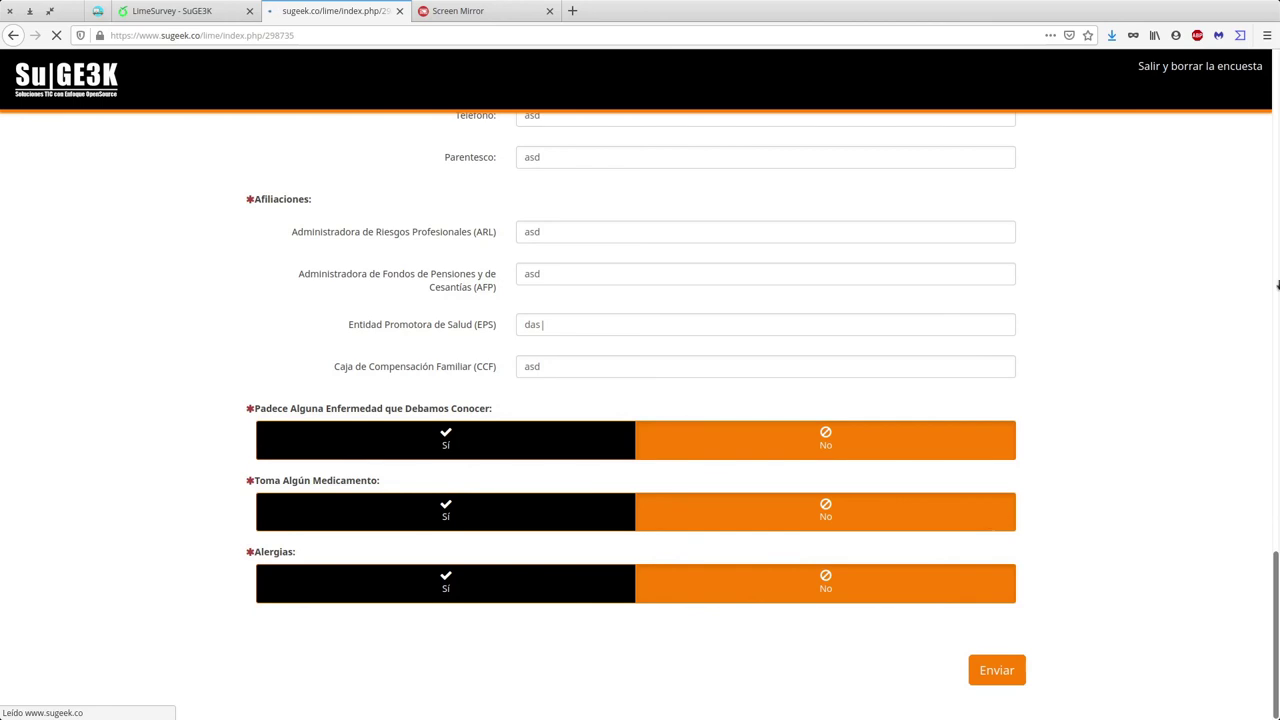
# Switch to Thunderbird and open the survey notification's attachment G1Q00030_298735_240.pdf in the default document viewer
pyautogui.hotkey('alt', 'Tab')
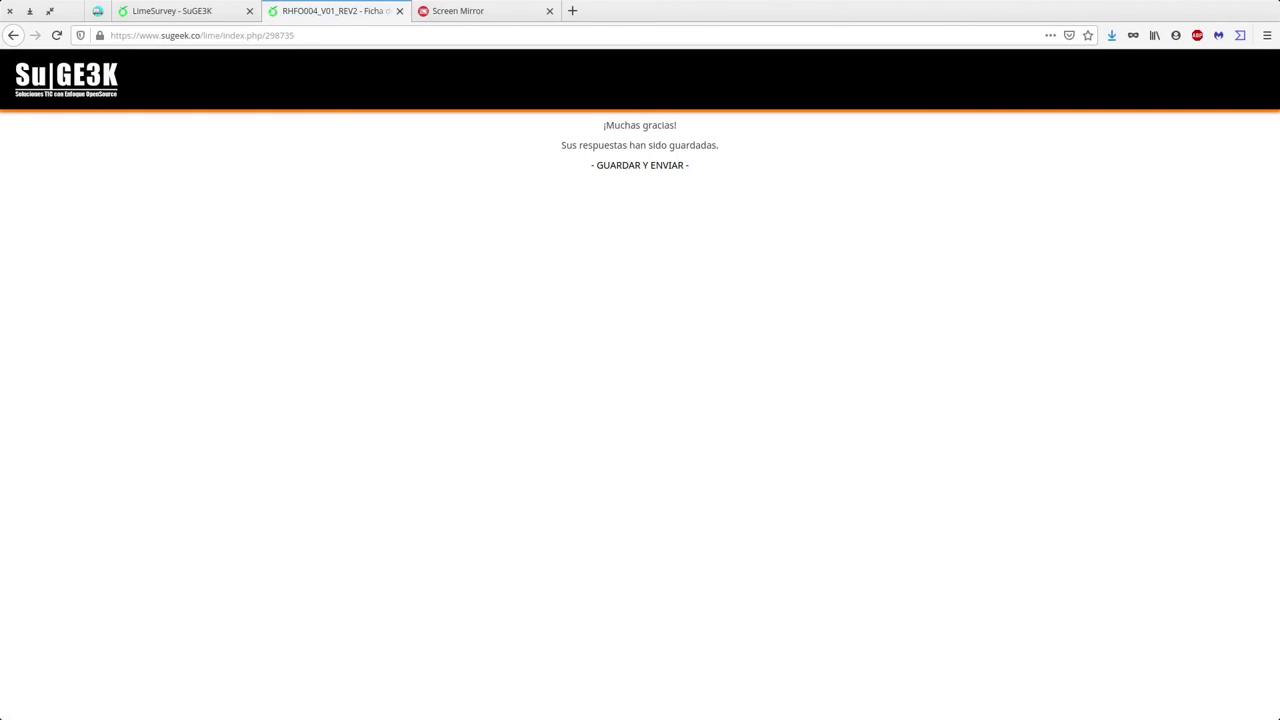
pyautogui.hotkey('alt', 'Tab')
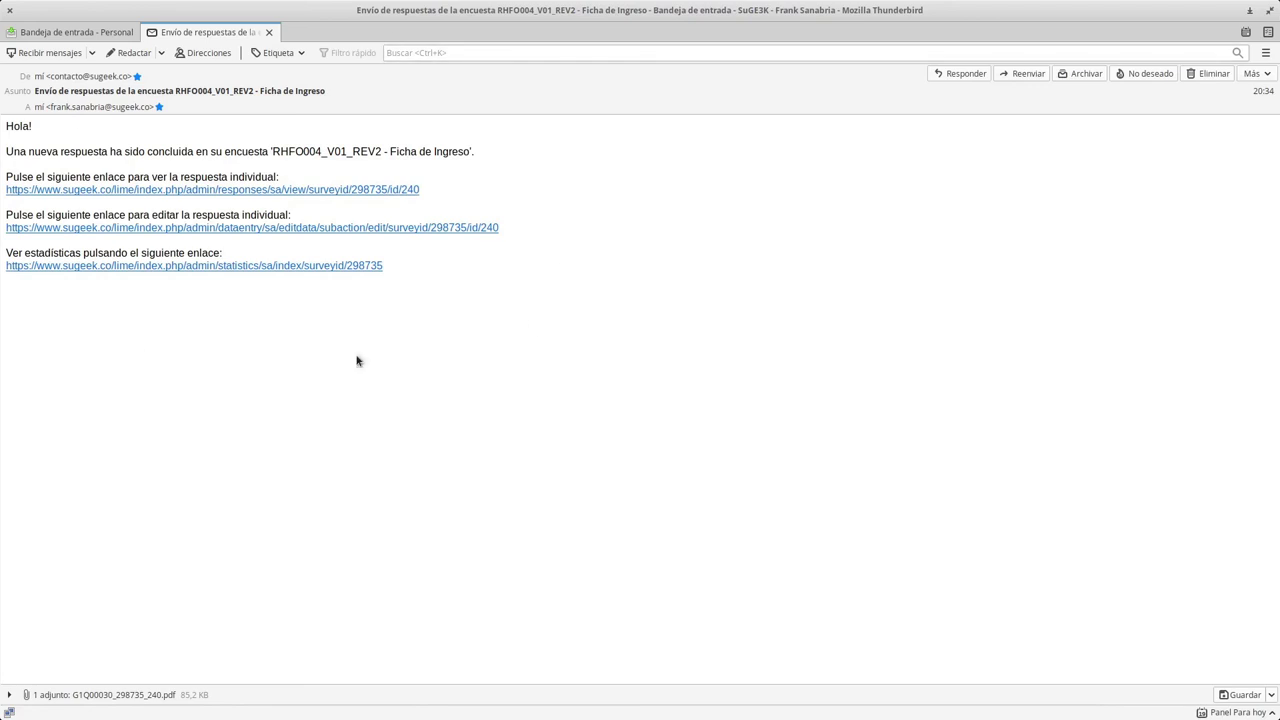
pyautogui.click(9, 694)
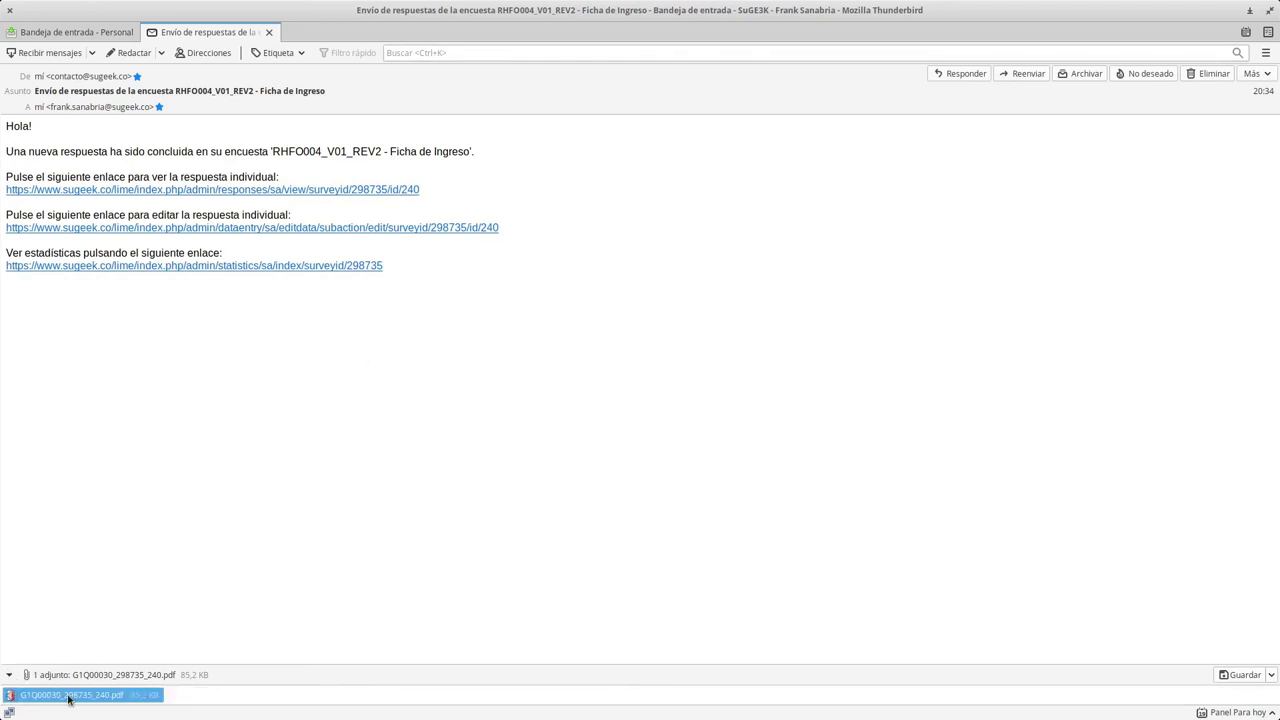
pyautogui.doubleClick(69, 697)
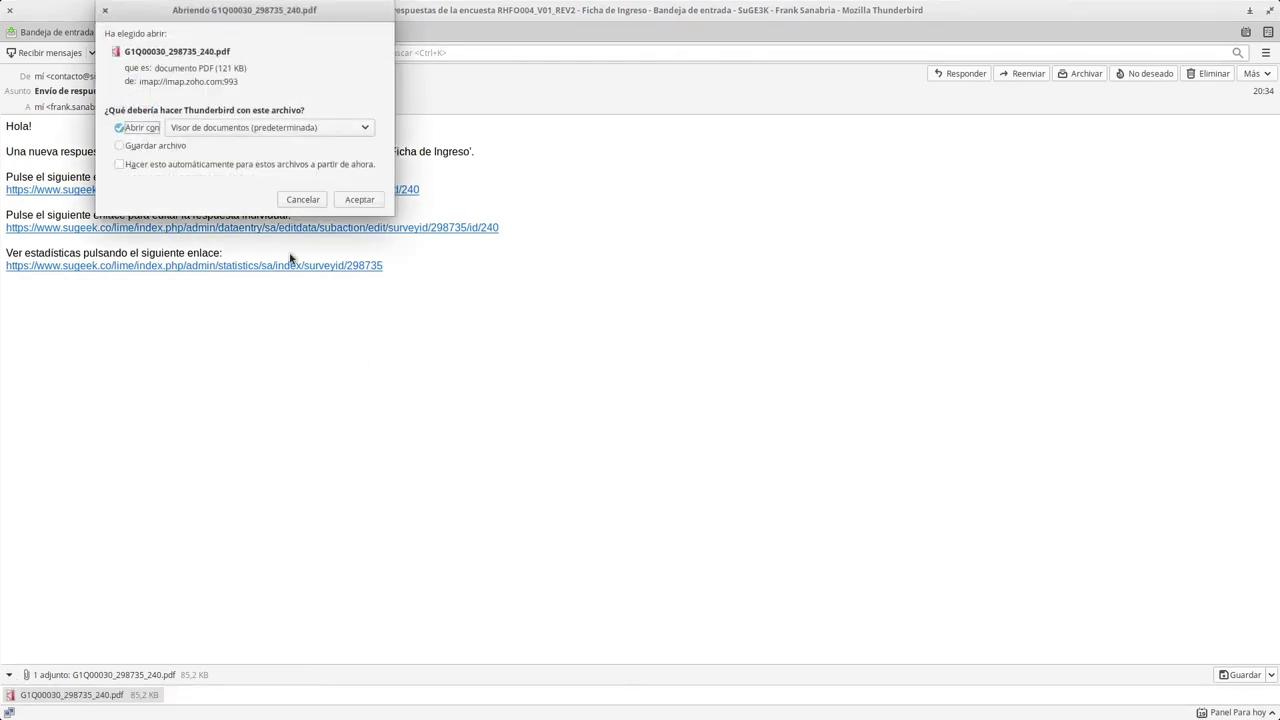
pyautogui.click(358, 202)
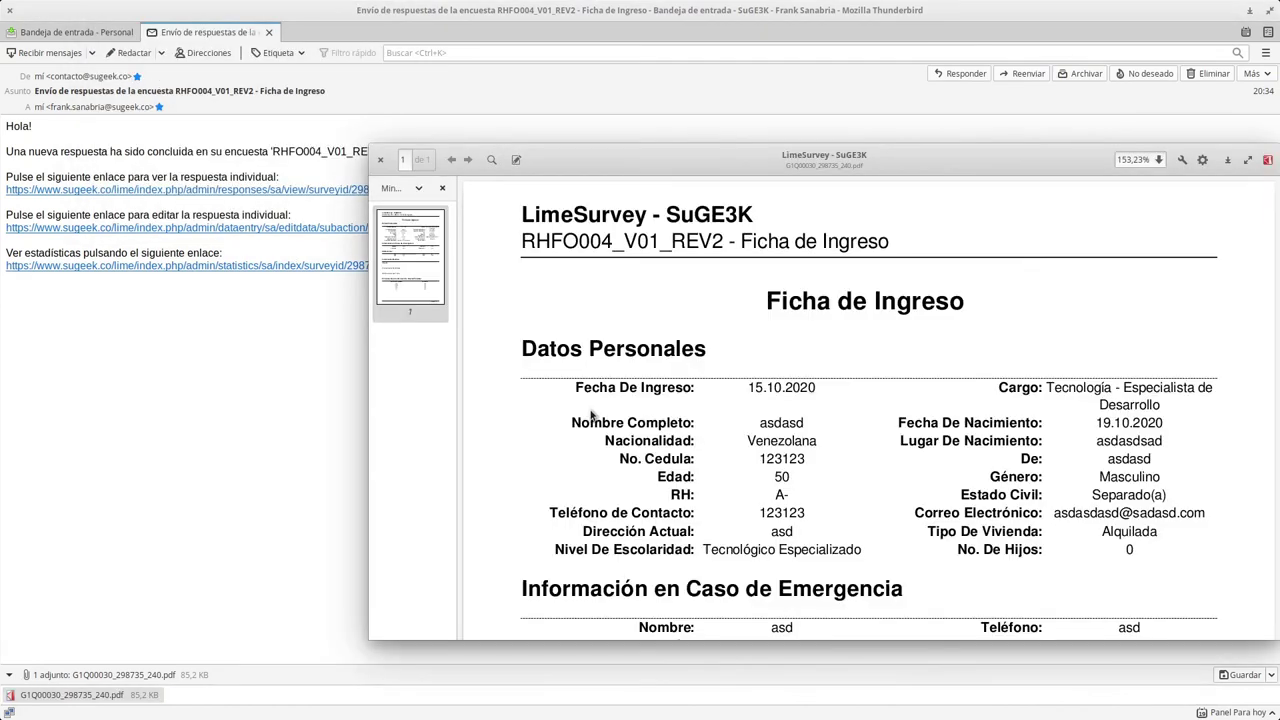
# Maximize the Ficha de Ingreso PDF and review its sections from Datos Personales through the Núcleo Familiar table
pyautogui.doubleClick(790, 157)
pyautogui.scroll(-3, 812, 425)
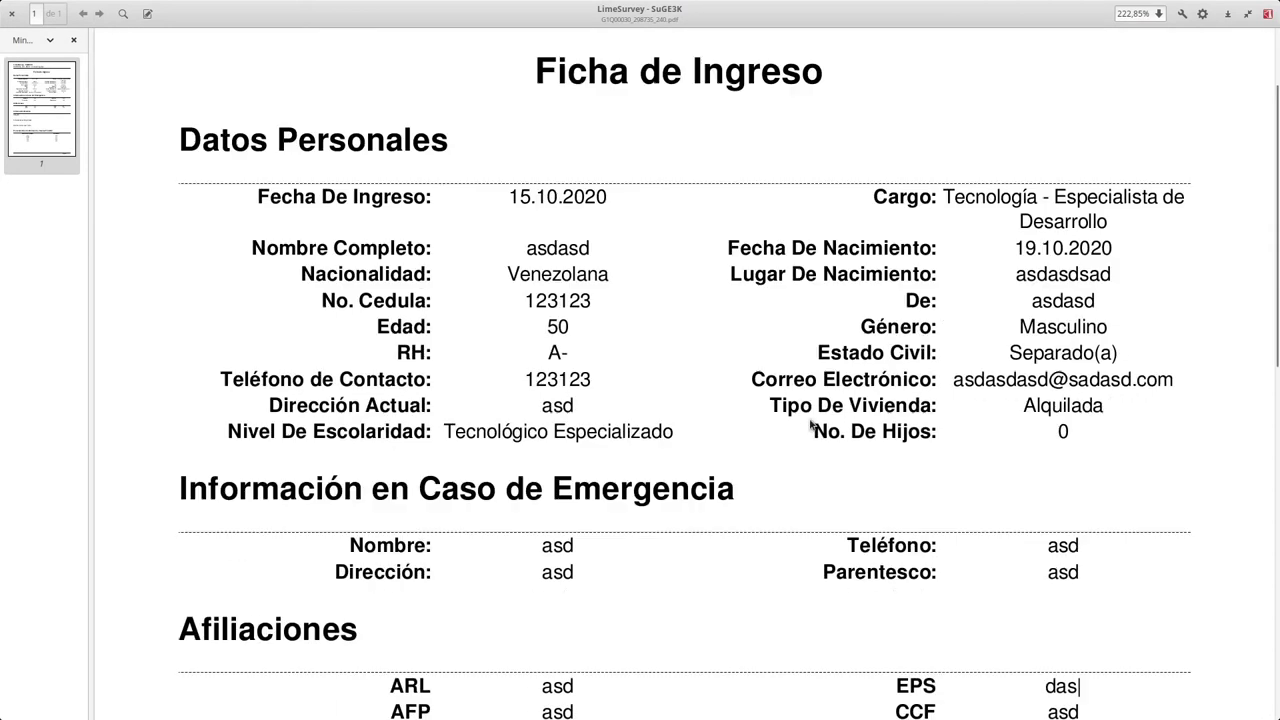
pyautogui.moveTo(234, 194); pyautogui.dragTo(1017, 488)
pyautogui.click(1017, 488)
pyautogui.scroll(-10, 1017, 488)
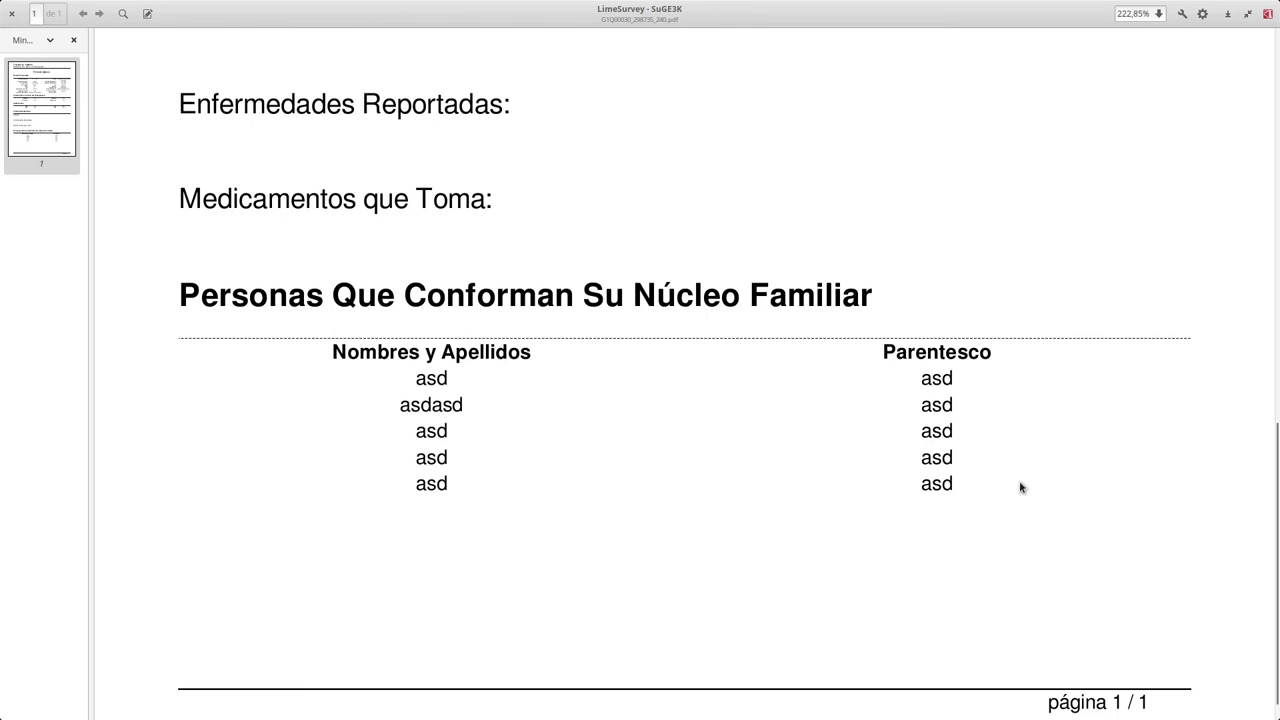
pyautogui.scroll(10, 1020, 487)
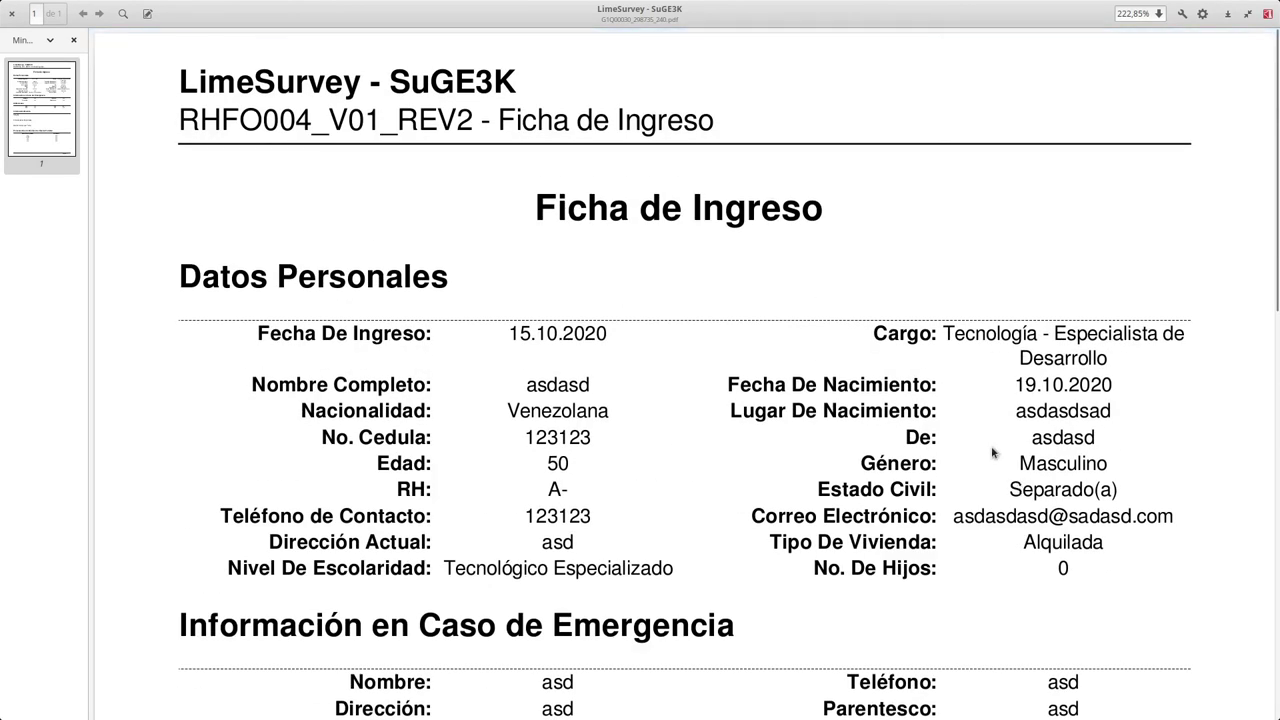
# Close the PDF, the notification message and the Thunderbird window
pyautogui.click(11, 14)
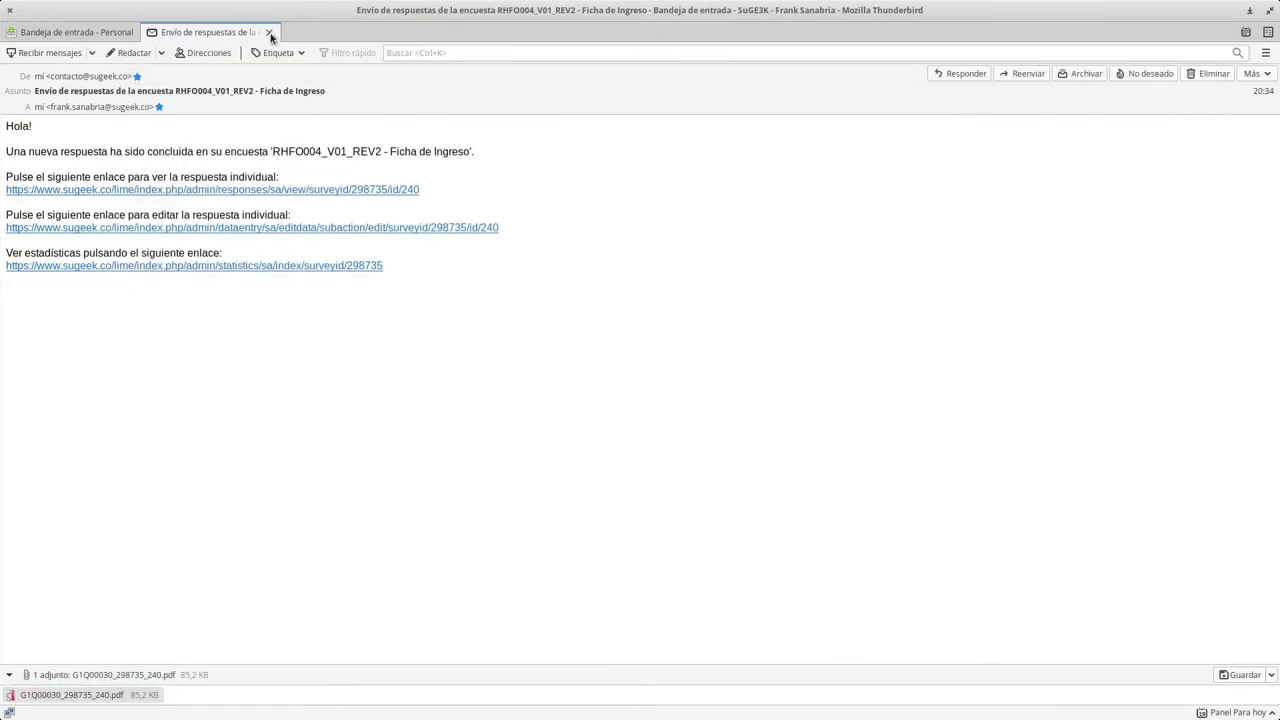
pyautogui.click(271, 33)
pyautogui.click(10, 11)
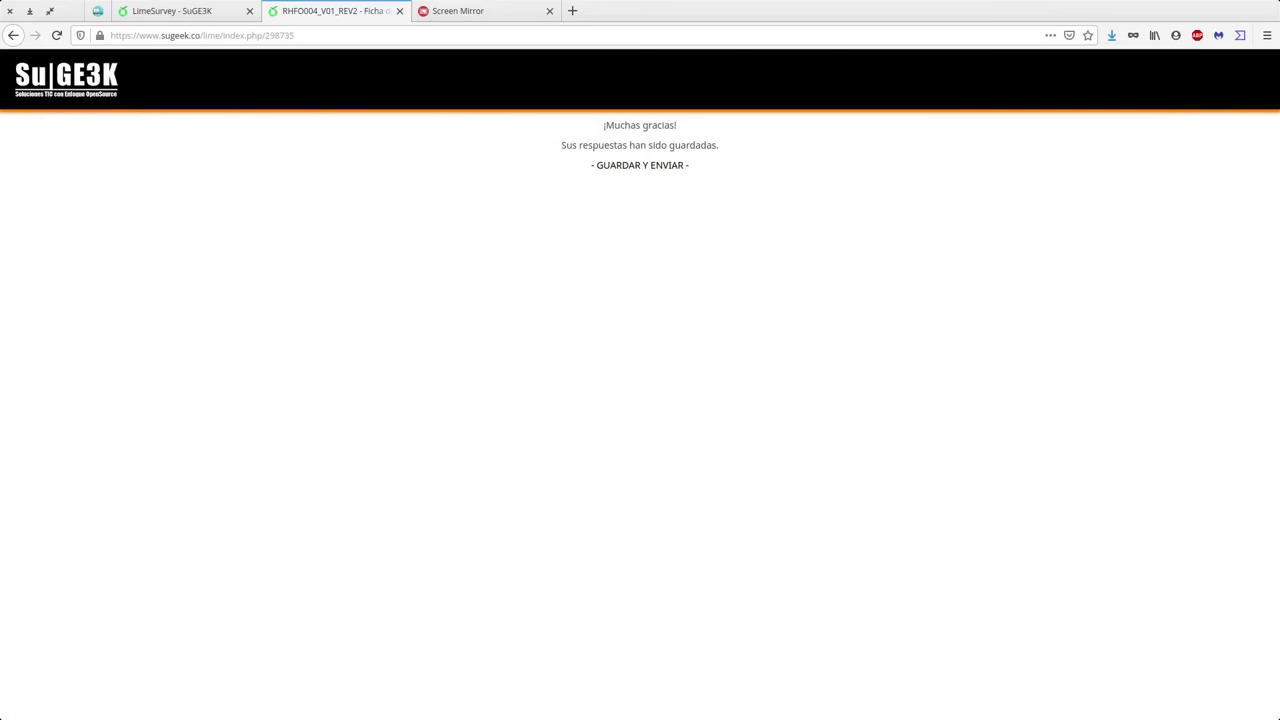
pyautogui.click(186, 34)
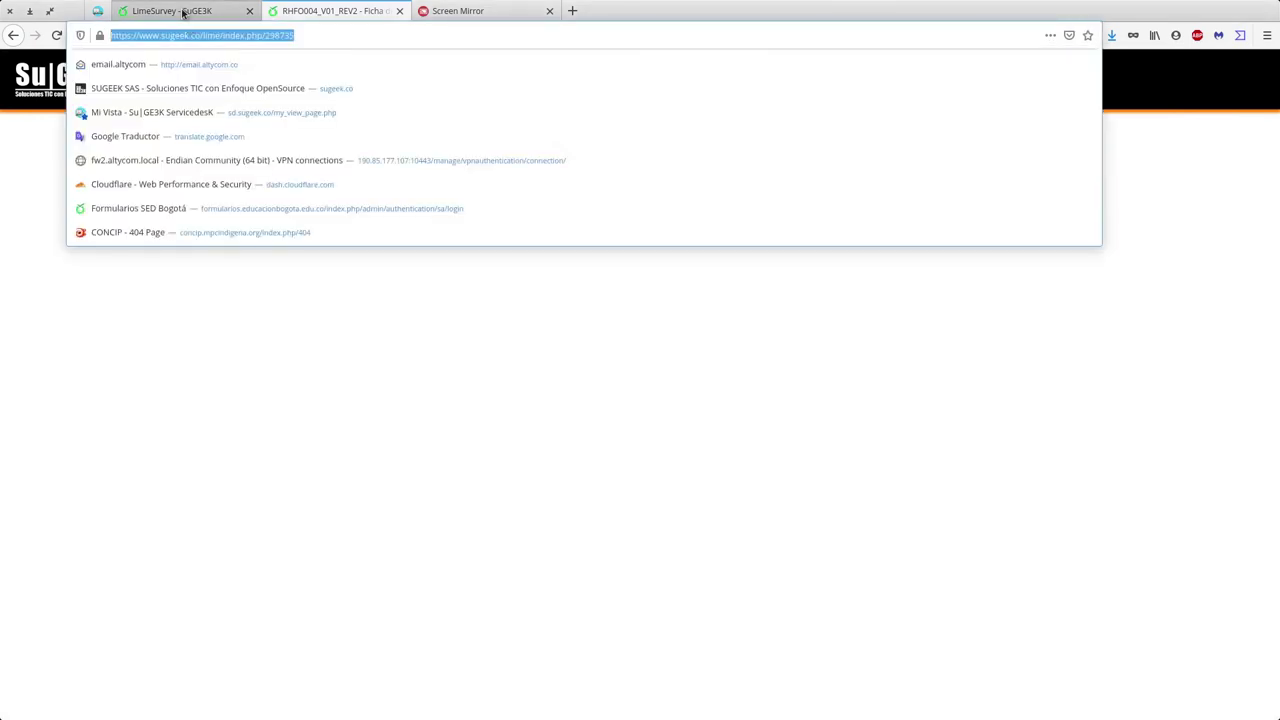
pyautogui.click(581, 433)
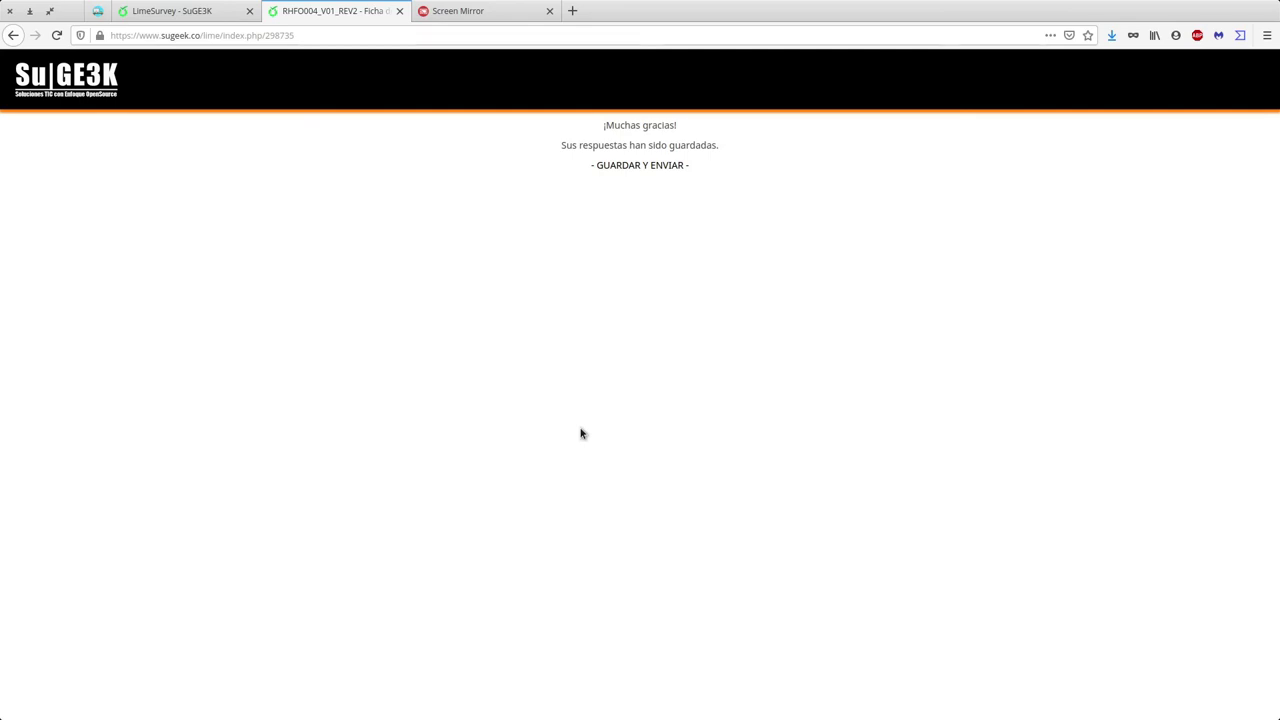
# Switch to the LibreOffice Impress presentation and recap the recommendations on slides 3 and 4
pyautogui.click(153, 10)
pyautogui.hotkey('alt', 'Tab')
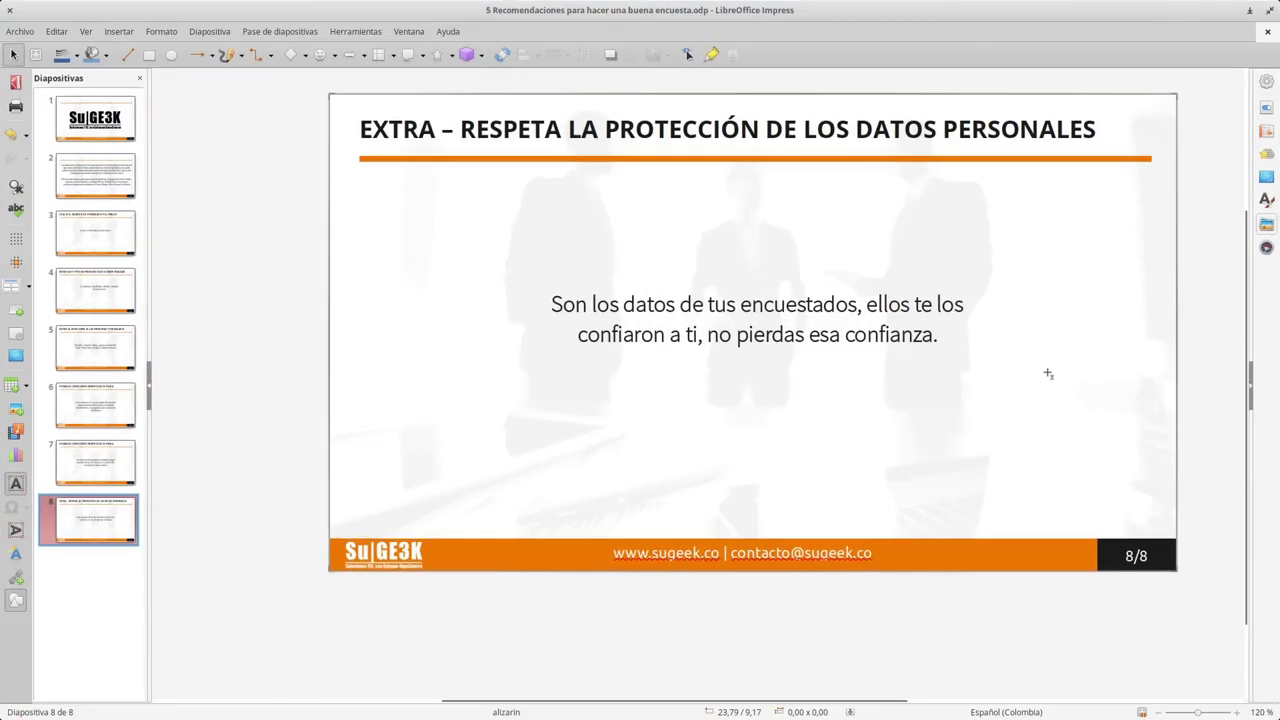
pyautogui.click(78, 250)
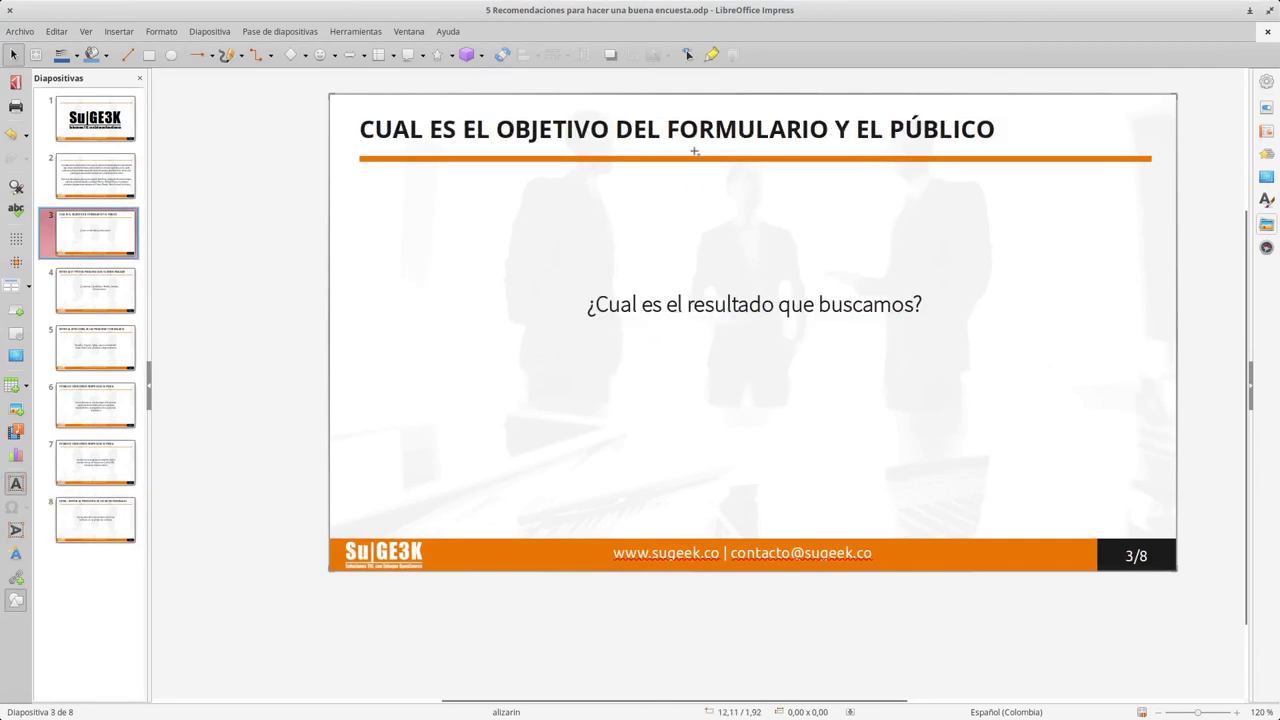
pyautogui.click(76, 316)
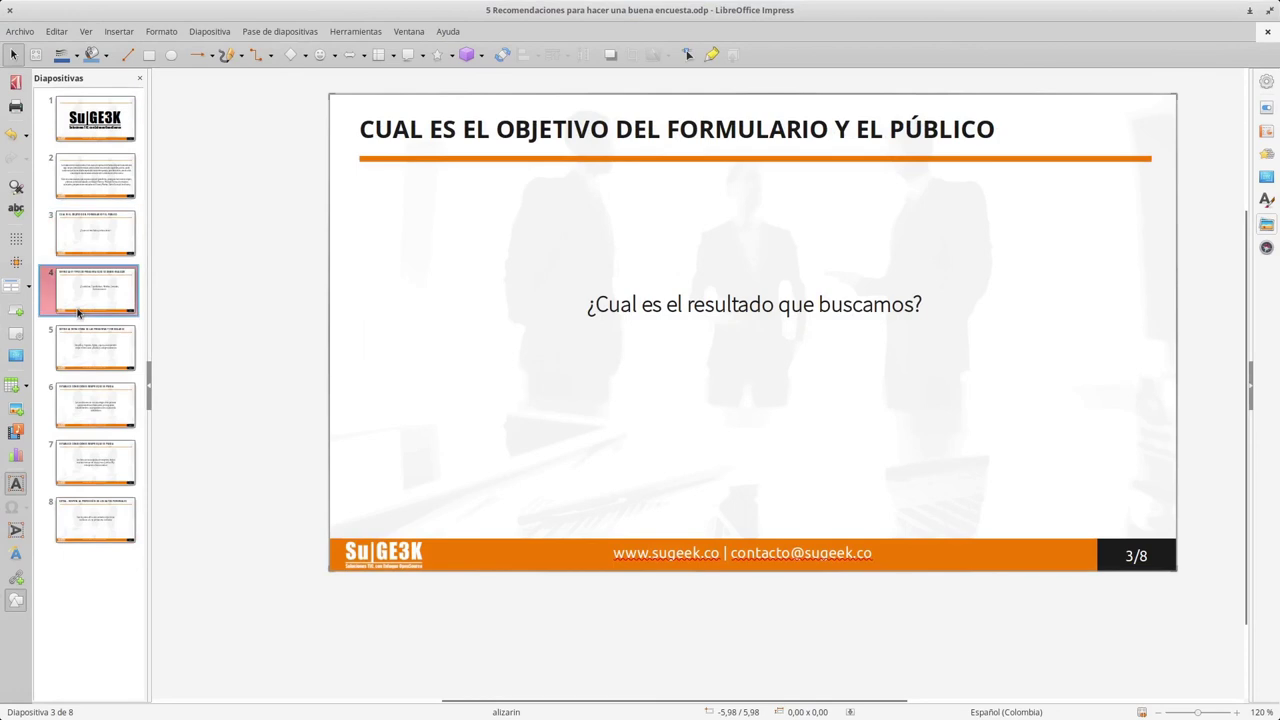